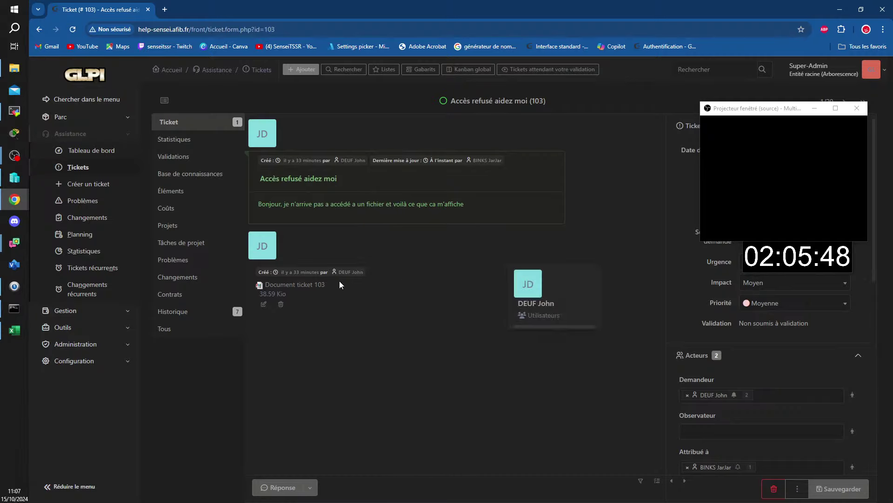
Step: View the document attached to the "Accès refusé aidez moi" ticket and return to the ticket
{"action": "left_click", "coordinate": [281, 286]}
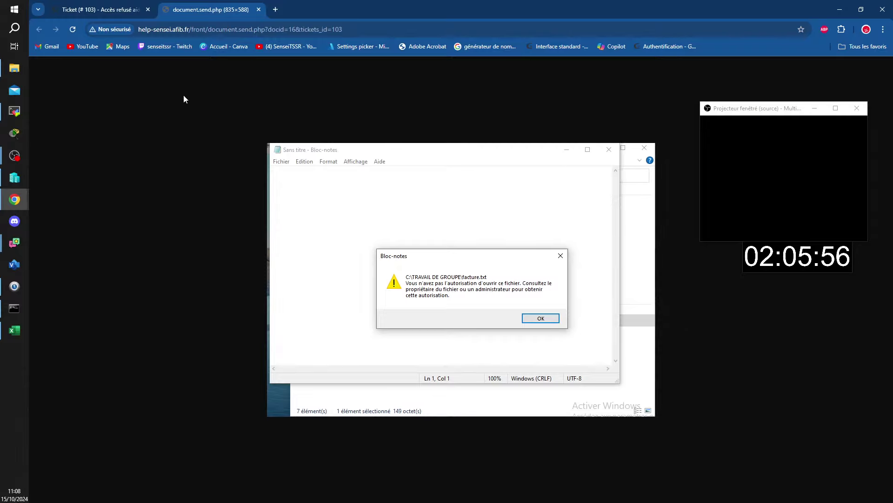
{"action": "left_click", "coordinate": [259, 10]}
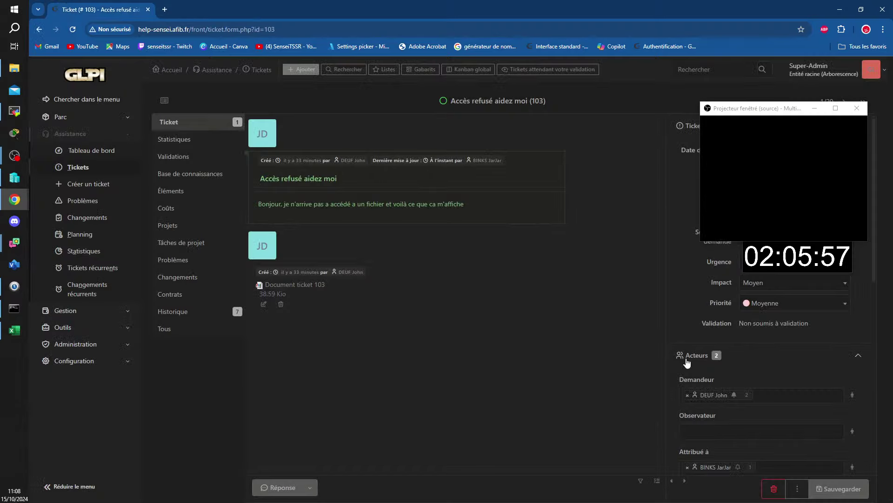
{"action": "left_click", "coordinate": [808, 186]}
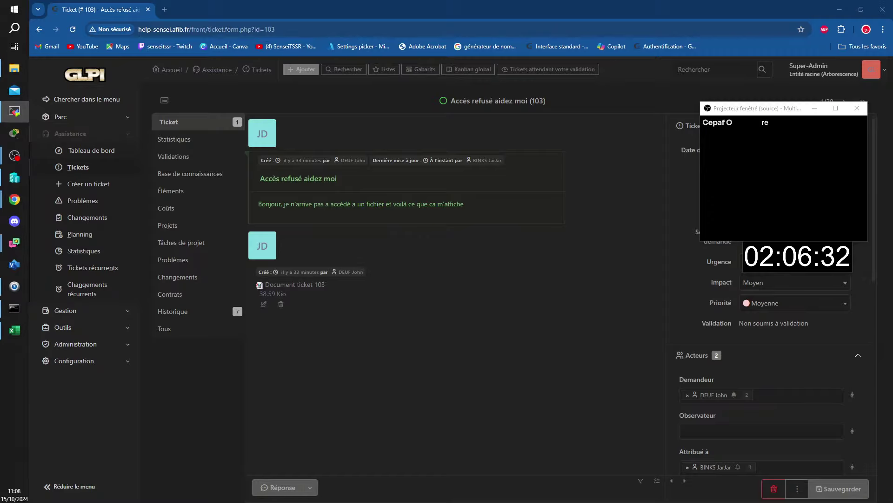
Step: Switch to the Hyper-V manager session and delete the CLIAC01 checkpoint dated 15/10/2024 - 10:18:27
{"action": "key", "text": "alt+Tab"}
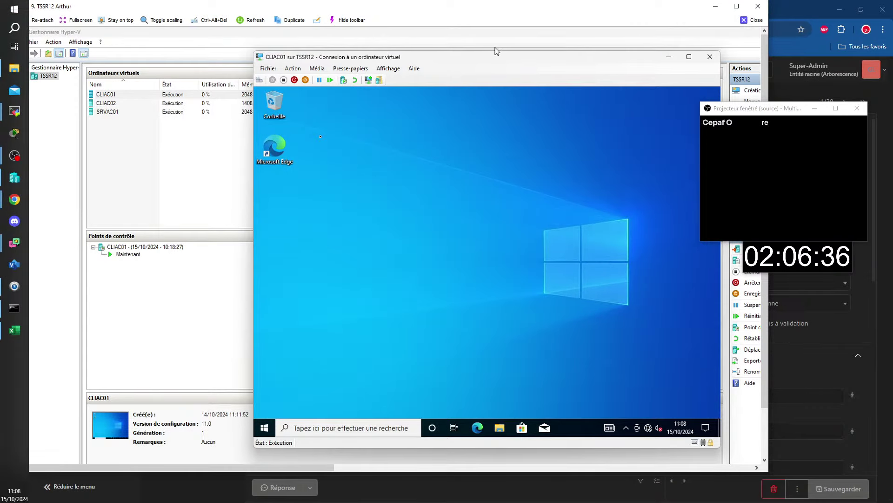
{"action": "double_click", "coordinate": [505, 56]}
{"action": "left_click_drag", "start_coordinate": [504, 57], "coordinate": [471, 61]}
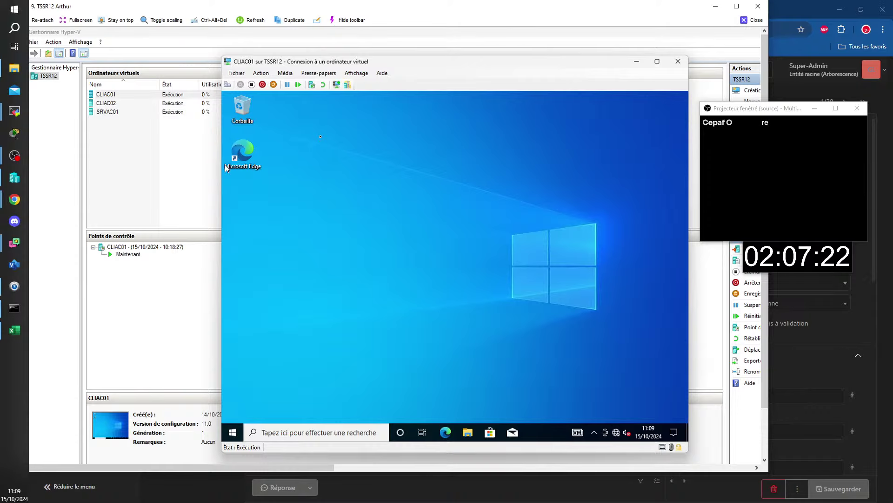
{"action": "left_click", "coordinate": [165, 248]}
{"action": "right_click", "coordinate": [165, 249]}
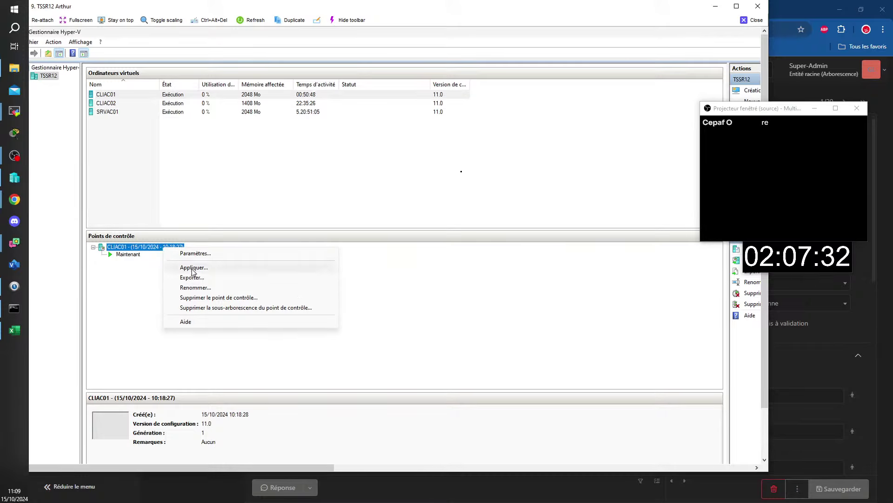
{"action": "left_click", "coordinate": [199, 298]}
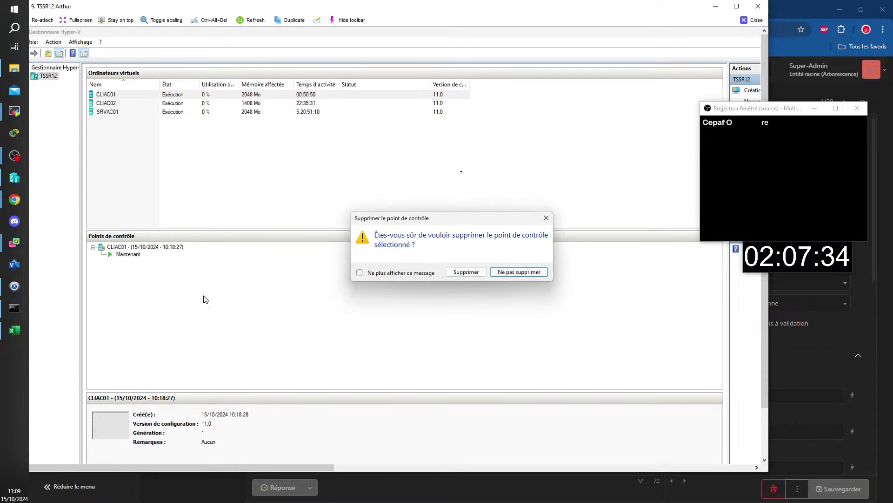
{"action": "left_click", "coordinate": [466, 271]}
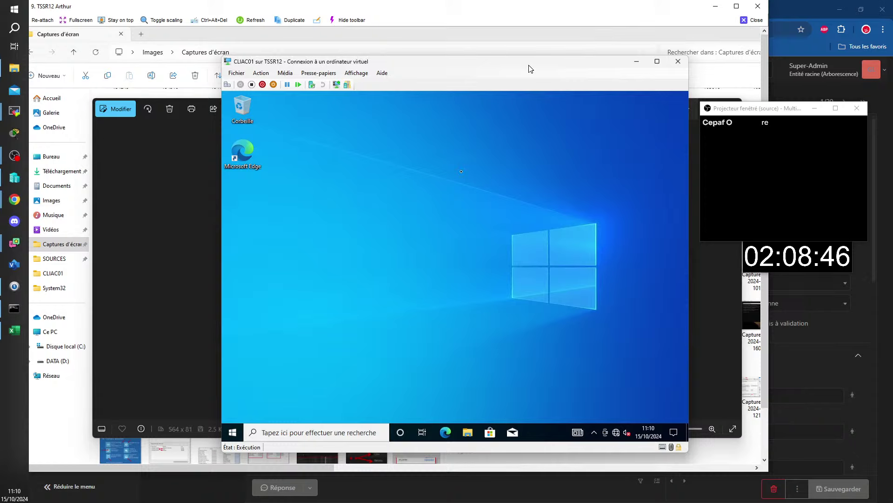
Step: Open Gestion de l'ordinateur inside the CLIAC01 virtual machine
{"action": "left_click", "coordinate": [308, 432]}
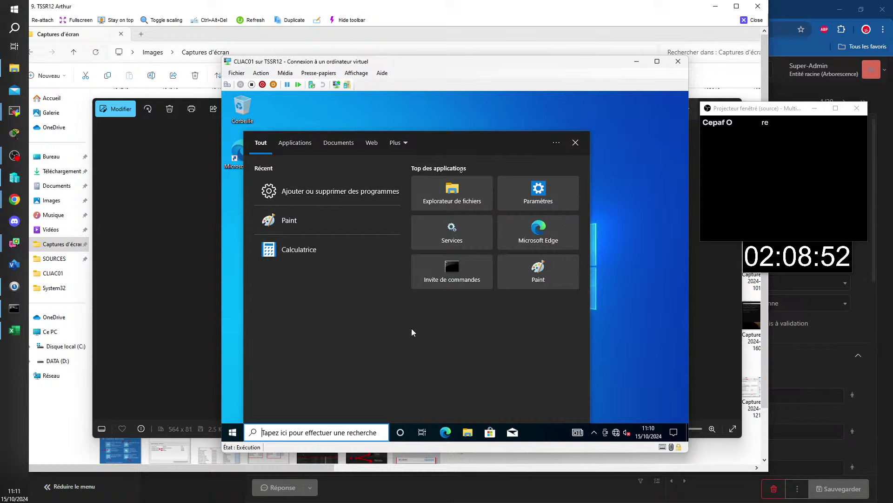
{"action": "type", "text": "ges"}
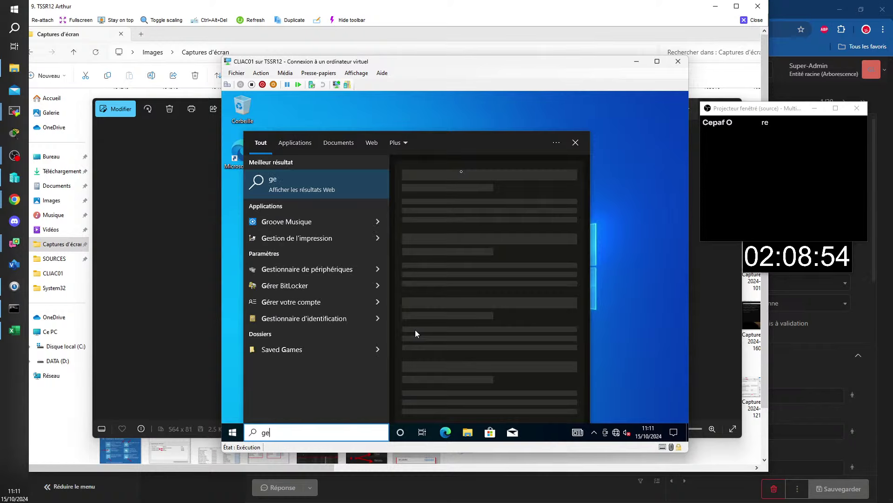
{"action": "right_click", "coordinate": [232, 432]}
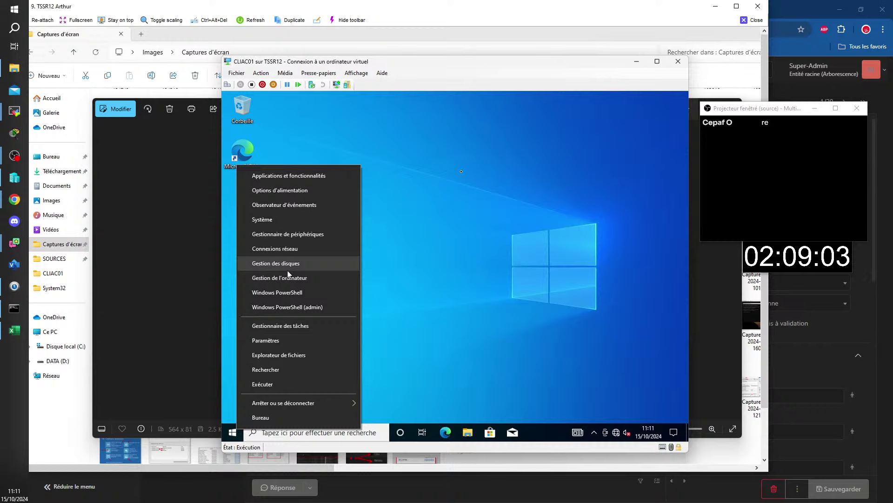
{"action": "left_click", "coordinate": [286, 276]}
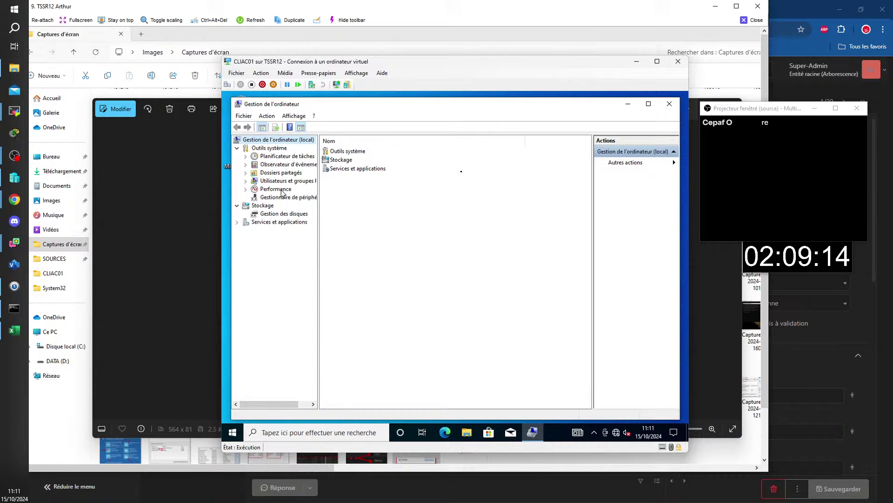
{"action": "right_click", "coordinate": [234, 435]}
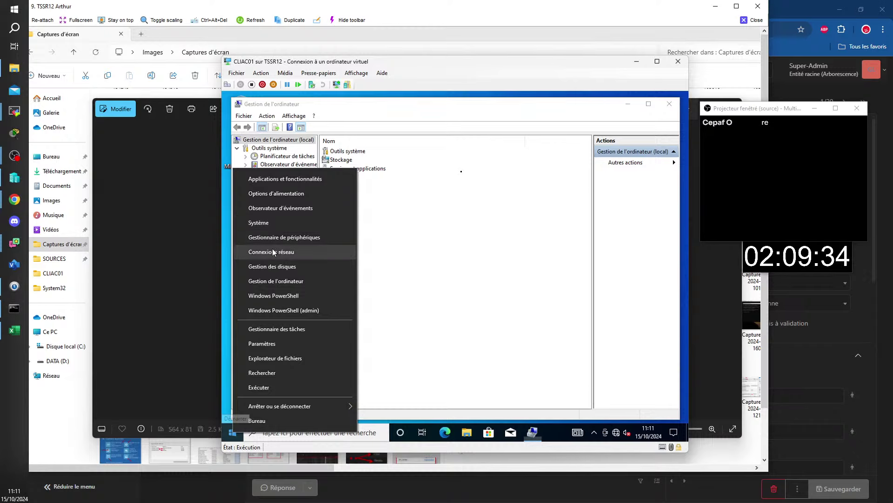
{"action": "left_click", "coordinate": [284, 281]}
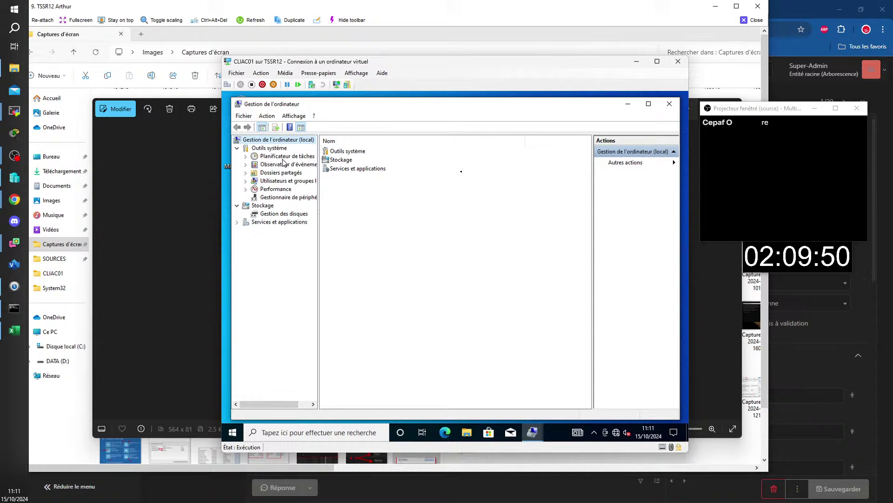
Step: Browse Utilisateurs et groupes locaux, viewing the Groupes folder and opening the Utilisateurs folder
{"action": "left_click", "coordinate": [275, 181]}
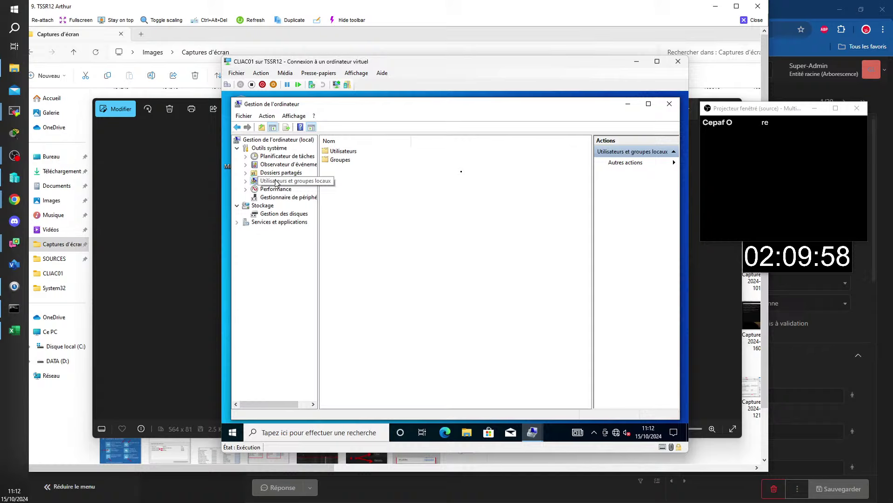
{"action": "double_click", "coordinate": [347, 160]}
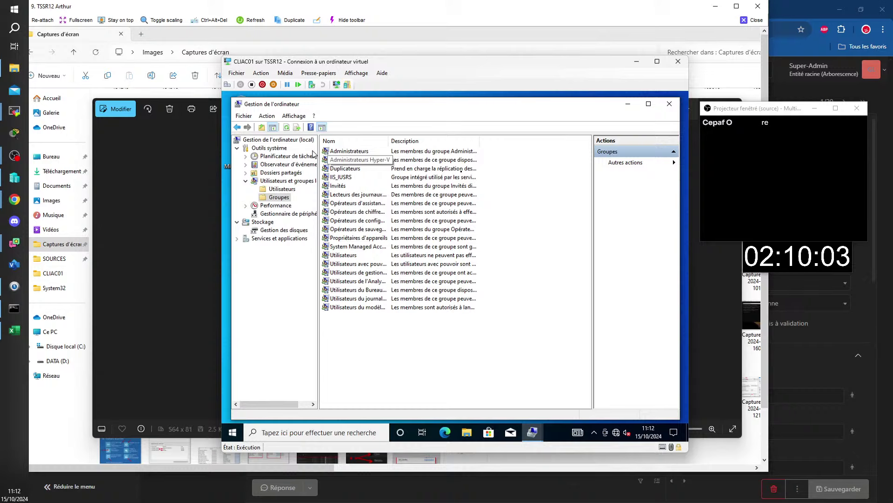
{"action": "left_click", "coordinate": [237, 127]}
{"action": "left_click", "coordinate": [338, 151]}
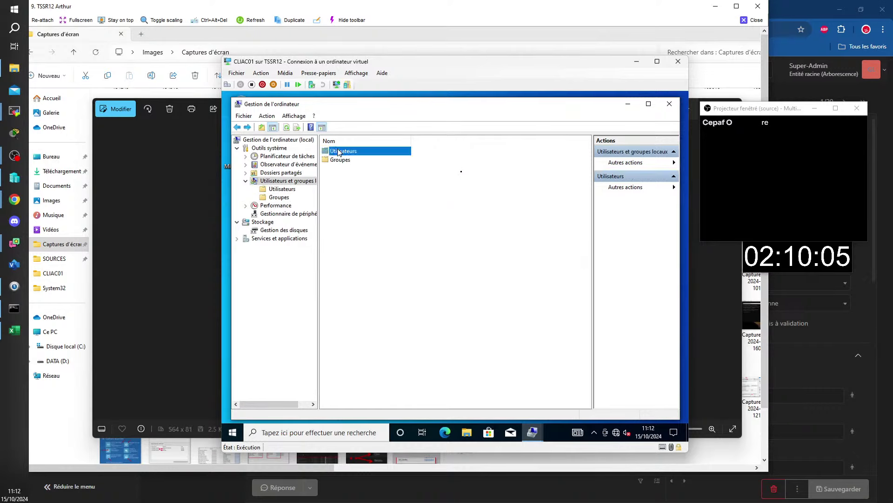
{"action": "double_click", "coordinate": [338, 151]}
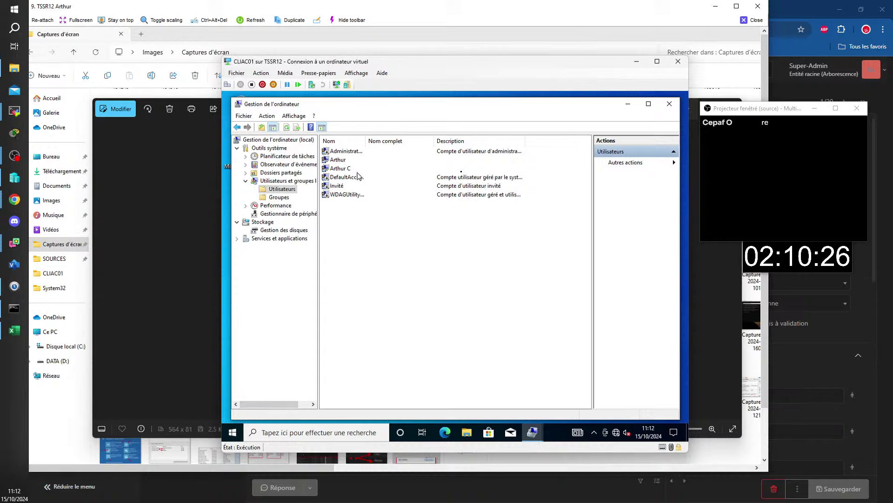
Step: Examine the properties and group memberships of the user account listed just below Administrateur, and close them without changes
{"action": "double_click", "coordinate": [342, 163]}
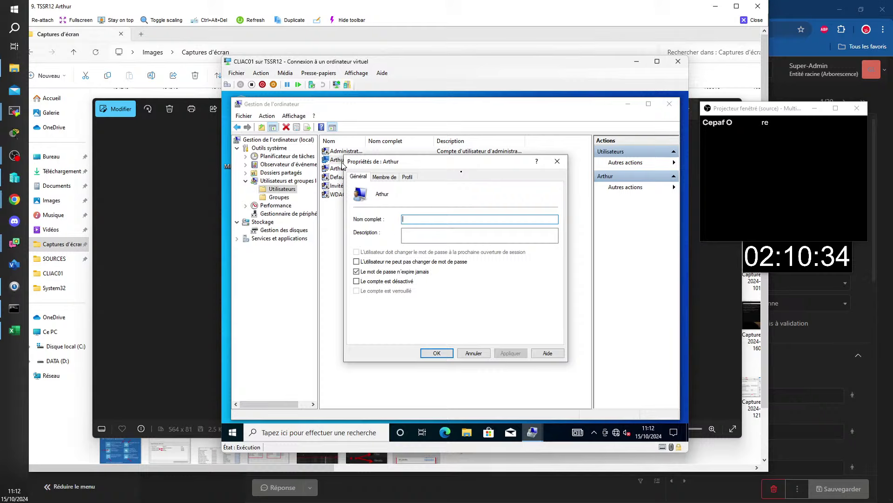
{"action": "left_click", "coordinate": [382, 181]}
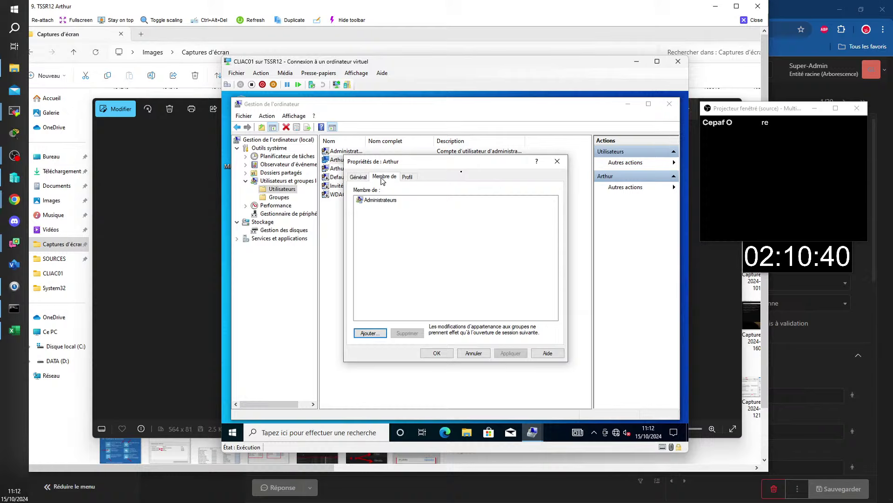
{"action": "left_click", "coordinate": [406, 177]}
{"action": "left_click", "coordinate": [393, 178]}
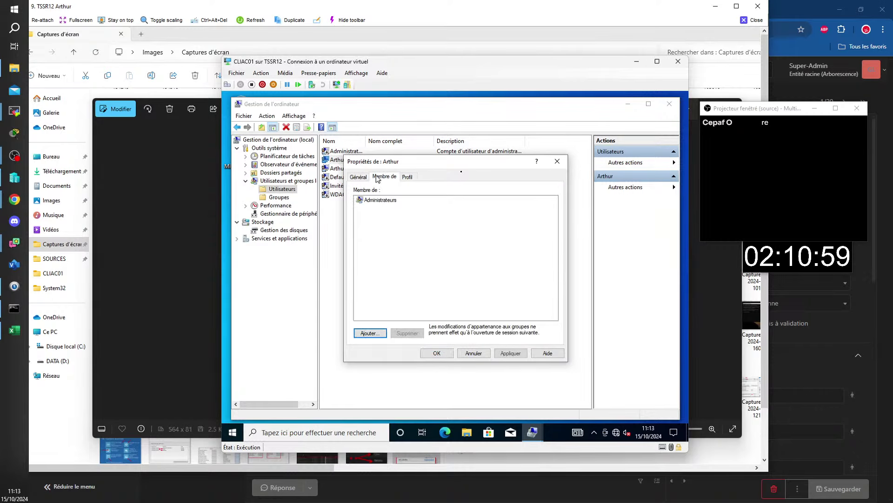
{"action": "left_click", "coordinate": [390, 200]}
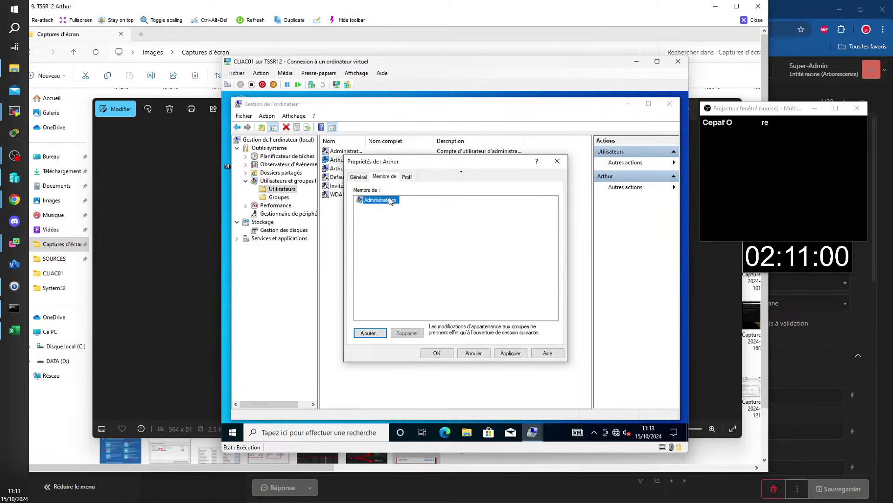
{"action": "left_click", "coordinate": [364, 179]}
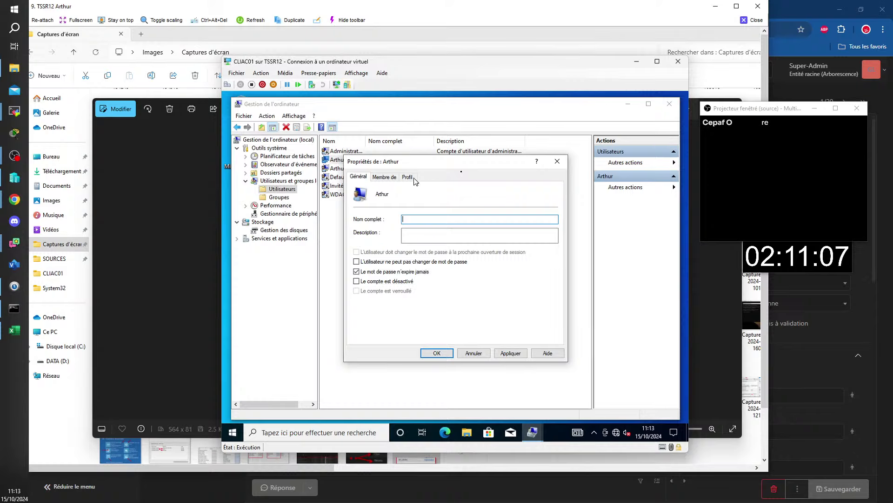
{"action": "left_click", "coordinate": [391, 179]}
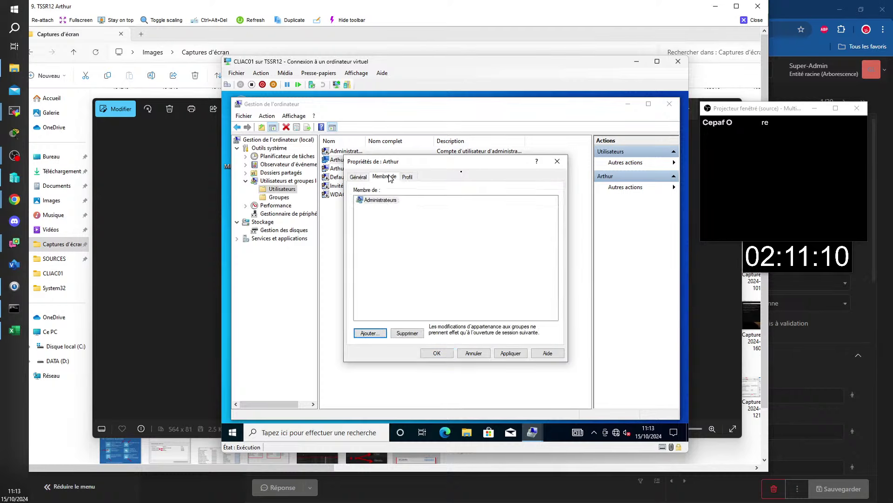
{"action": "left_click", "coordinate": [557, 161]}
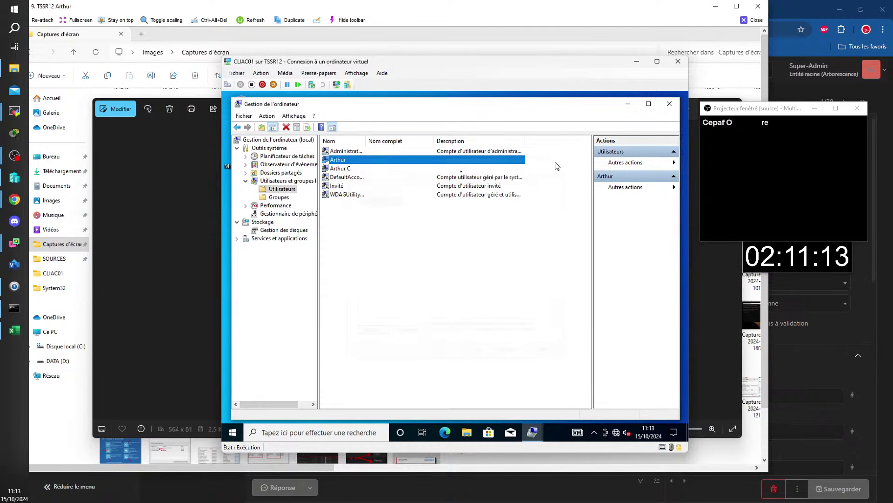
Step: Check the group membership and profile settings of the user account listed just above DefaultAccount
{"action": "double_click", "coordinate": [342, 169]}
{"action": "left_click", "coordinate": [389, 179]}
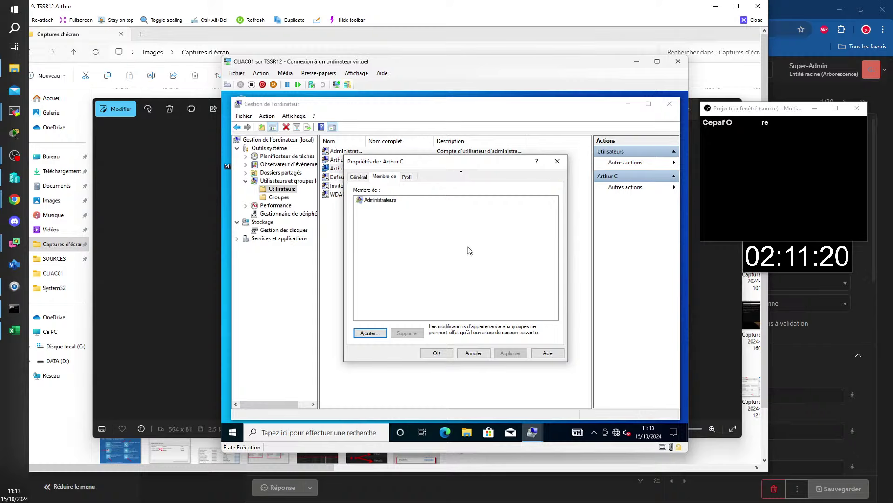
{"action": "left_click", "coordinate": [408, 177]}
{"action": "left_click", "coordinate": [386, 177]}
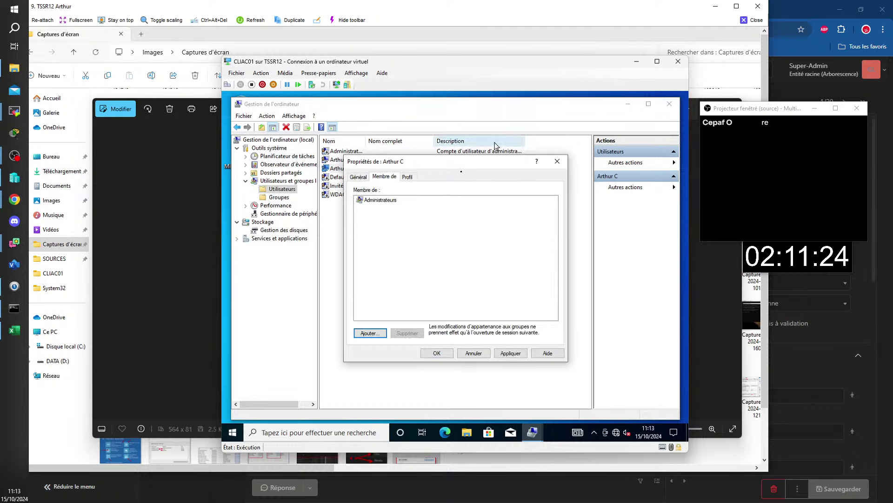
{"action": "left_click", "coordinate": [557, 161]}
Step: Check the Administrateur account's group membership and the member list of the Administrateurs group
{"action": "double_click", "coordinate": [393, 151]}
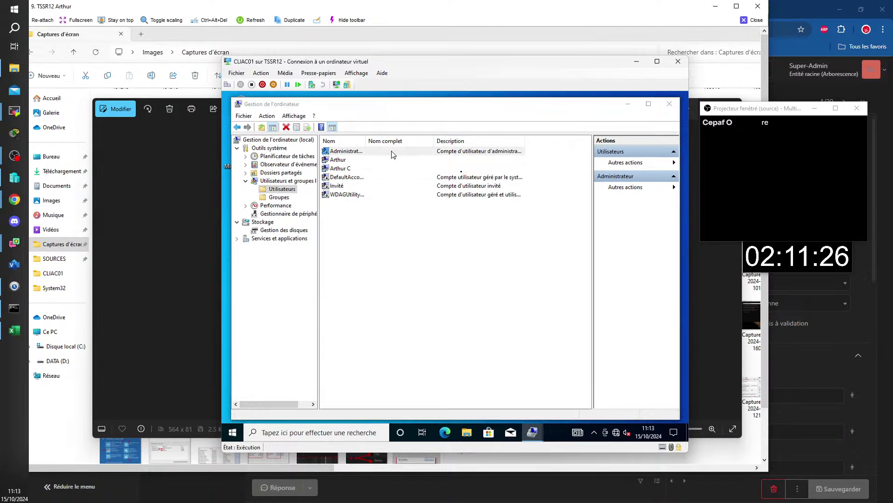
{"action": "left_click", "coordinate": [385, 176]}
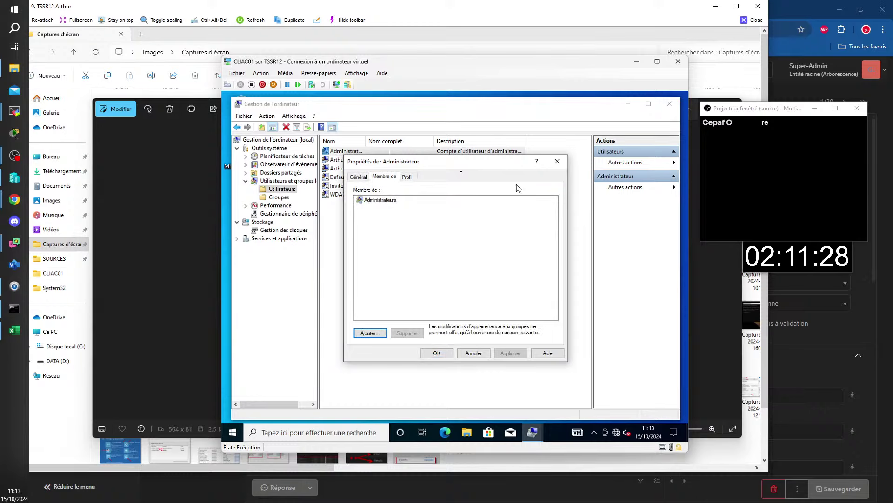
{"action": "left_click", "coordinate": [557, 161]}
{"action": "left_click", "coordinate": [278, 197]}
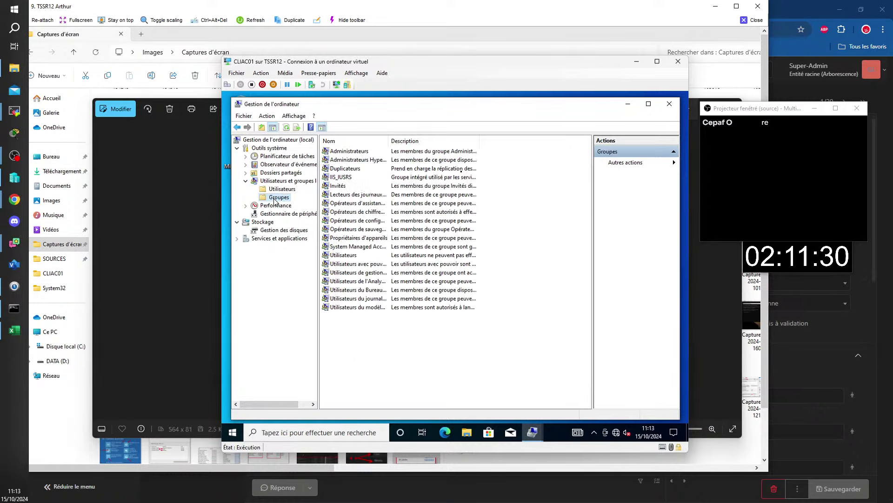
{"action": "double_click", "coordinate": [361, 153]}
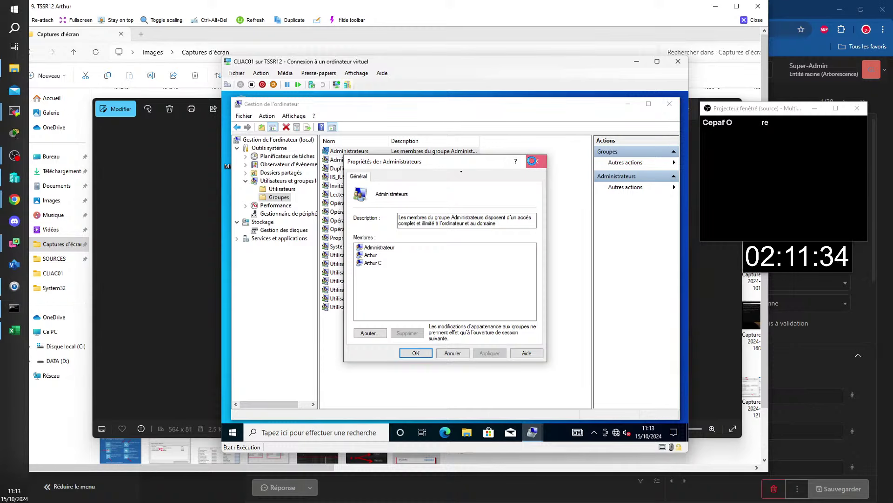
{"action": "left_click", "coordinate": [536, 161]}
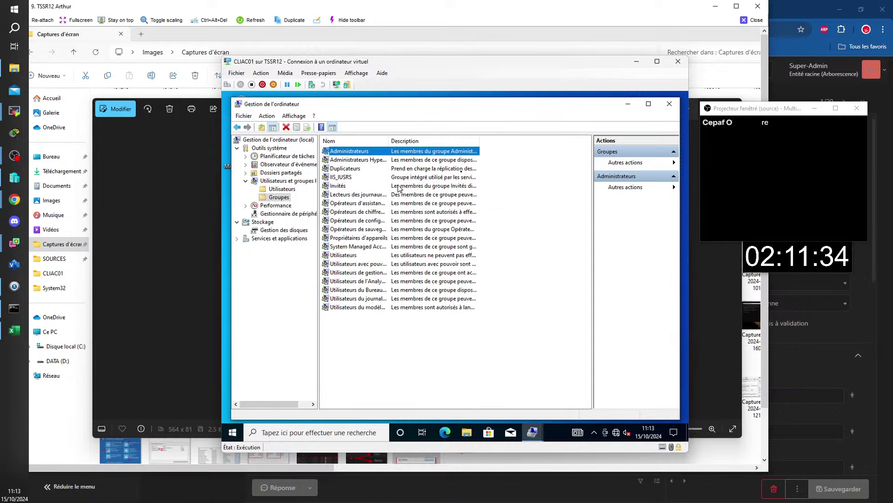
Step: Expand Utilisateurs et groupes locaux again and show the list of local groups
{"action": "double_click", "coordinate": [281, 181]}
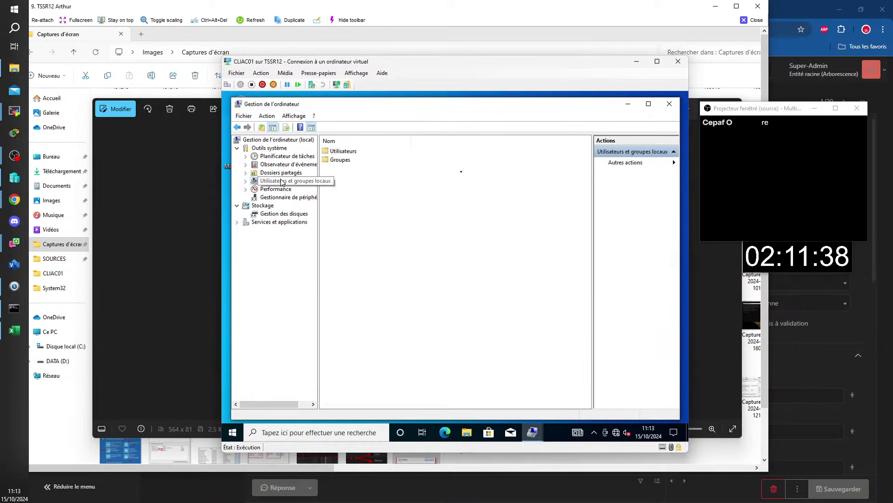
{"action": "left_click", "coordinate": [246, 181]}
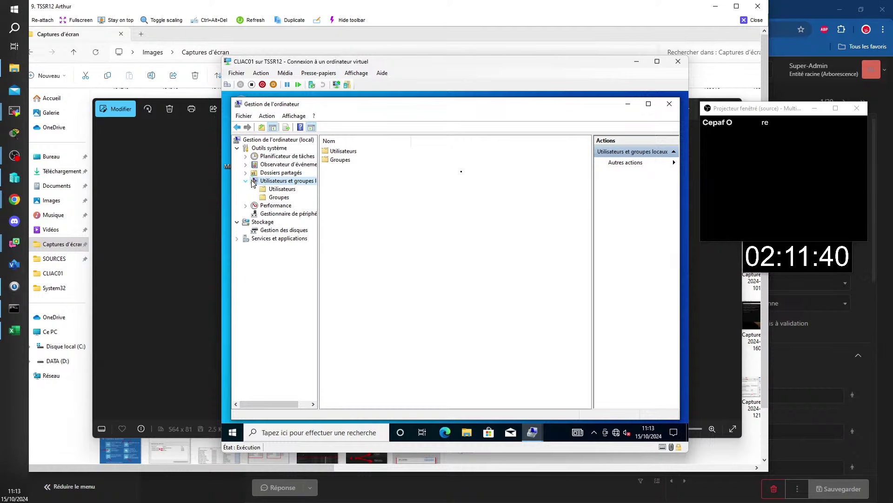
{"action": "left_click", "coordinate": [280, 198]}
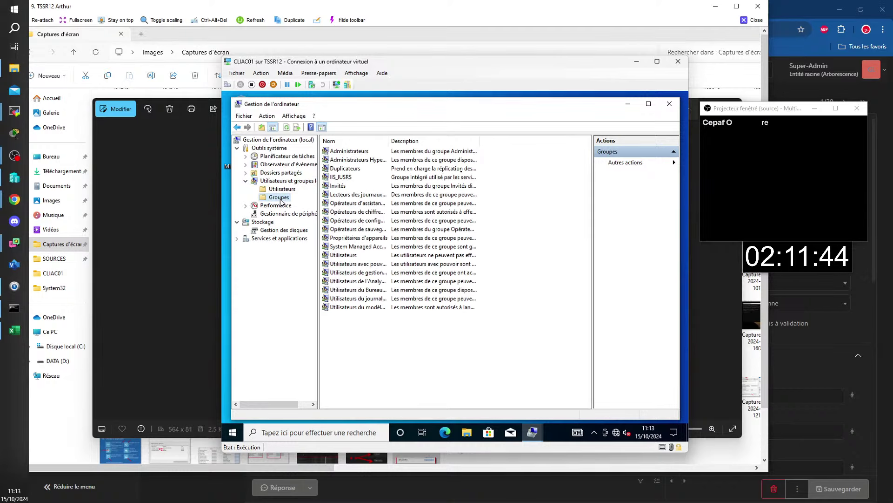
Step: Inspect the member list of the local Administrateurs group and close its properties
{"action": "left_click", "coordinate": [408, 162]}
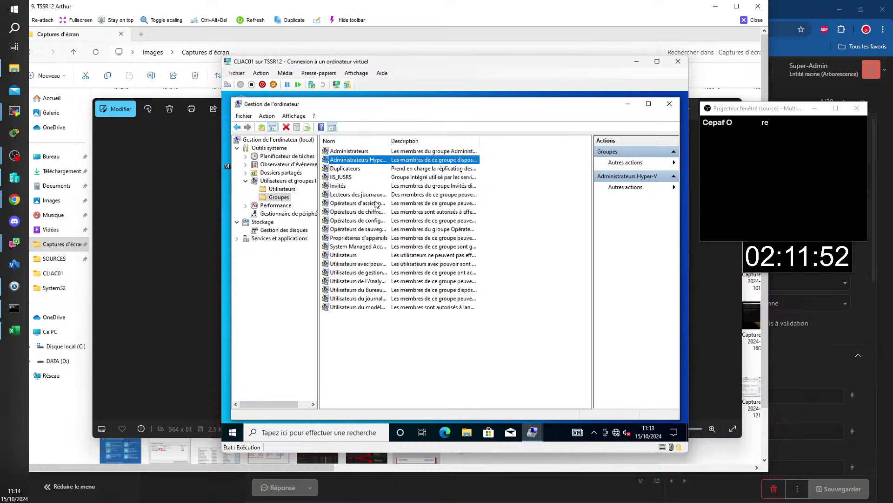
{"action": "double_click", "coordinate": [344, 151]}
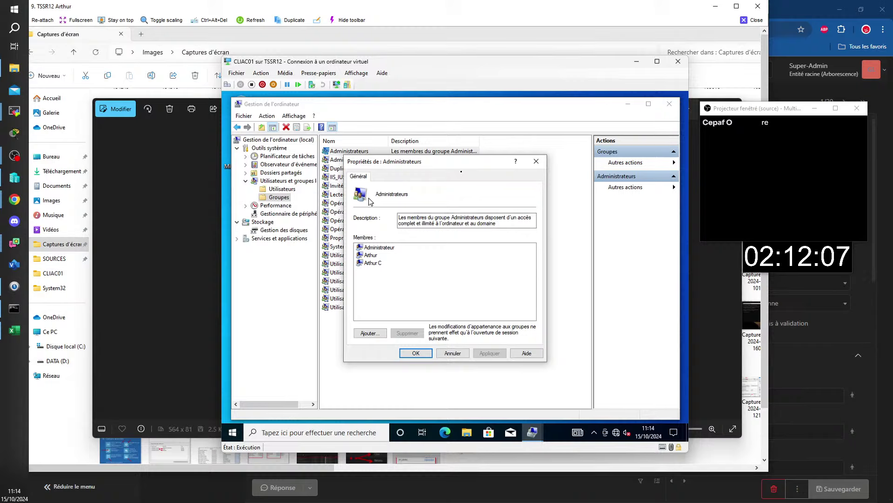
{"action": "left_click", "coordinate": [537, 161]}
Step: Widen the console tree to show full names and review the members of the Administrateurs group again, cancelling its properties
{"action": "left_click", "coordinate": [256, 181]}
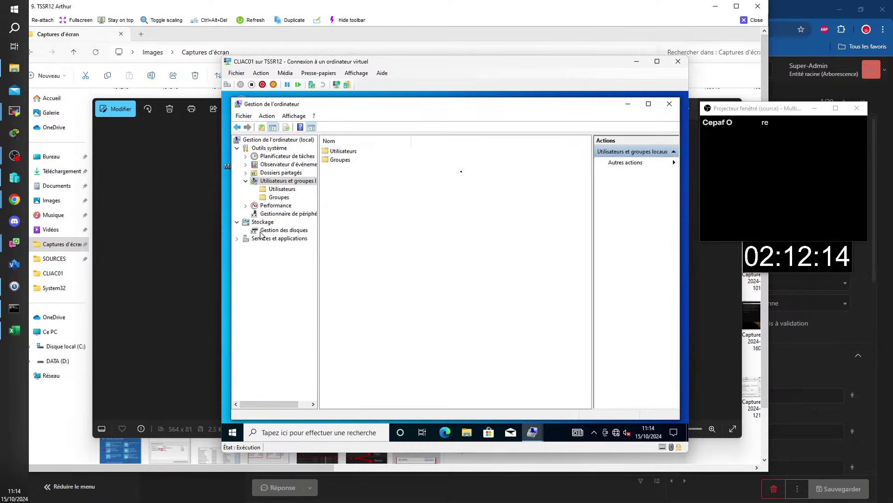
{"action": "left_click_drag", "start_coordinate": [319, 195], "coordinate": [370, 207]}
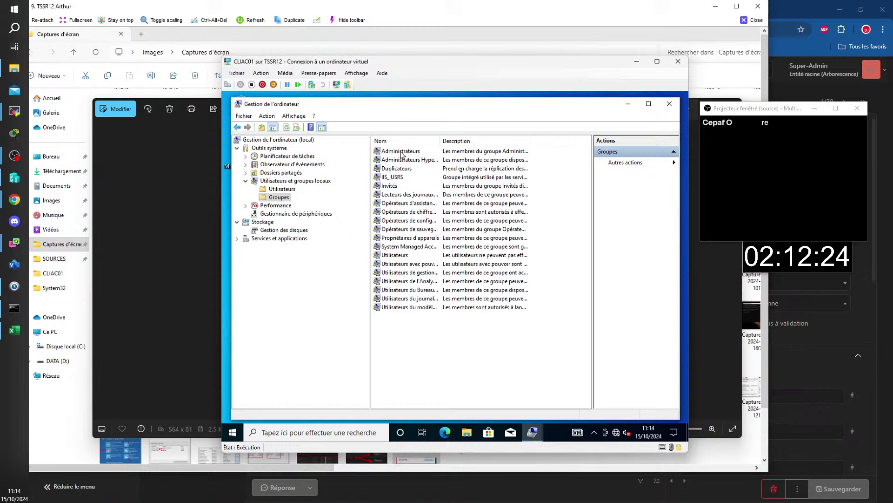
{"action": "double_click", "coordinate": [401, 152]}
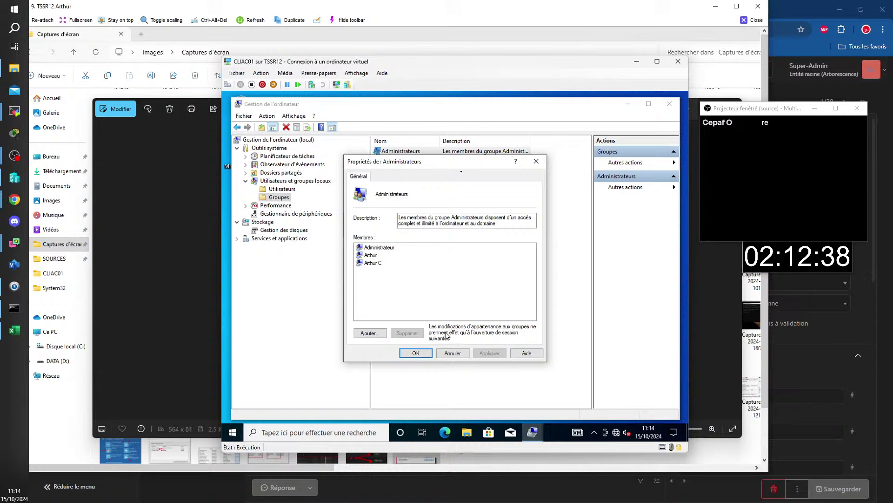
{"action": "left_click", "coordinate": [461, 355]}
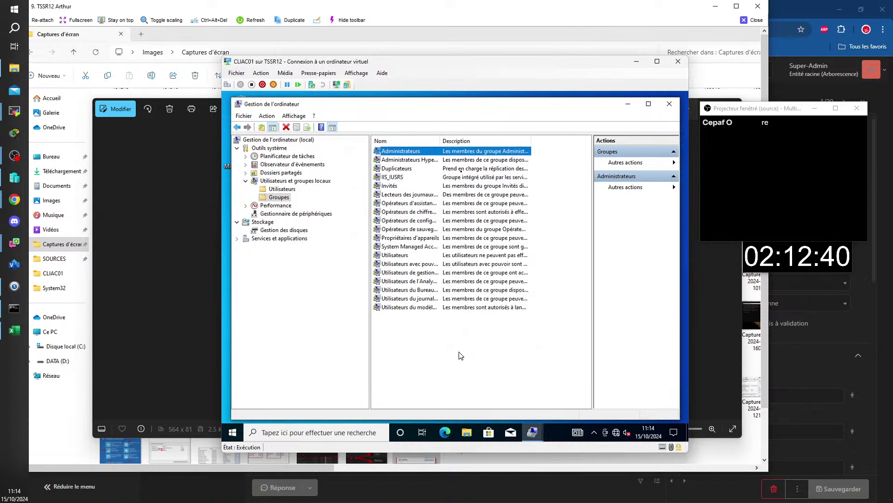
{"action": "double_click", "coordinate": [423, 152]}
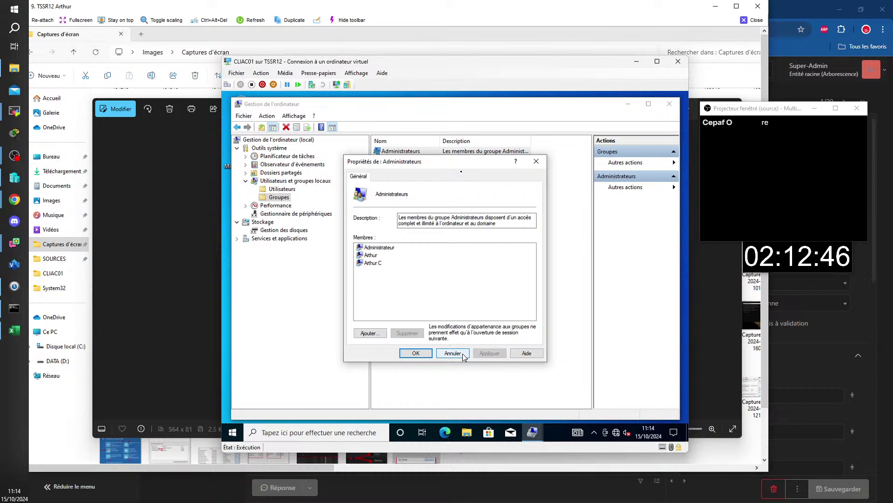
{"action": "left_click", "coordinate": [462, 353]}
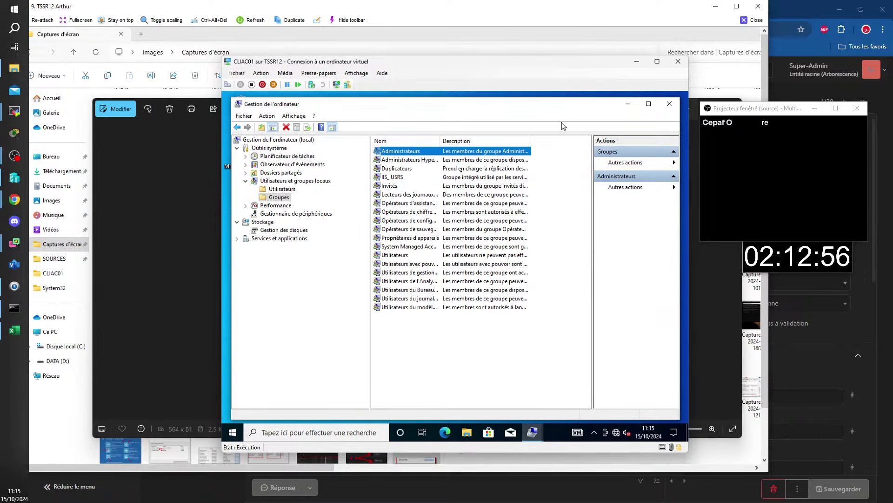
Step: Close Gestion de l'ordinateur in the CLIAC01 virtual machine and the TSSR12 remote view, returning to GLPI ticket 103
{"action": "left_click", "coordinate": [669, 104]}
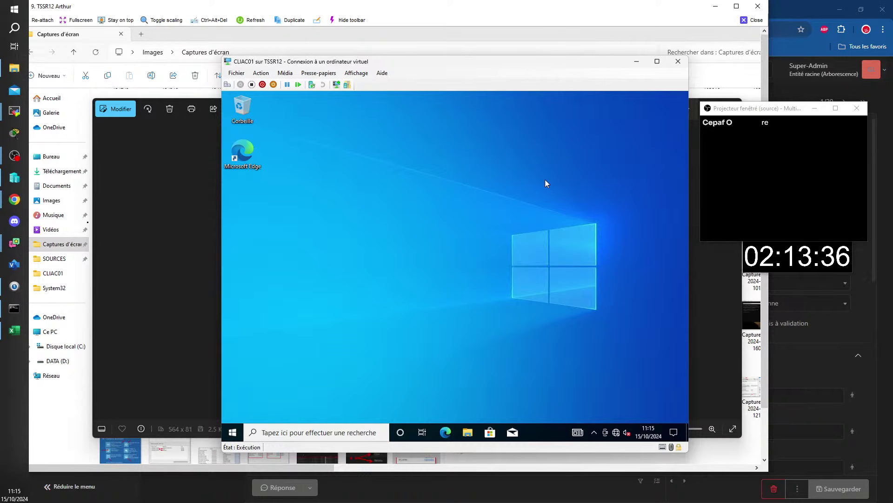
{"action": "left_click", "coordinate": [759, 7]}
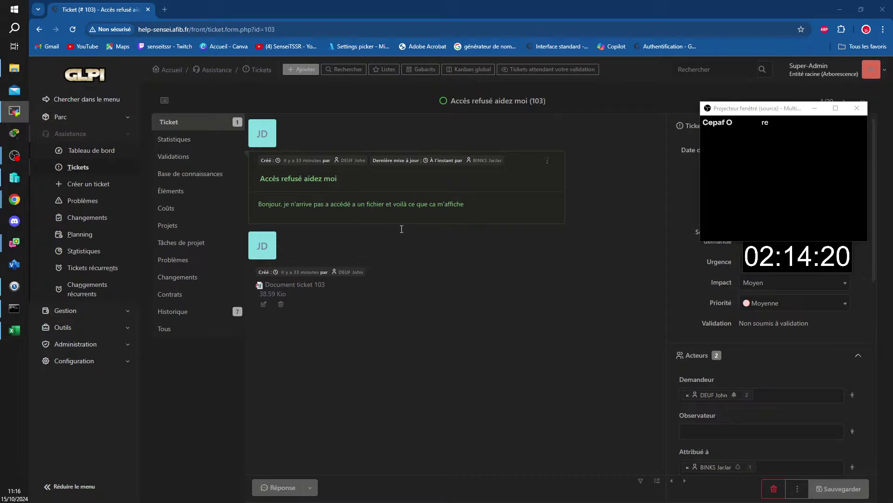
{"action": "left_click", "coordinate": [409, 363]}
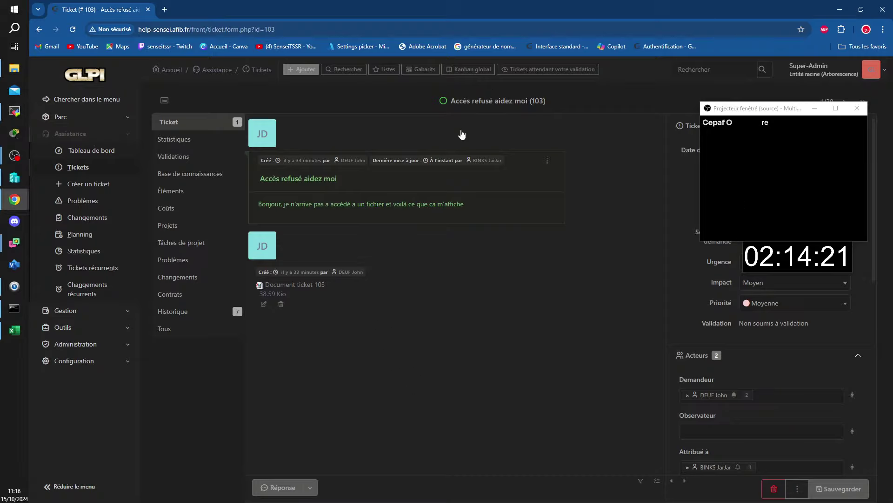
Step: Open the ticket "Problème calculatrice" from the GLPI ticket list and review its description, task and actors
{"action": "left_click", "coordinate": [262, 71]}
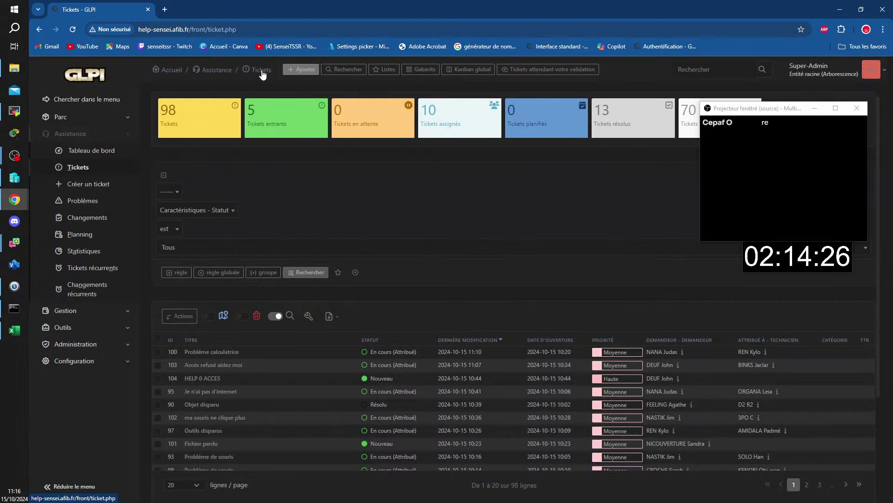
{"action": "left_click", "coordinate": [300, 70]}
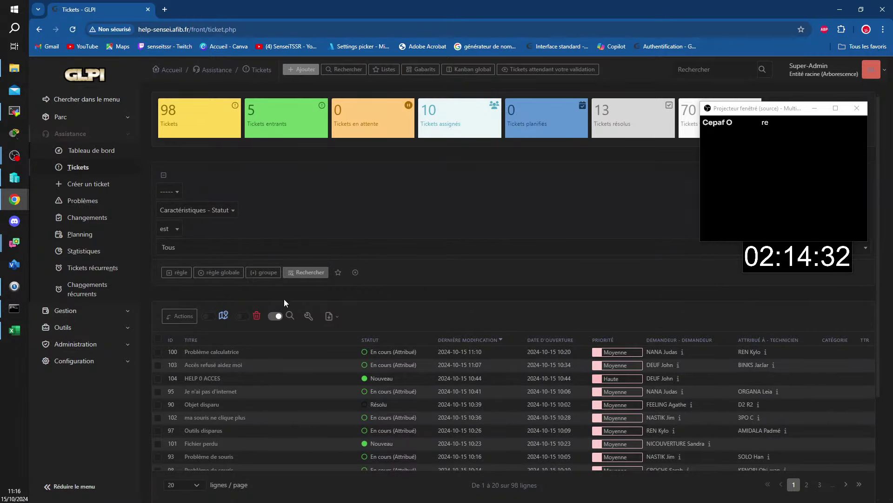
{"action": "left_click", "coordinate": [221, 353]}
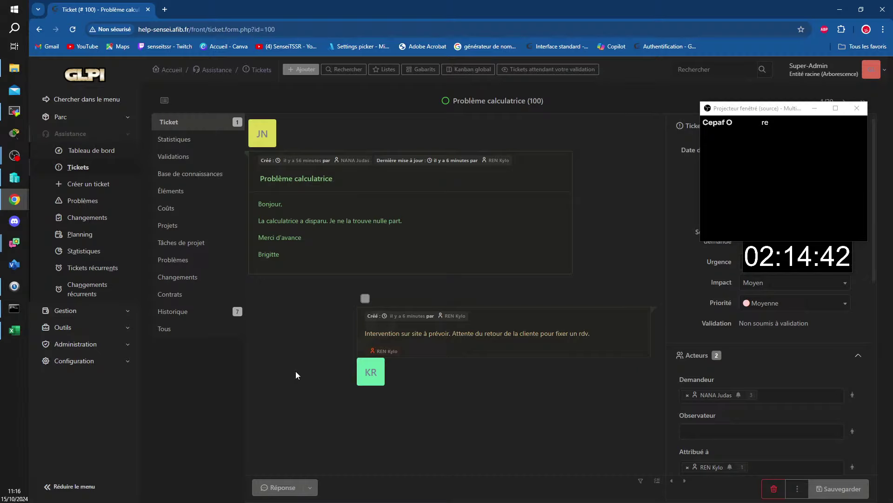
{"action": "scroll", "coordinate": [785, 371], "scroll_direction": "down", "scroll_amount": 2}
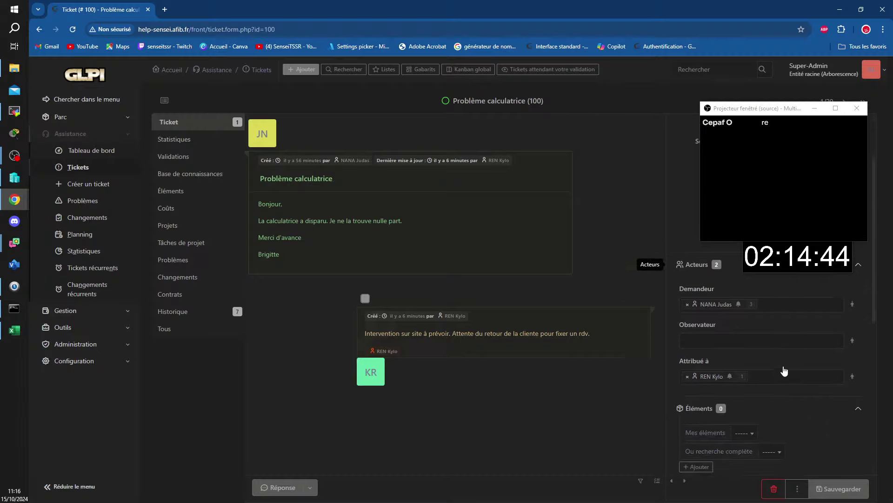
{"action": "scroll", "coordinate": [803, 359], "scroll_direction": "up", "scroll_amount": 2}
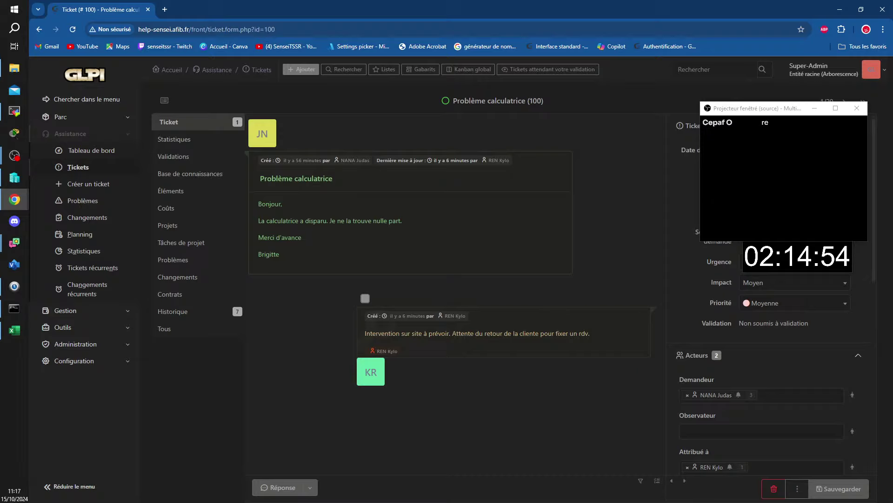
{"action": "key", "text": "alt+Tab"}
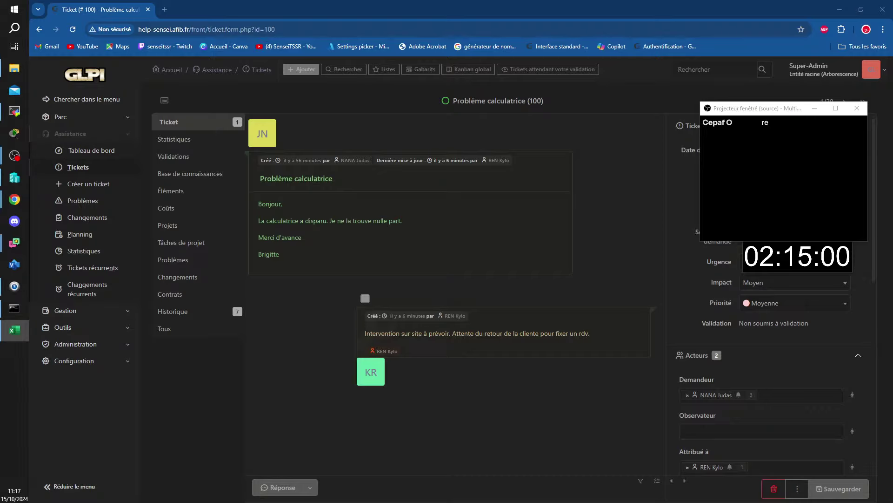
{"action": "left_click", "coordinate": [479, 412]}
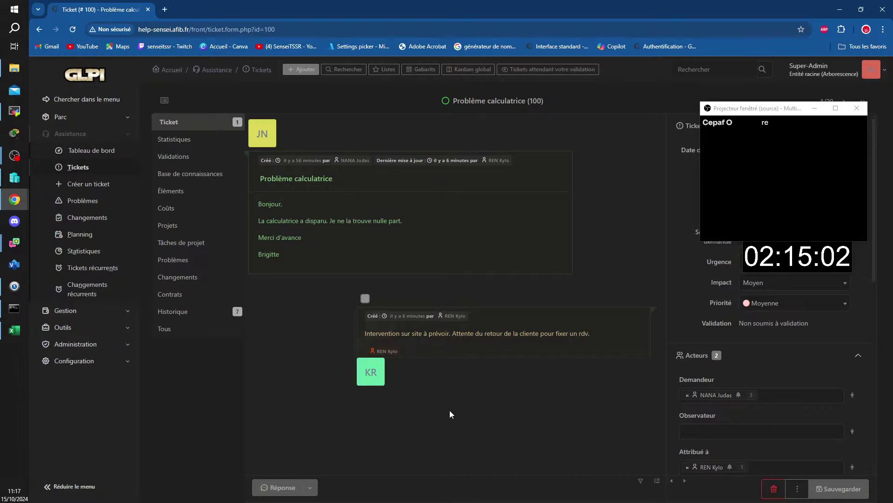
Step: Return to the ticket list and open ticket 93, "Problème de souris", to read its description
{"action": "left_click", "coordinate": [258, 70]}
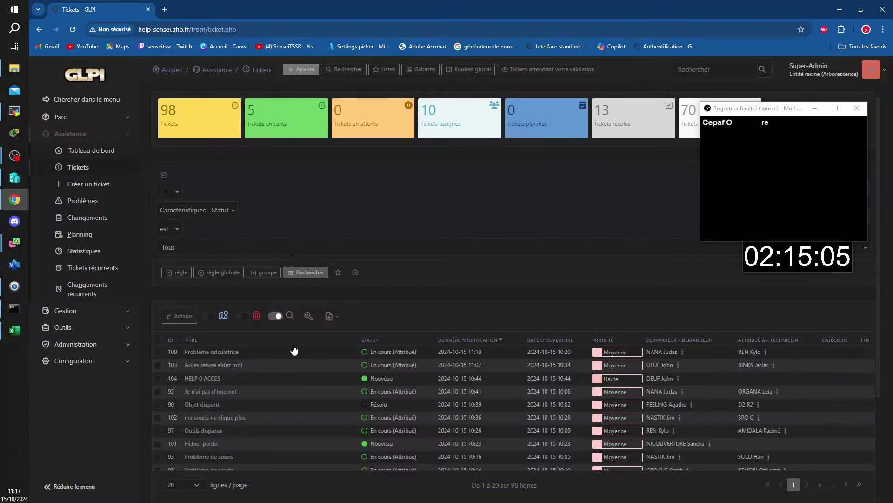
{"action": "scroll", "coordinate": [448, 223], "scroll_direction": "down", "scroll_amount": 2}
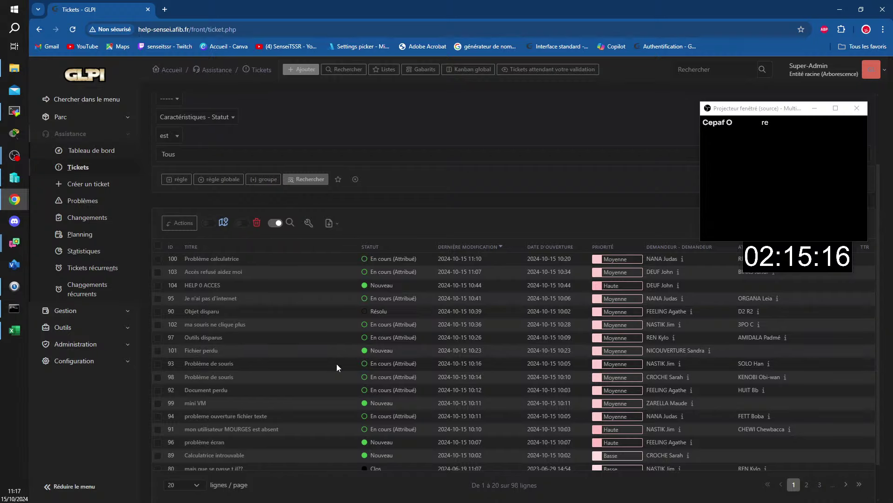
{"action": "mouse_move", "coordinate": [221, 369]}
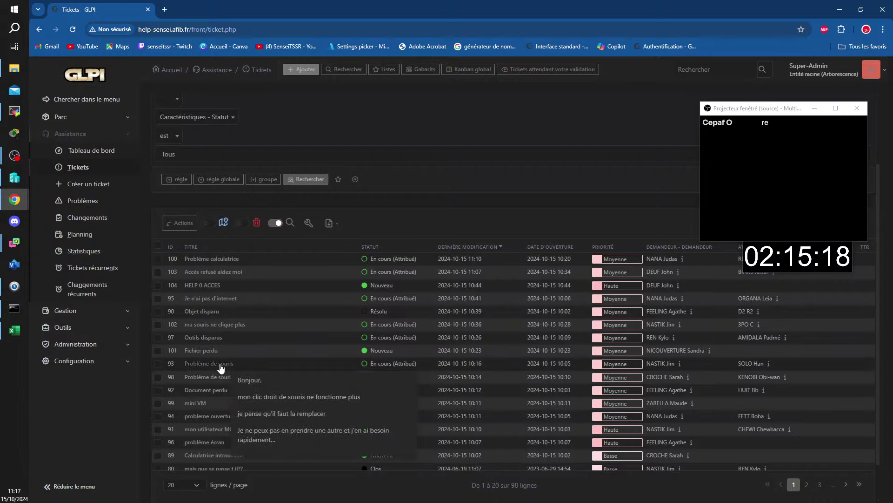
{"action": "left_click", "coordinate": [221, 366]}
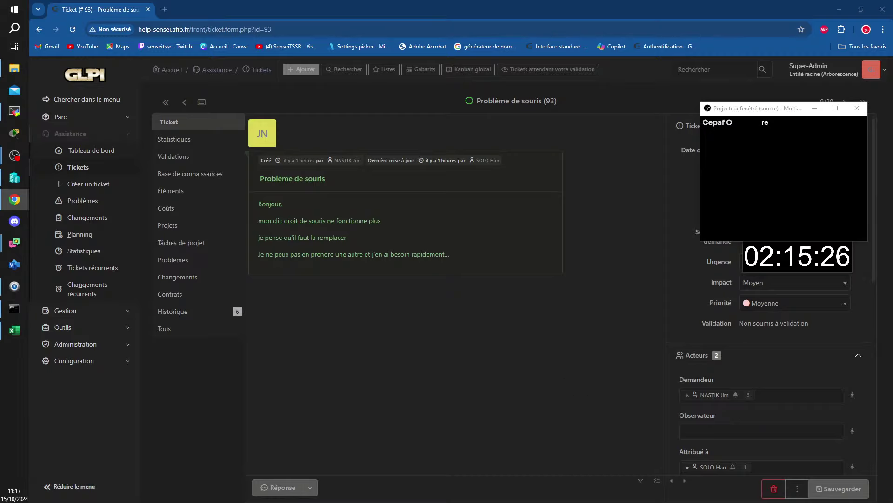
{"action": "key", "text": "alt+Tab"}
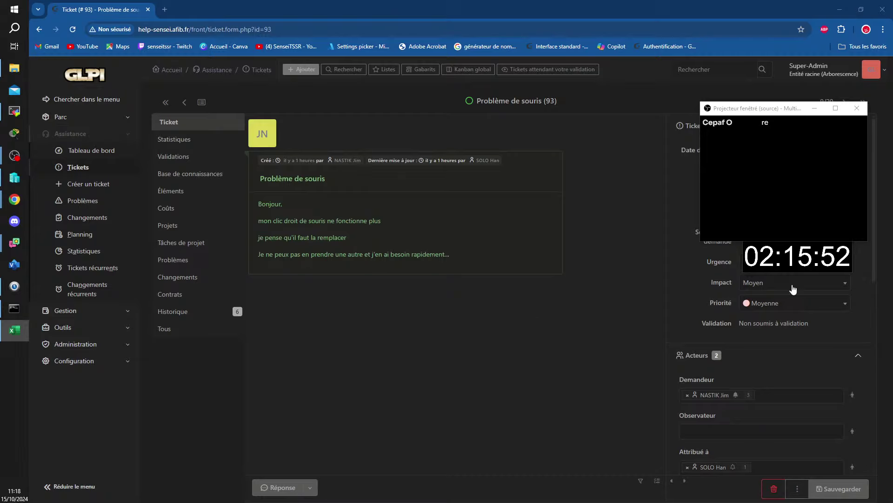
{"action": "left_click", "coordinate": [553, 365]}
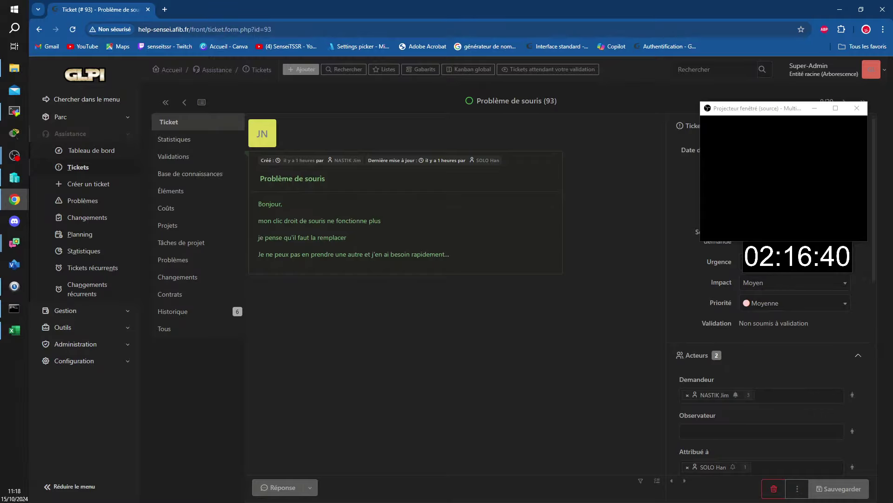
Step: Switch to the TSSR05 remote session and open the Souris settings under Bluetooth et appareils in Paramètres
{"action": "key", "text": "alt+Tab"}
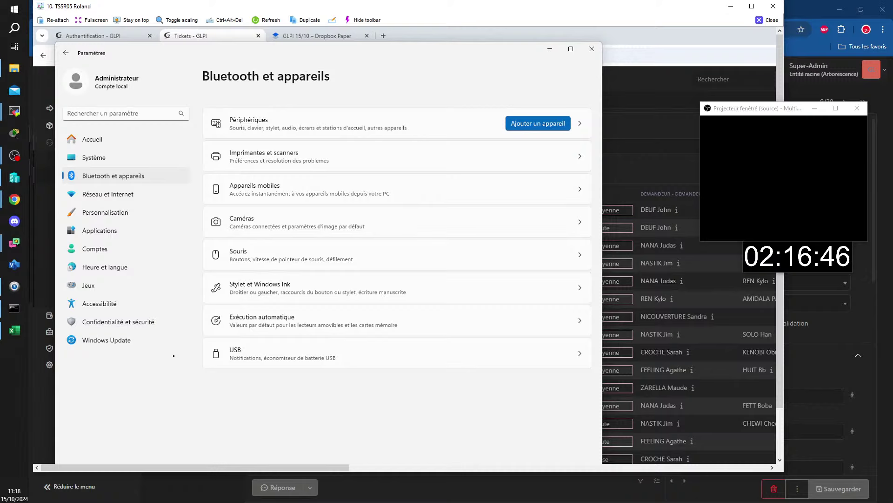
{"action": "key", "text": "super+x"}
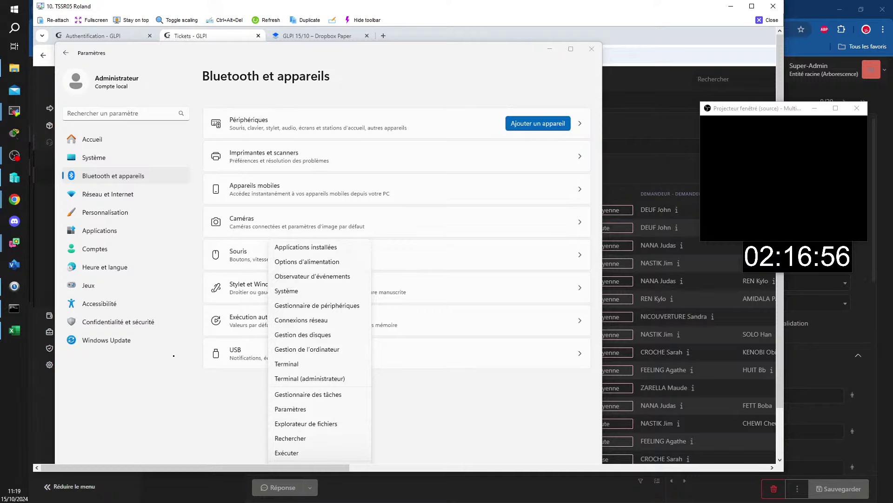
{"action": "key", "text": "super"}
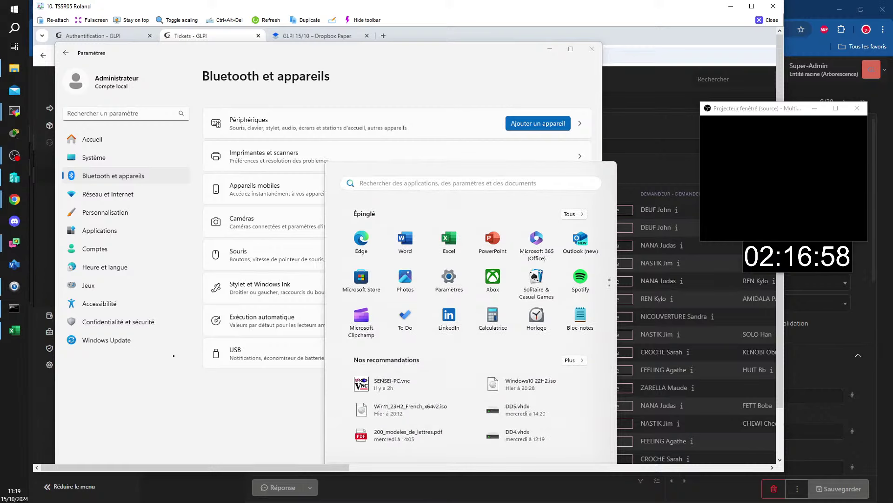
{"action": "left_click", "coordinate": [453, 288]}
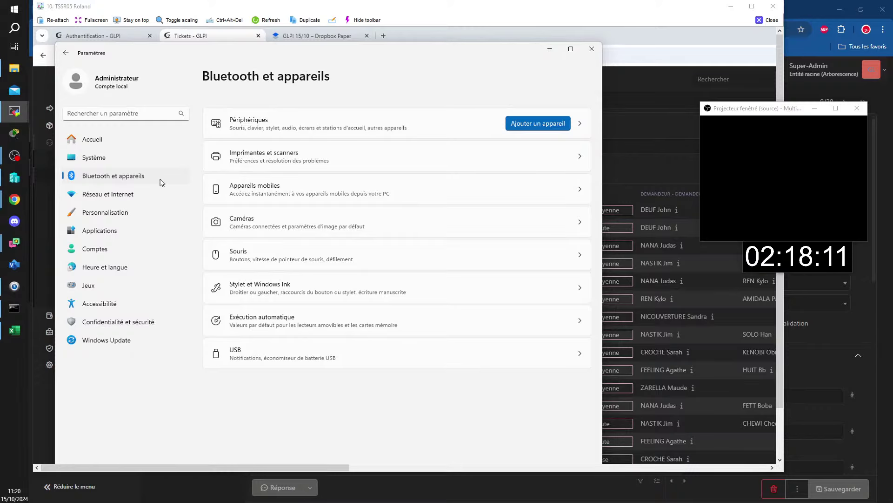
{"action": "left_click", "coordinate": [590, 50]}
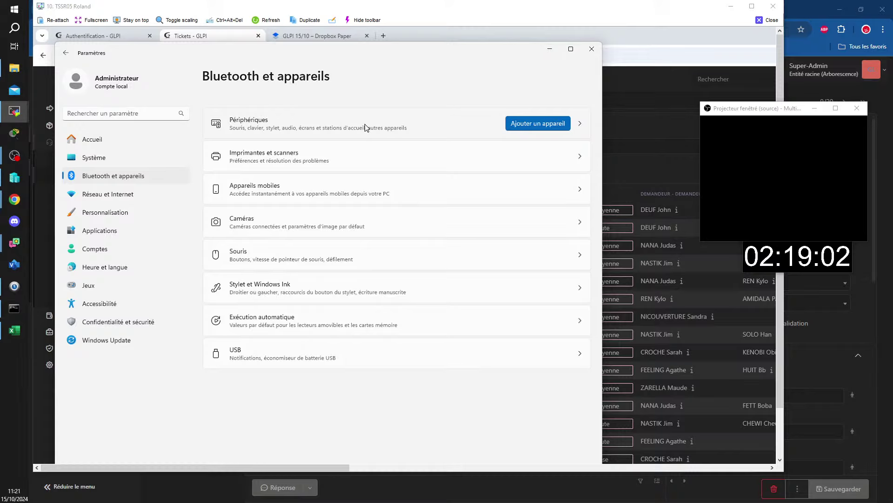
{"action": "left_click", "coordinate": [411, 262]}
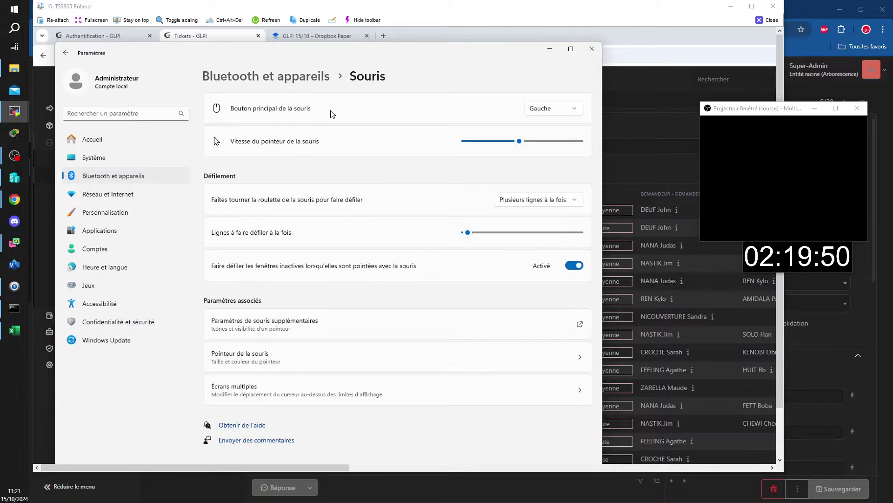
Step: Examine the choices for Bouton principal de la souris, then minimize the TSSR05 remote view to return to ticket 93
{"action": "left_click", "coordinate": [551, 107]}
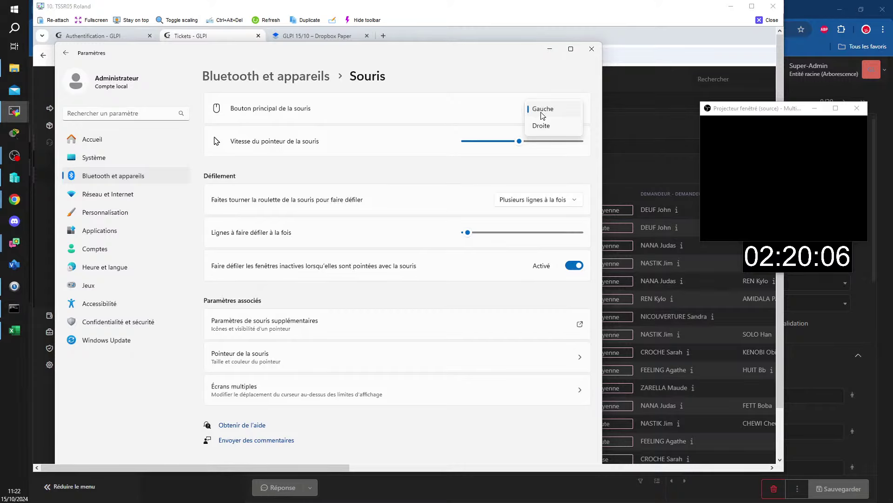
{"action": "left_click", "coordinate": [497, 107]}
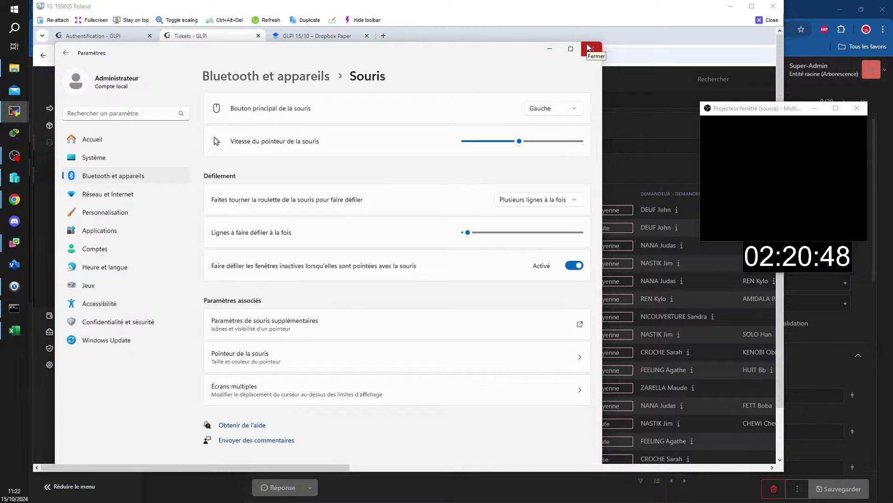
{"action": "mouse_move", "coordinate": [571, 48]}
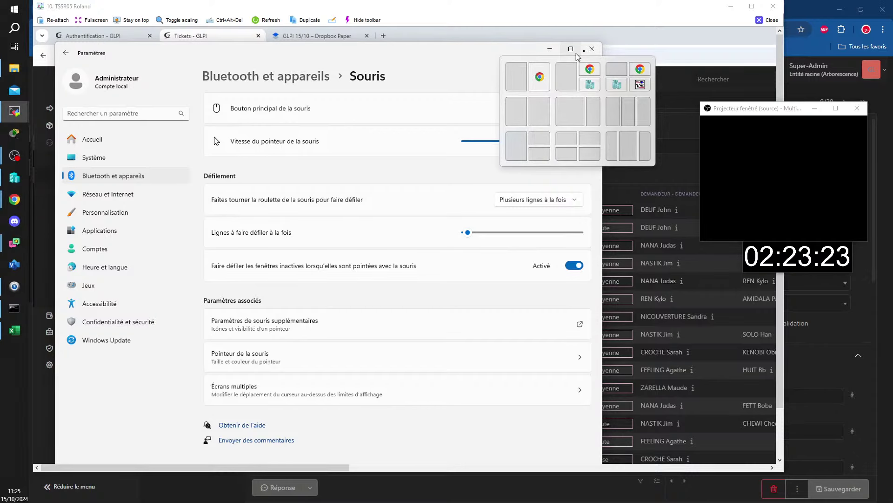
{"action": "left_click", "coordinate": [731, 6]}
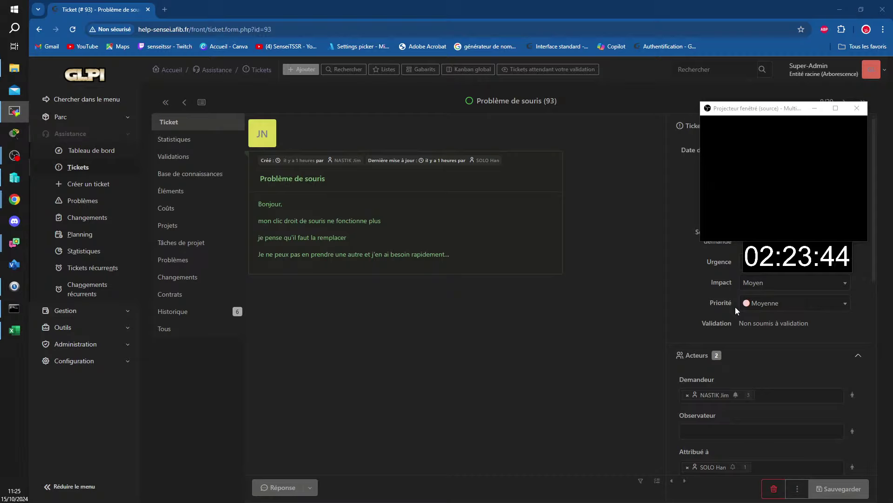
{"action": "left_click", "coordinate": [449, 399]}
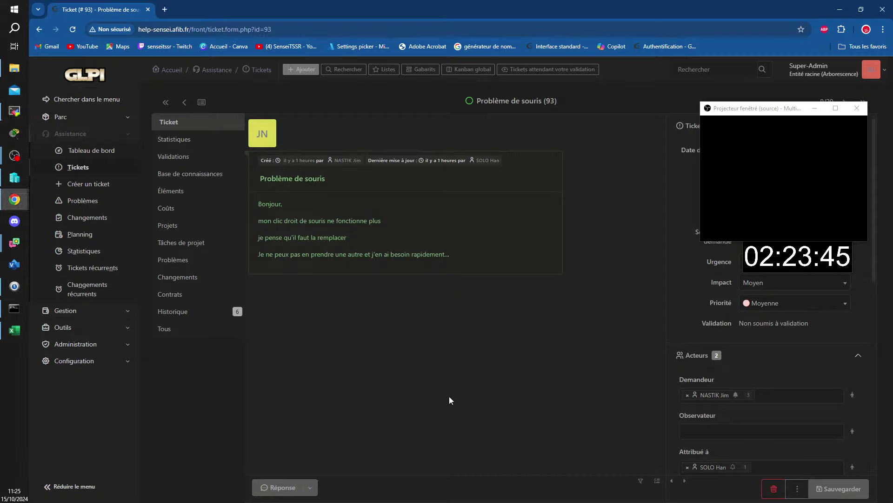
Step: Return to the GLPI ticket list and reposition the two floating projector windows to uncover the requester and technician columns
{"action": "left_click", "coordinate": [261, 70]}
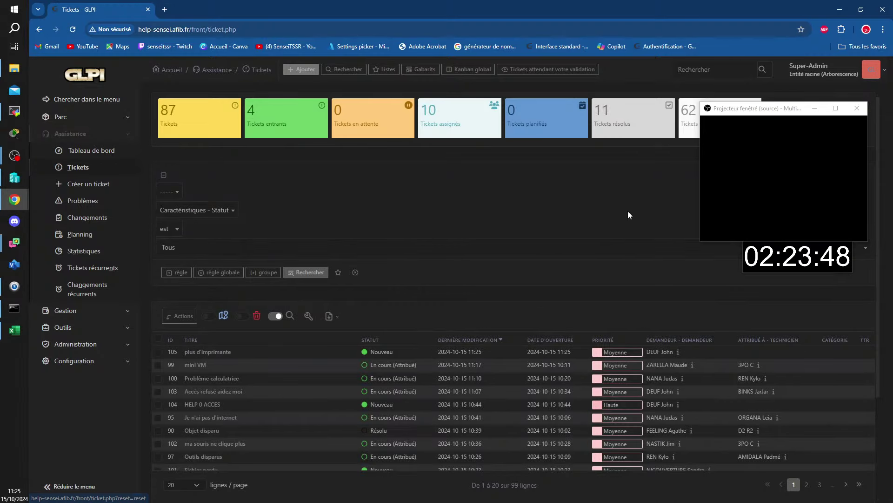
{"action": "scroll", "coordinate": [469, 312], "scroll_direction": "down", "scroll_amount": 3}
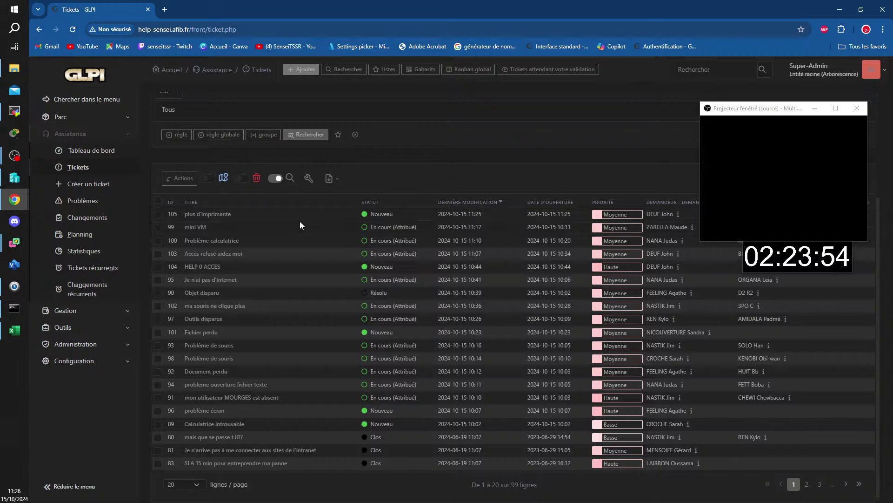
{"action": "left_click", "coordinate": [755, 111]}
{"action": "left_click_drag", "start_coordinate": [755, 111], "coordinate": [766, 61]}
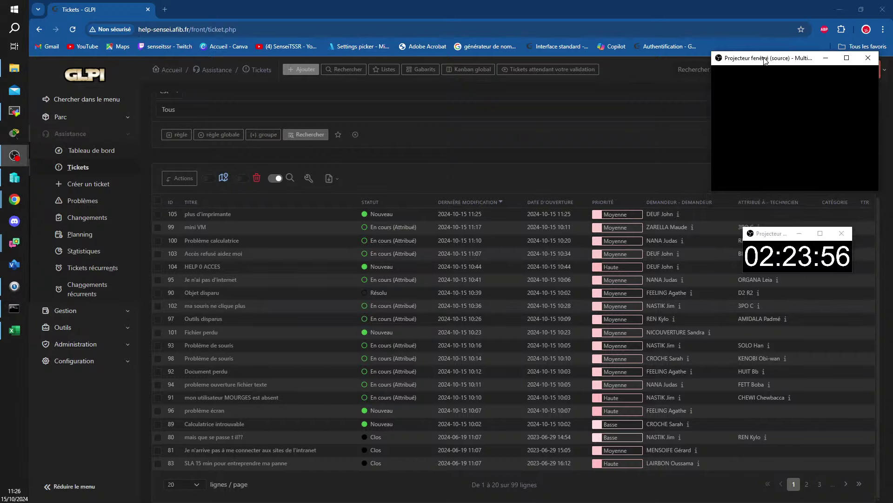
{"action": "left_click_drag", "start_coordinate": [780, 235], "coordinate": [788, 285]}
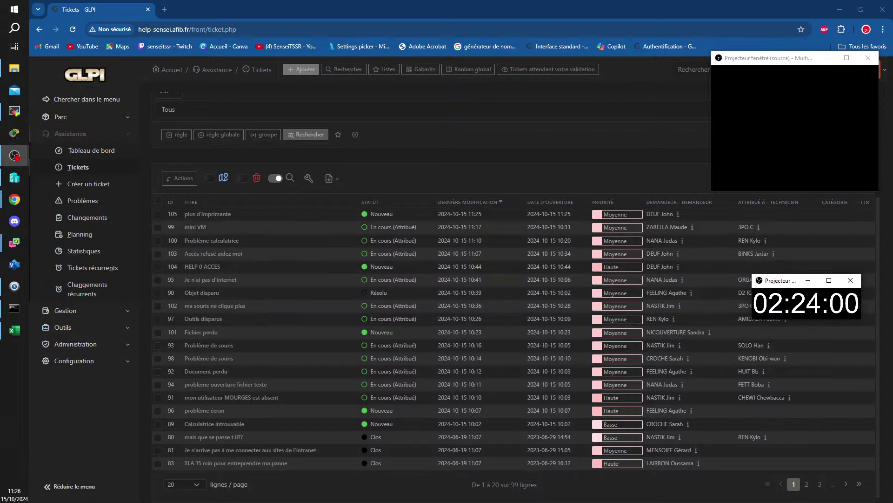
Step: Open ticket 99, "mini VM", and review its description and actors
{"action": "left_click", "coordinate": [14, 330]}
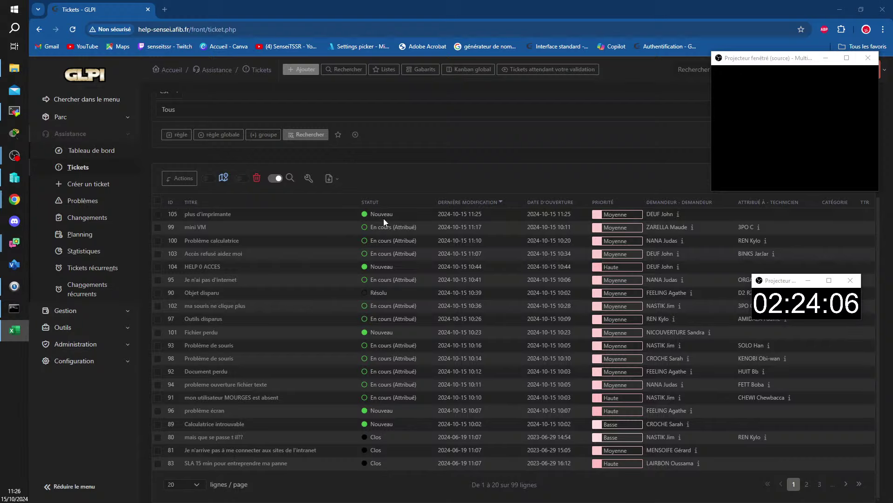
{"action": "left_click", "coordinate": [254, 224]}
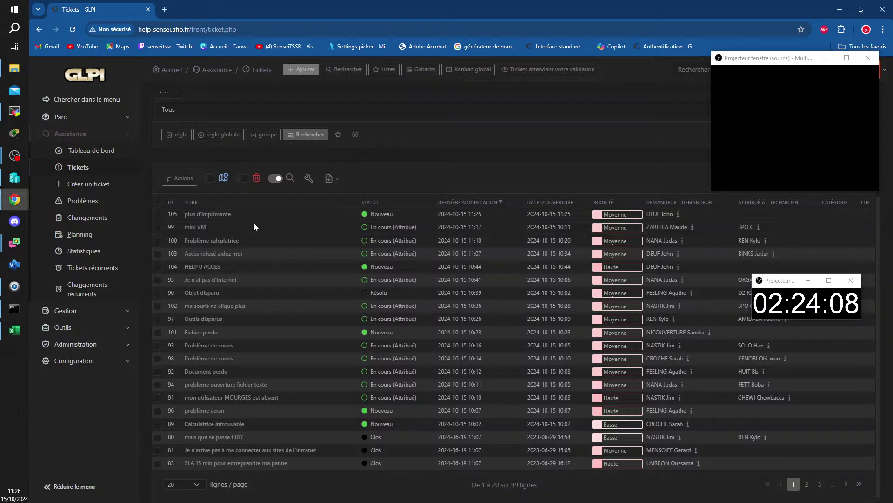
{"action": "left_click", "coordinate": [196, 227]}
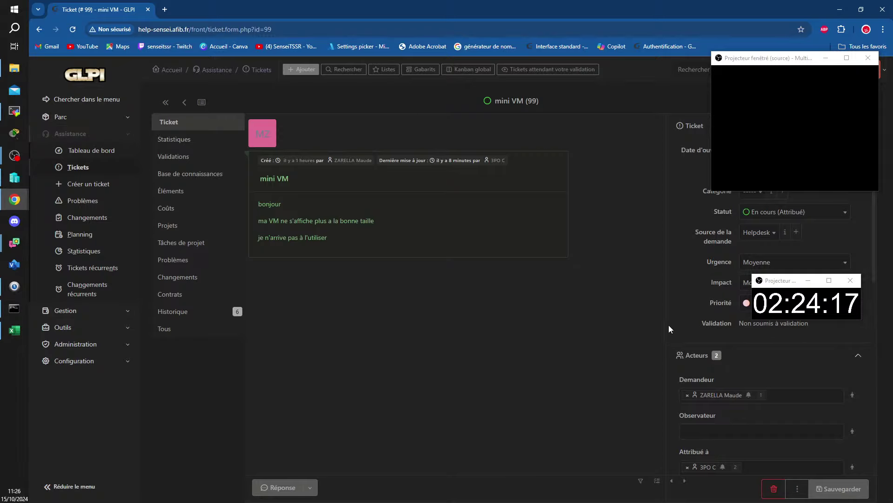
{"action": "scroll", "coordinate": [690, 319], "scroll_direction": "down", "scroll_amount": 5}
{"action": "scroll", "coordinate": [702, 303], "scroll_direction": "up", "scroll_amount": 2}
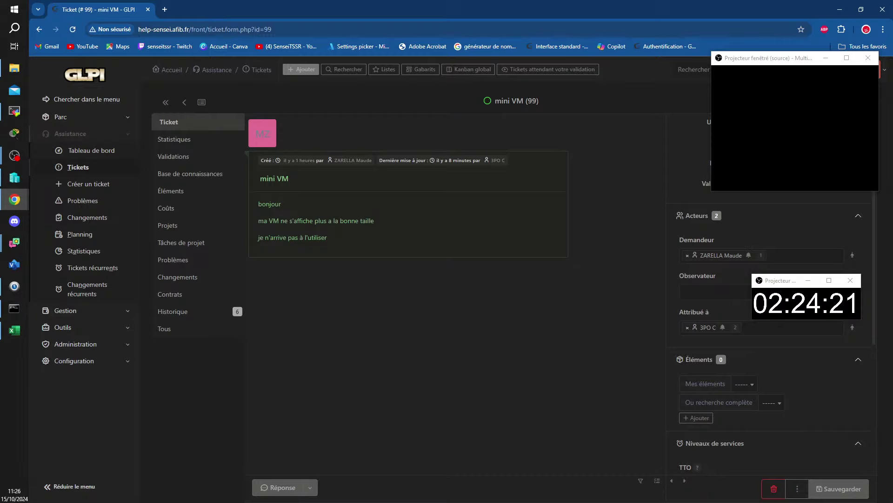
Step: Switch to the TSSR03 remote session, minimize the CLILBB02 window, and widen the virtual machine list in a repositioned Gestionnaire Hyper-V
{"action": "key", "text": "alt+Tab"}
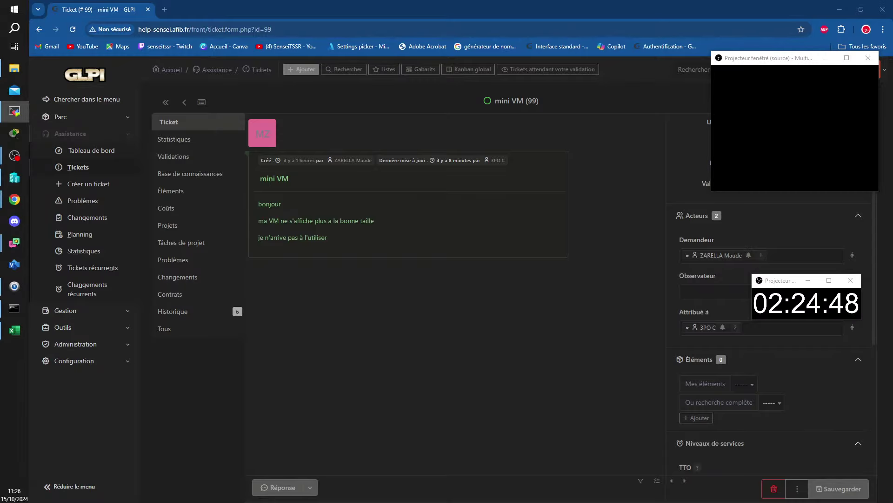
{"action": "left_click", "coordinate": [14, 110]}
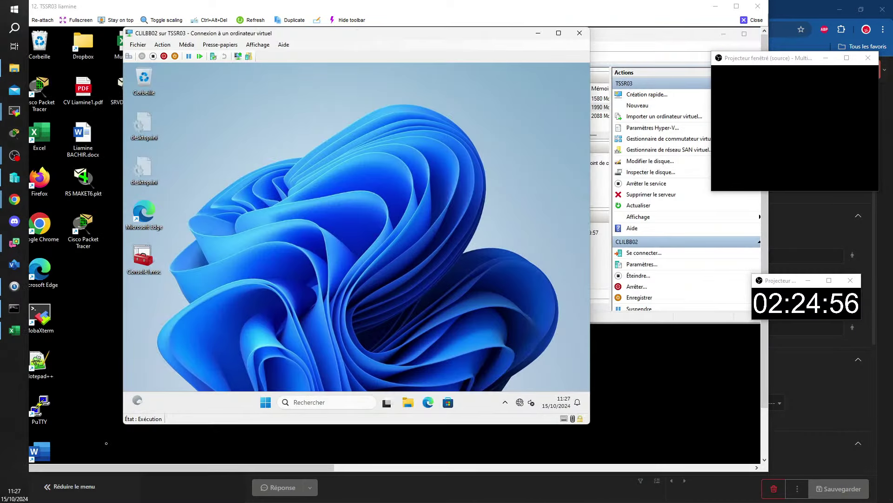
{"action": "left_click", "coordinate": [538, 34]}
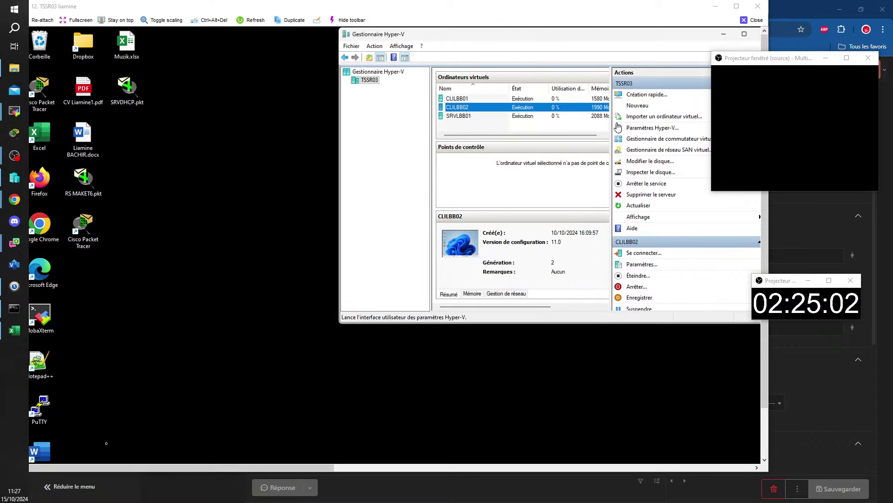
{"action": "left_click_drag", "start_coordinate": [611, 122], "coordinate": [695, 116]}
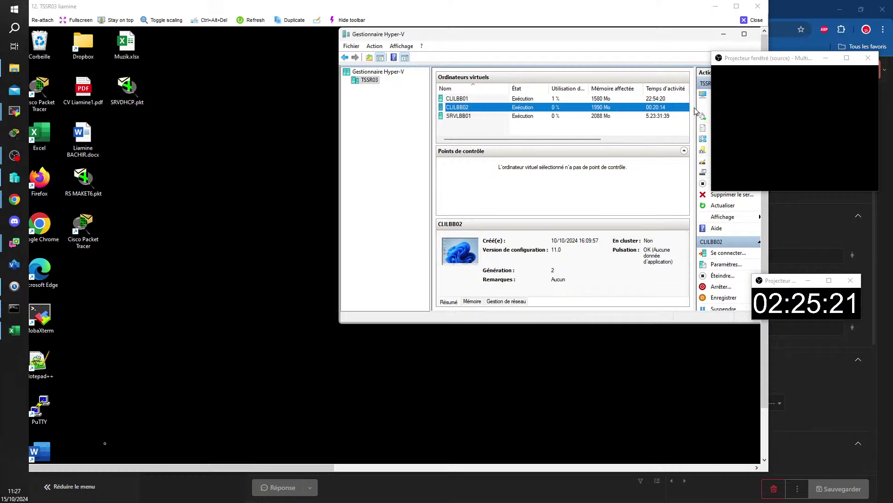
{"action": "left_click_drag", "start_coordinate": [695, 108], "coordinate": [696, 107]}
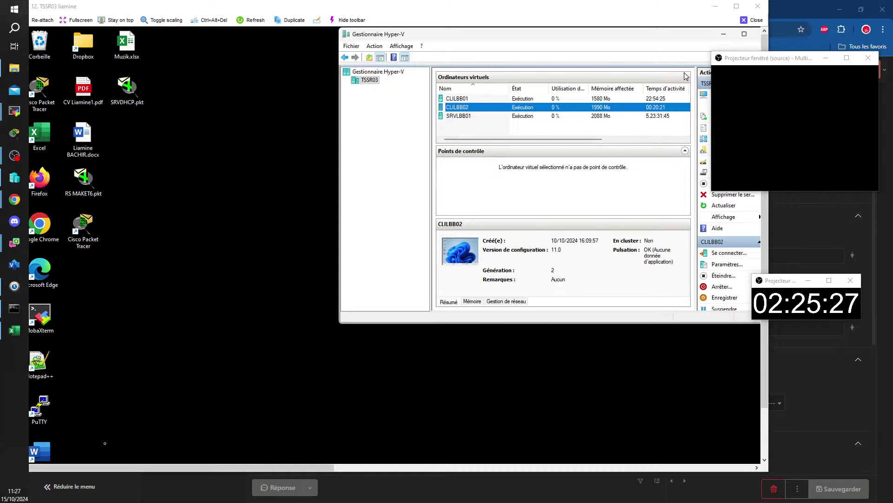
{"action": "left_click_drag", "start_coordinate": [676, 46], "coordinate": [487, 58]}
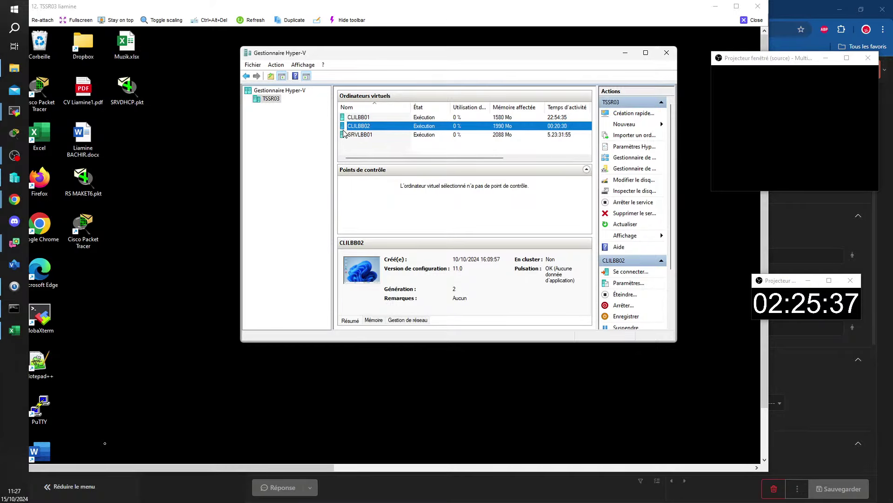
{"action": "left_click", "coordinate": [381, 156]}
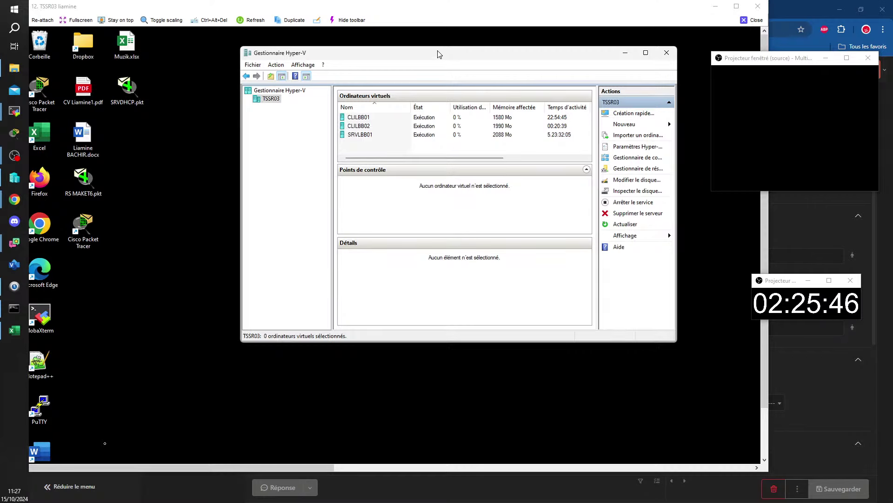
{"action": "left_click_drag", "start_coordinate": [437, 54], "coordinate": [405, 54]}
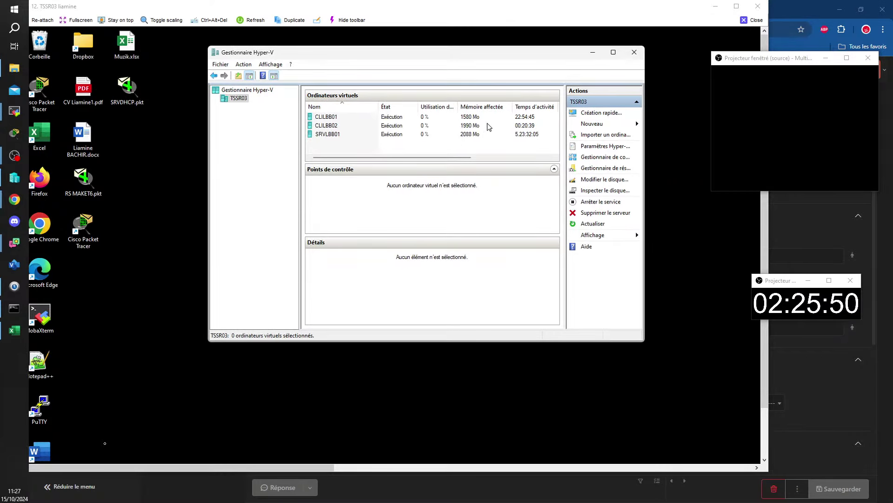
Step: Close the CLILBB02 connection window and shut down the virtual machine with Arrêter in Gestionnaire Hyper-V
{"action": "double_click", "coordinate": [396, 126]}
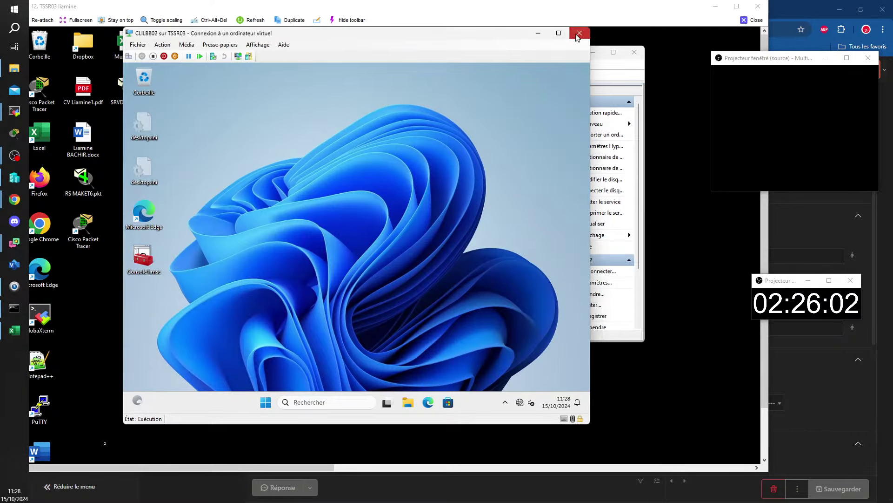
{"action": "left_click", "coordinate": [579, 33]}
{"action": "right_click", "coordinate": [363, 130]}
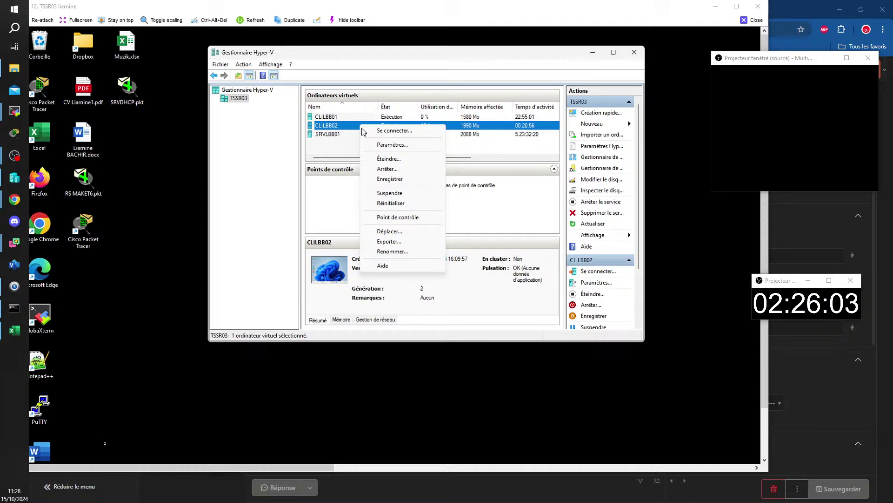
{"action": "left_click", "coordinate": [385, 169]}
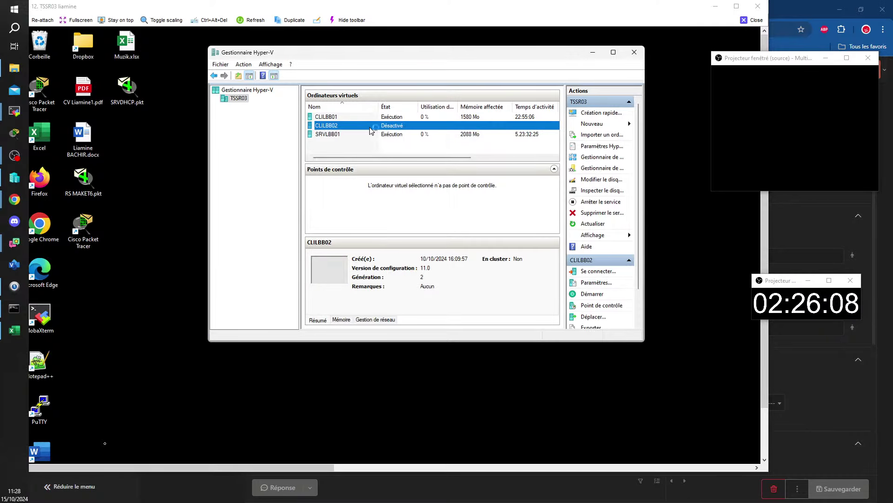
Step: Reopen the connection window of the stopped CLILBB02 virtual machine and reposition it over Gestionnaire Hyper-V
{"action": "double_click", "coordinate": [369, 127]}
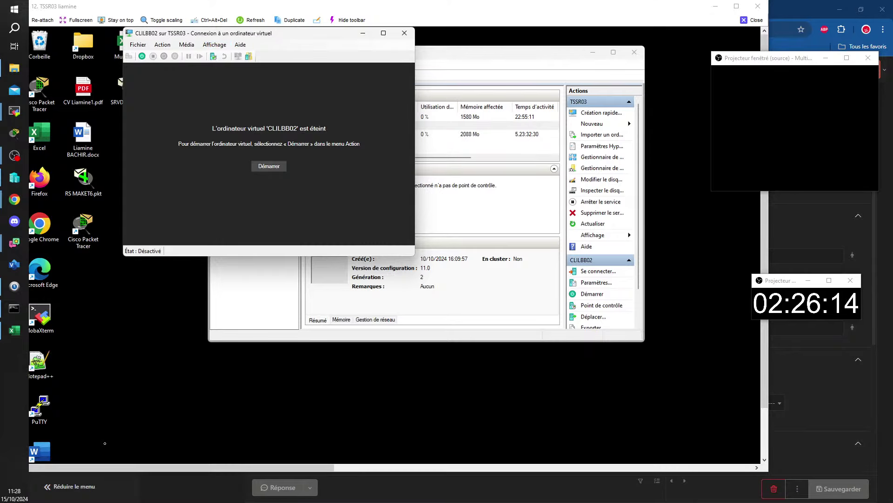
{"action": "left_click_drag", "start_coordinate": [287, 38], "coordinate": [406, 163]}
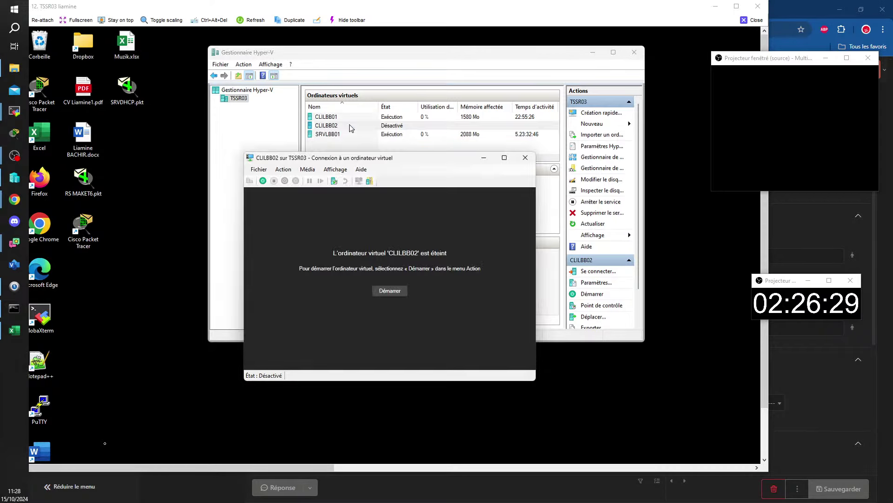
{"action": "left_click_drag", "start_coordinate": [363, 158], "coordinate": [302, 131]}
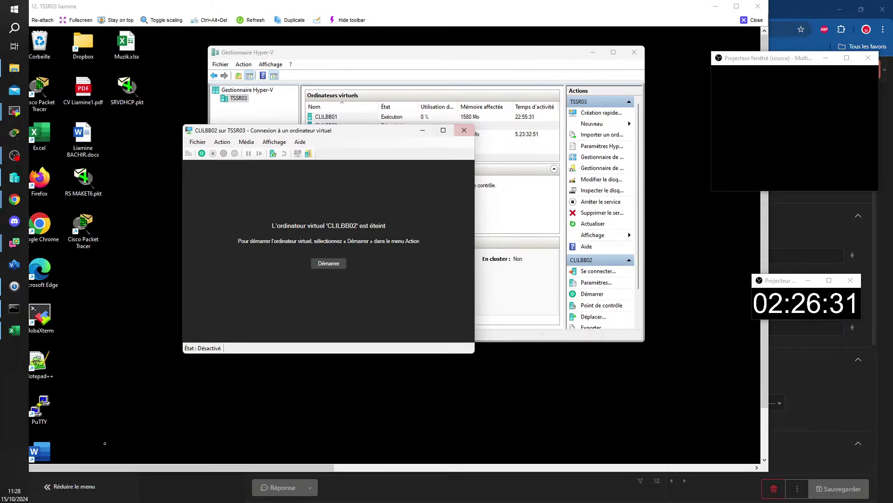
Step: Examine the Affichage options of the CLILBB02 connection window, including Mode plein écran, Session étendue and Niveau de zoom
{"action": "left_click", "coordinate": [301, 141]}
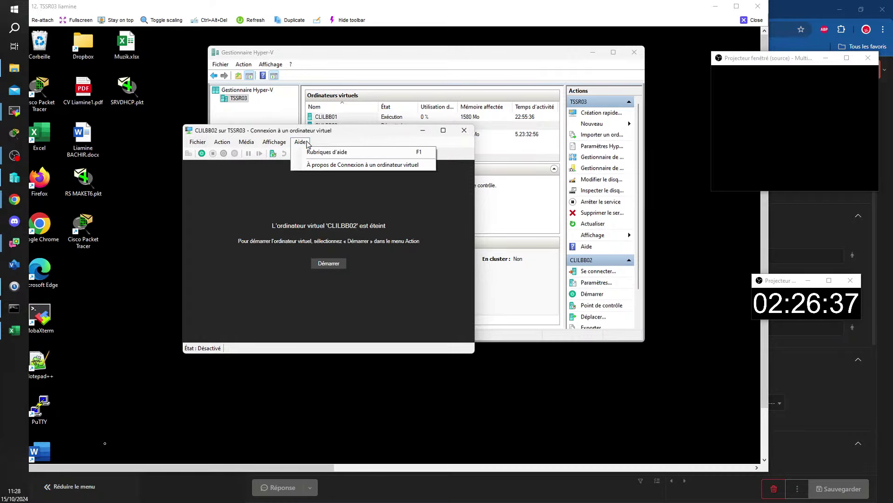
{"action": "left_click", "coordinate": [274, 142]}
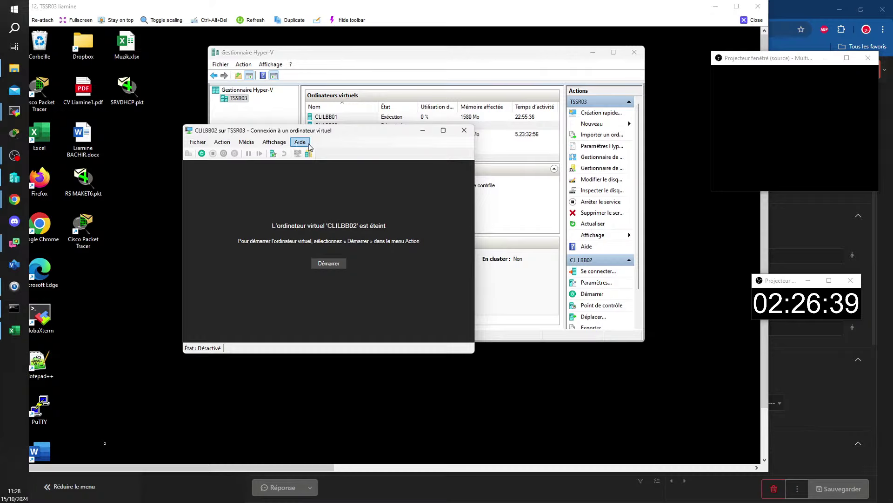
{"action": "left_click", "coordinate": [284, 145]}
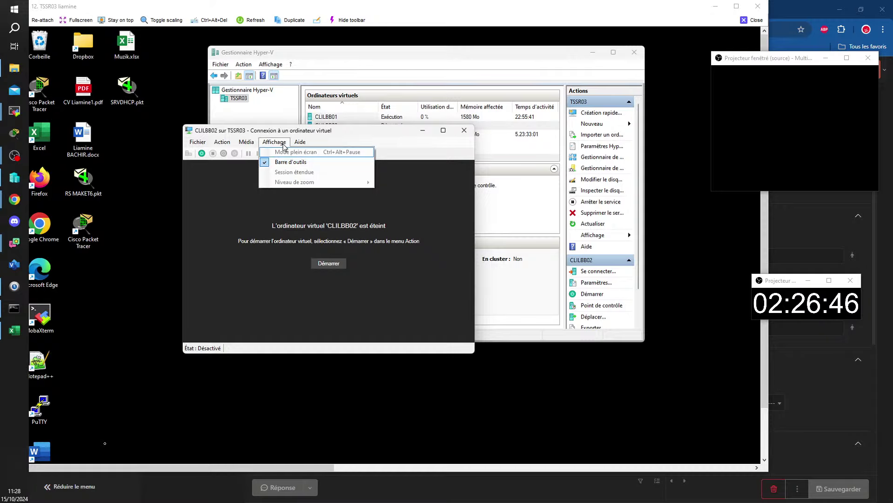
{"action": "left_click", "coordinate": [377, 135]}
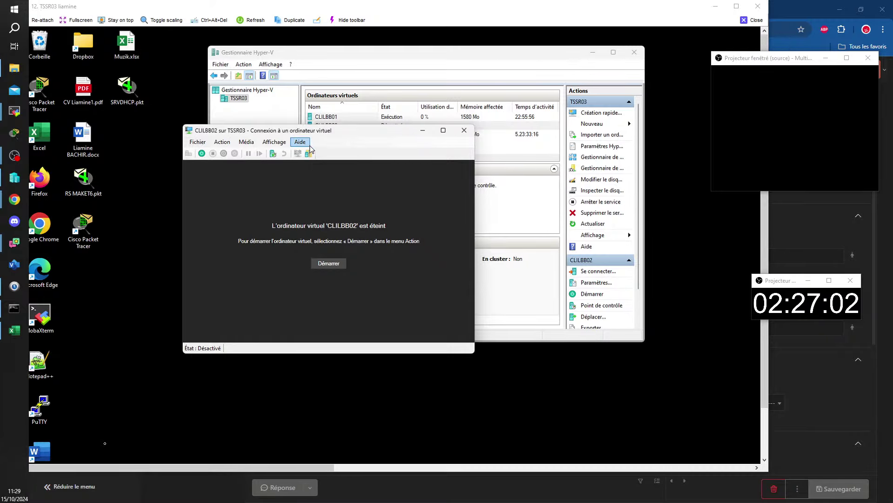
{"action": "left_click", "coordinate": [277, 145]}
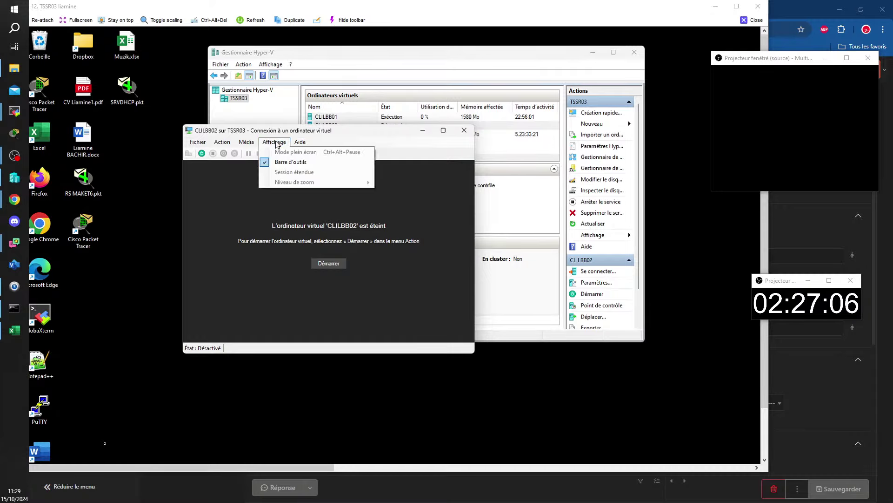
{"action": "left_click", "coordinate": [305, 189]}
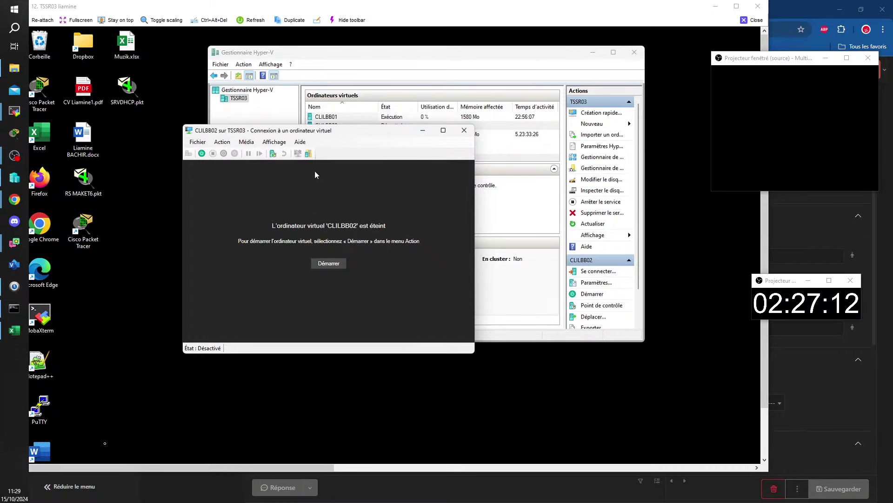
{"action": "left_click", "coordinate": [274, 142]}
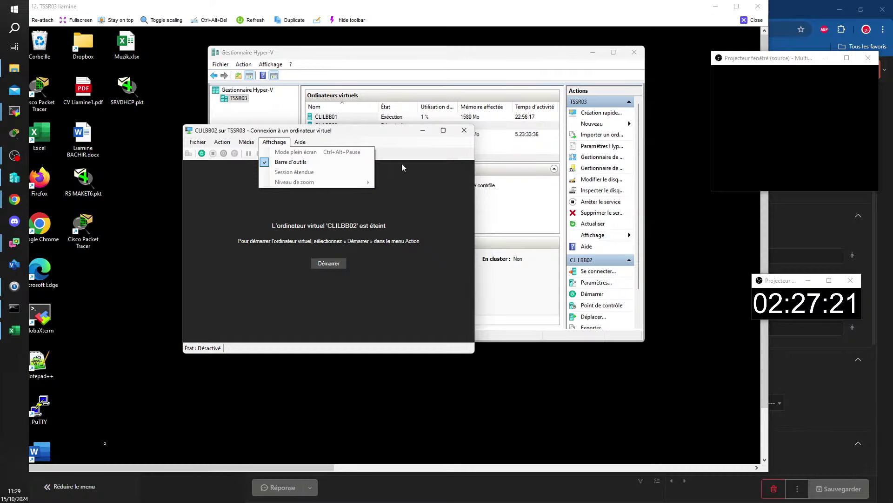
{"action": "left_click", "coordinate": [430, 181]}
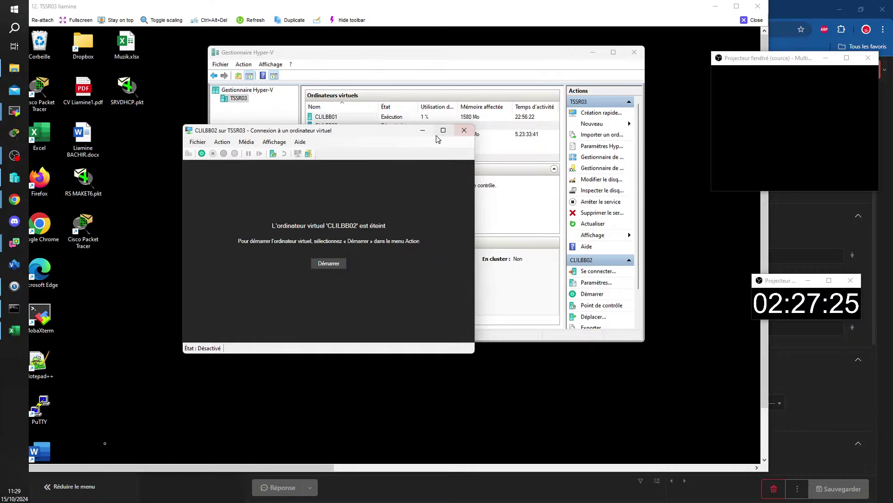
{"action": "left_click", "coordinate": [275, 141]}
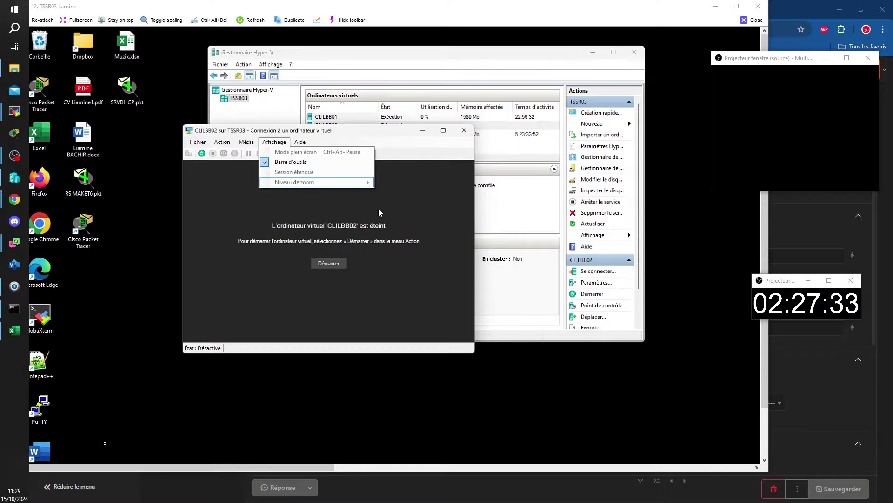
{"action": "left_click", "coordinate": [387, 143]}
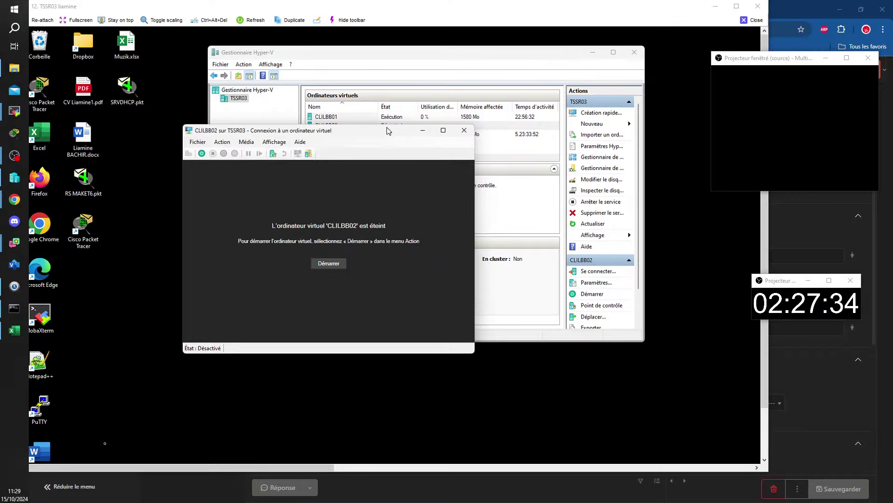
Step: Minimize the CLILBB02 connection window and switch to the GLPI ticket list in the TSSR03 session's browser
{"action": "left_click", "coordinate": [421, 131]}
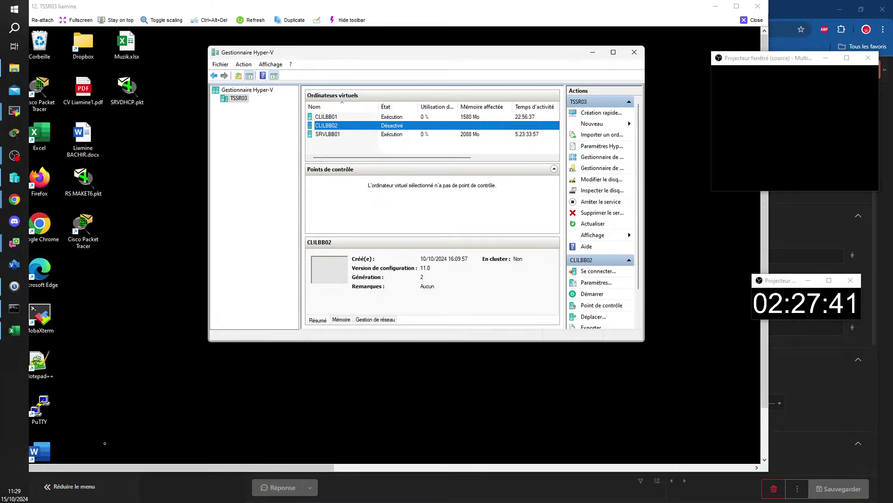
{"action": "mouse_move", "coordinate": [586, 466]}
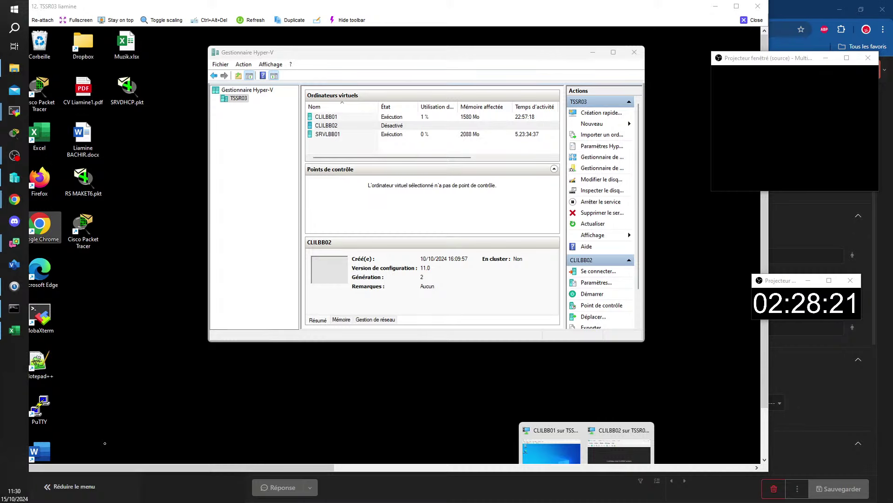
{"action": "key", "text": "alt+Tab"}
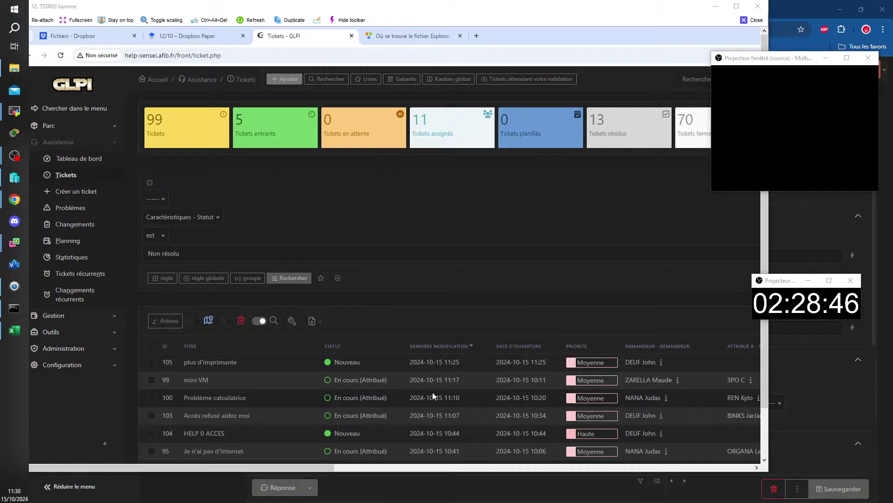
Step: Open the "mini VM" ticket in the TSSR03 session's browser, then close the TSSR03 remote window
{"action": "mouse_move", "coordinate": [193, 385]}
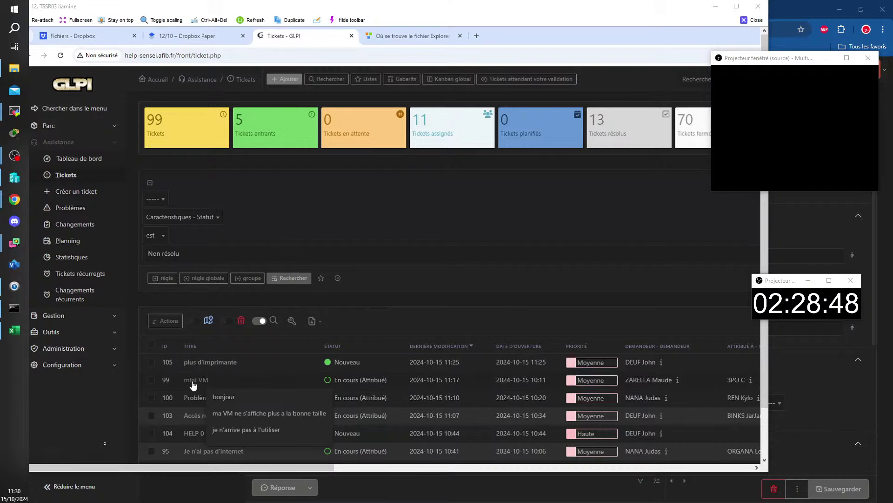
{"action": "left_click", "coordinate": [192, 379]}
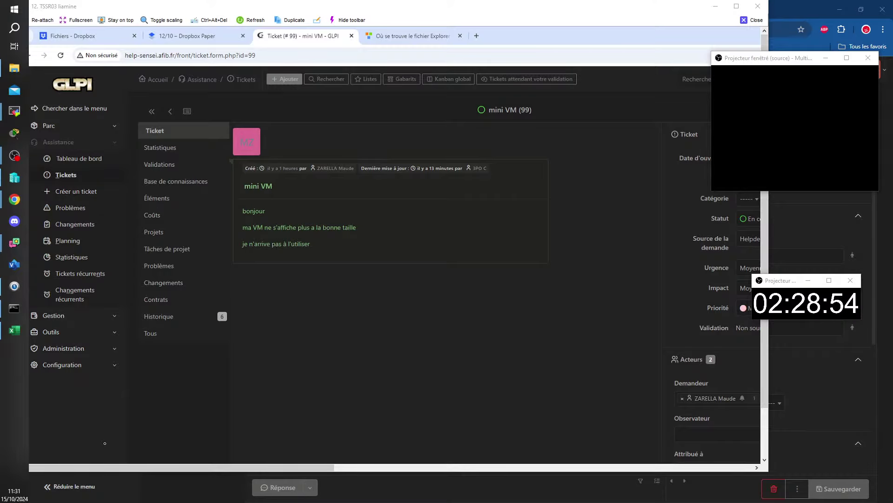
{"action": "left_click", "coordinate": [752, 20]}
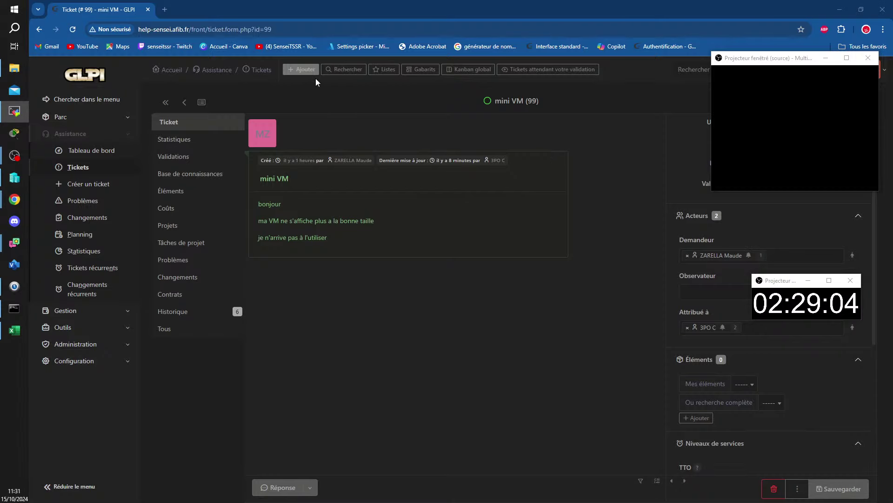
Step: Return to the local GLPI ticket list and open ticket 95, "Je n'ai pas d'internet"
{"action": "left_click", "coordinate": [262, 70]}
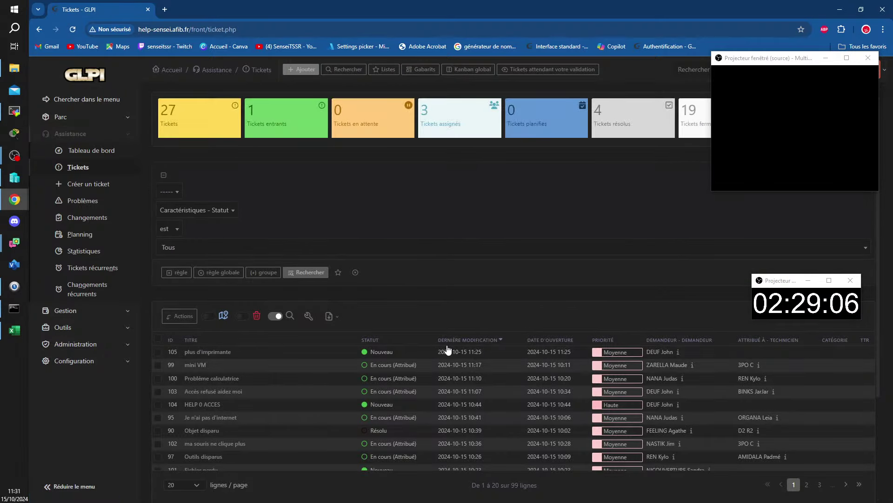
{"action": "scroll", "coordinate": [353, 275], "scroll_direction": "down", "scroll_amount": 2}
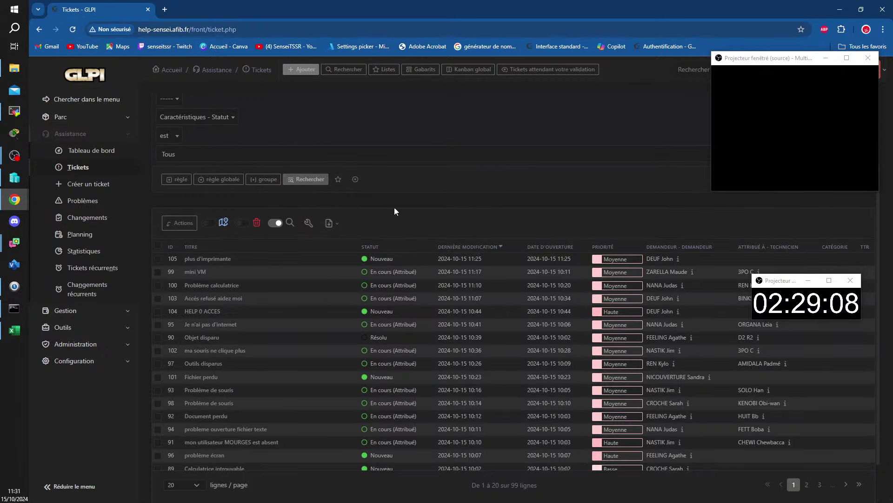
{"action": "scroll", "coordinate": [395, 210], "scroll_direction": "down", "scroll_amount": 1}
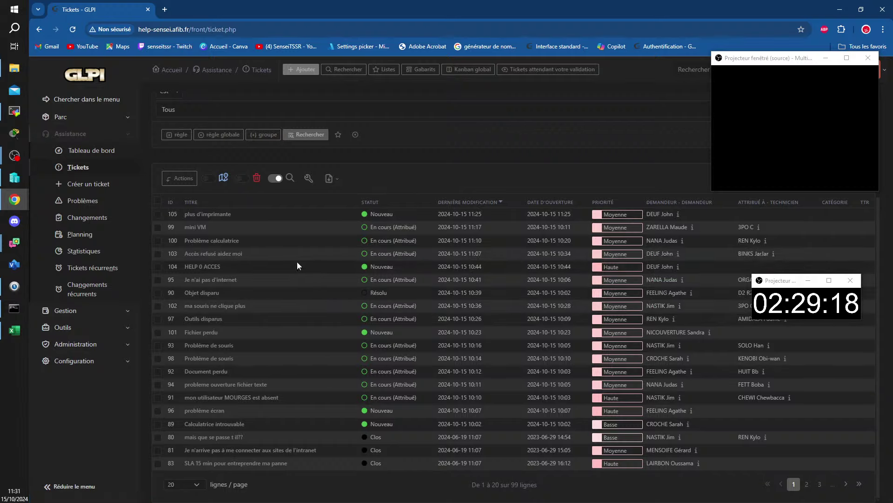
{"action": "mouse_move", "coordinate": [229, 253]}
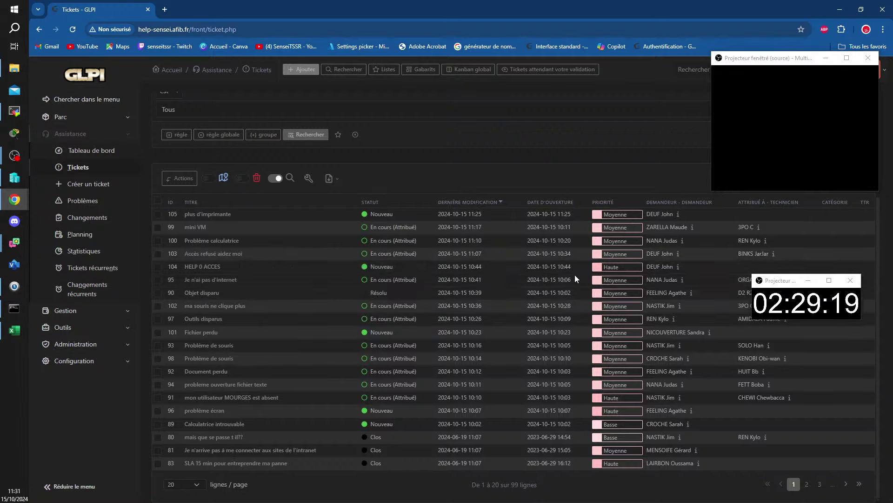
{"action": "left_click_drag", "start_coordinate": [780, 284], "coordinate": [785, 208]}
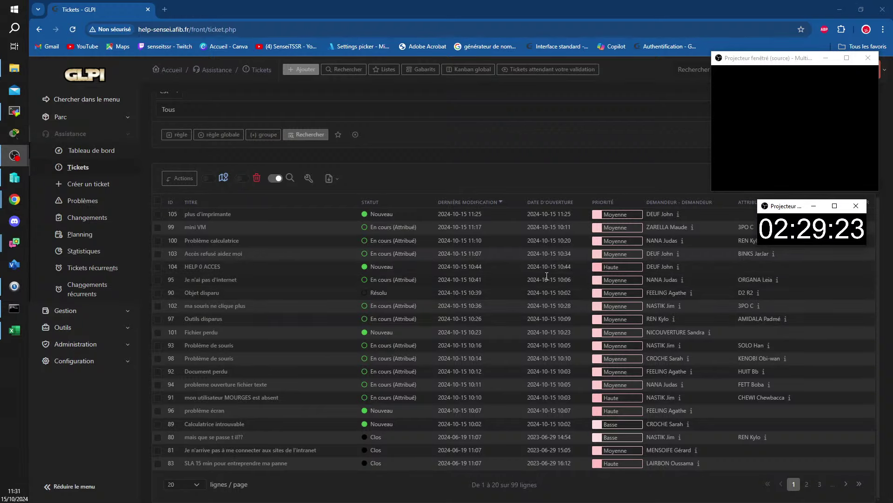
{"action": "left_click", "coordinate": [216, 281]}
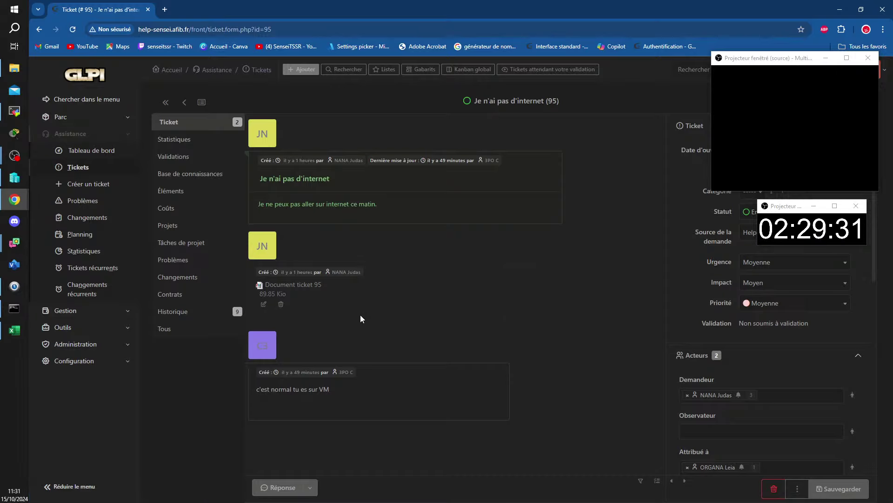
Step: Review the reply and the assigned technician in the "Je n'ai pas d'internet" ticket
{"action": "left_click_drag", "start_coordinate": [328, 400], "coordinate": [258, 390]}
{"action": "left_click", "coordinate": [408, 389]}
{"action": "mouse_move", "coordinate": [717, 467]}
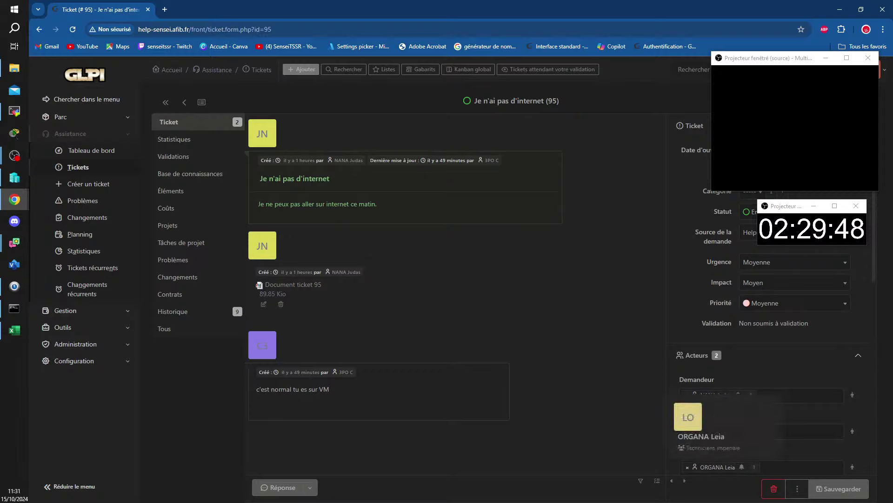
{"action": "left_click", "coordinate": [14, 329]}
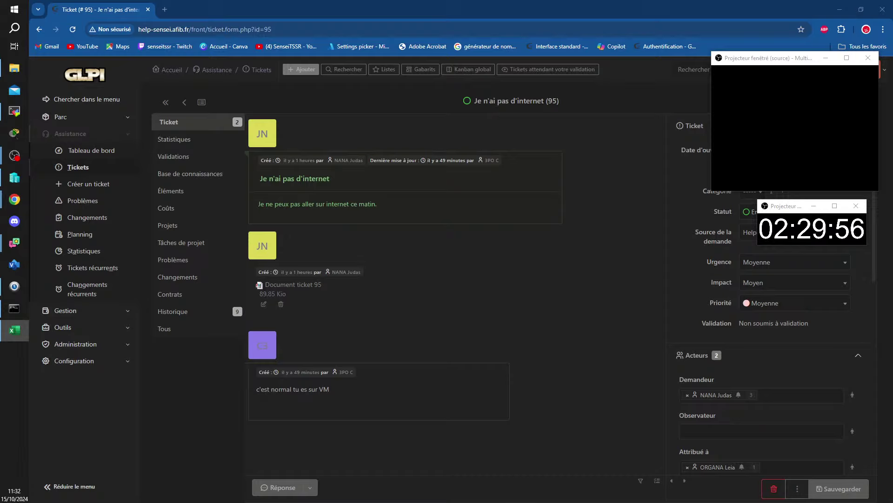
{"action": "left_click", "coordinate": [638, 392]}
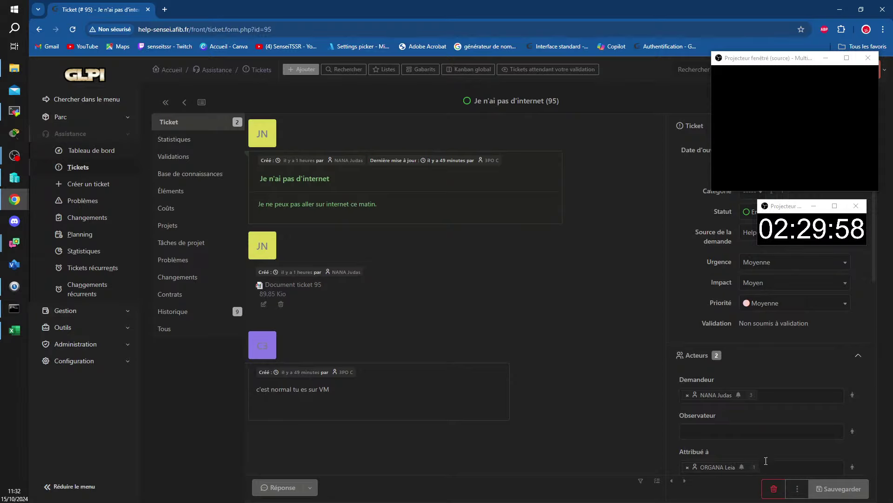
{"action": "mouse_move", "coordinate": [725, 470]}
Step: Switch to the TSSR07 remote session and reposition the CLIGD03 connection window so that it is entirely in view
{"action": "key", "text": "alt+Tab"}
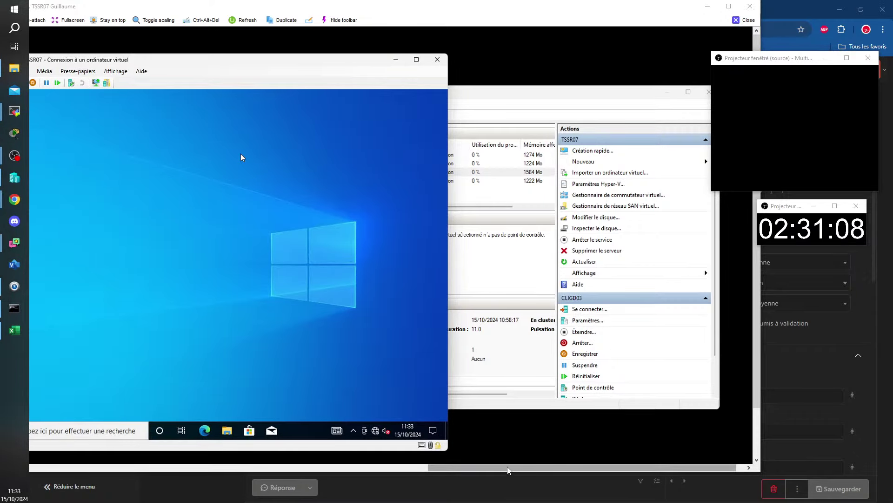
{"action": "mouse_move", "coordinate": [507, 468]}
{"action": "left_mouse_down"}
{"action": "mouse_move", "coordinate": [445, 469]}
{"action": "mouse_move", "coordinate": [490, 470]}
{"action": "left_mouse_up"}
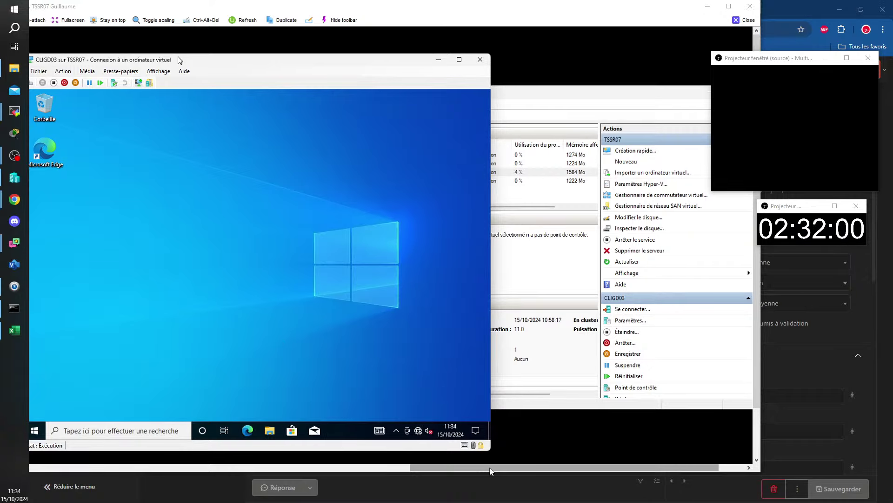
{"action": "mouse_move", "coordinate": [180, 60]}
{"action": "left_mouse_down"}
{"action": "mouse_move", "coordinate": [198, 55]}
{"action": "mouse_move", "coordinate": [175, 49]}
{"action": "left_mouse_up"}
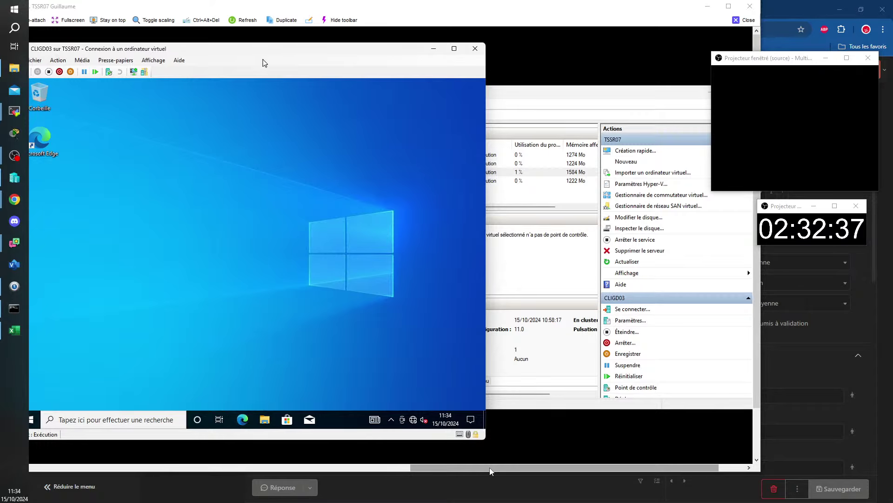
{"action": "left_click_drag", "start_coordinate": [250, 44], "coordinate": [292, 64]}
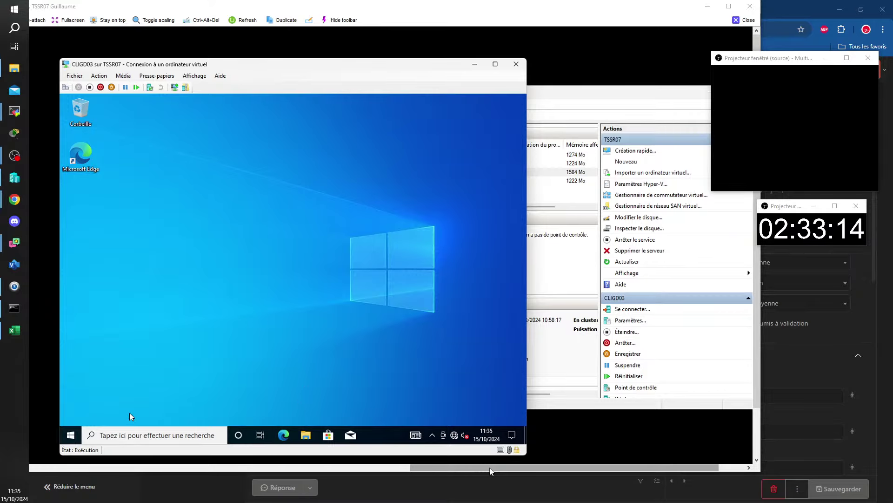
Step: Search for "explorer" in CLIGD03, launch Internet Explorer, and accept its recommended security and compatibility settings
{"action": "left_click", "coordinate": [144, 437]}
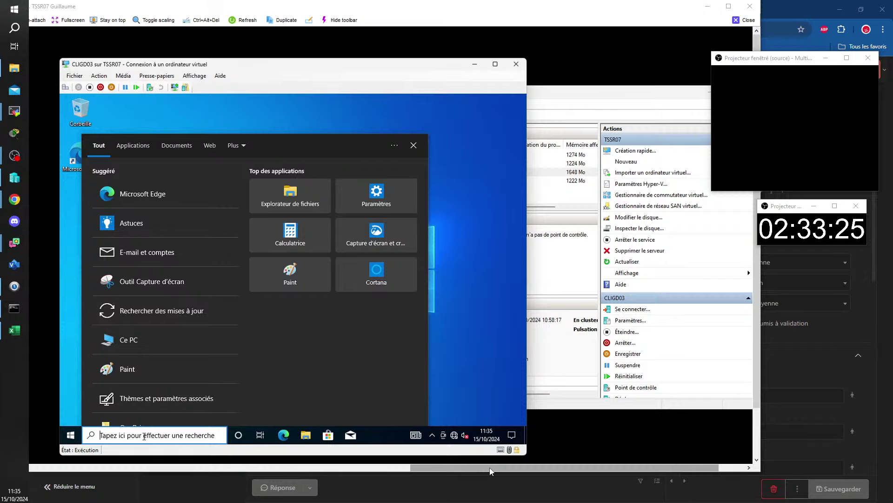
{"action": "type", "text": "expl"}
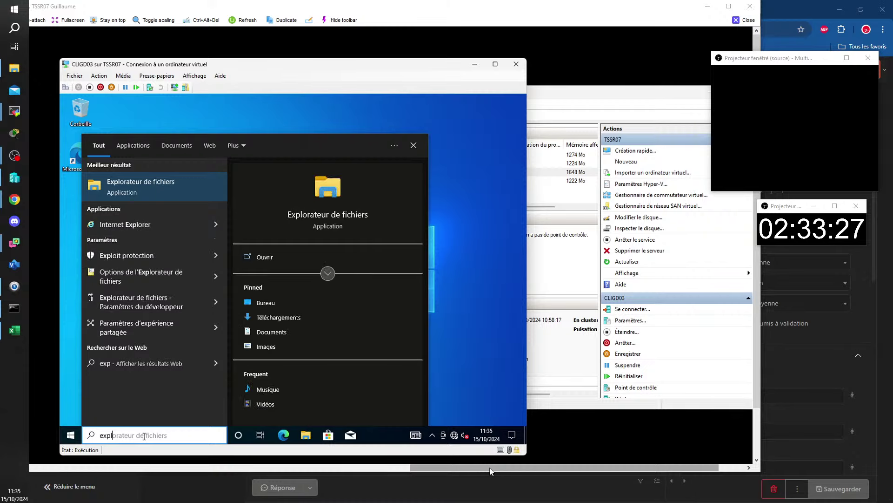
{"action": "type", "text": "orer"}
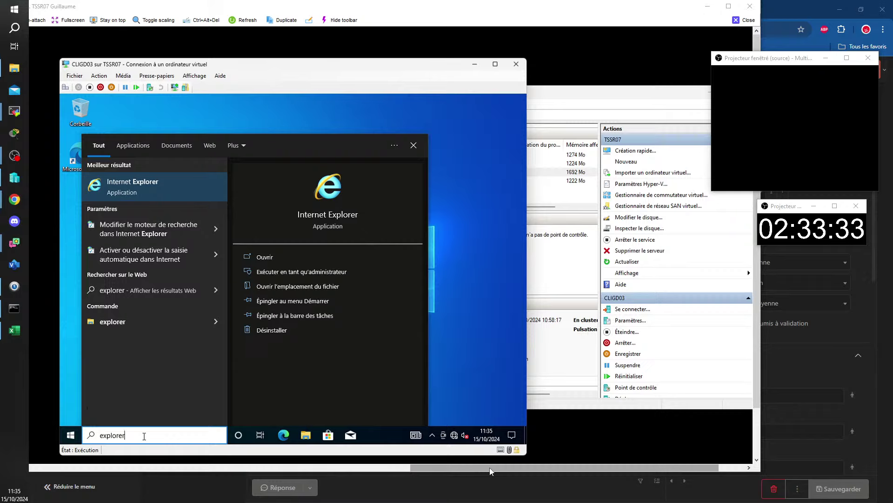
{"action": "left_click", "coordinate": [149, 188]}
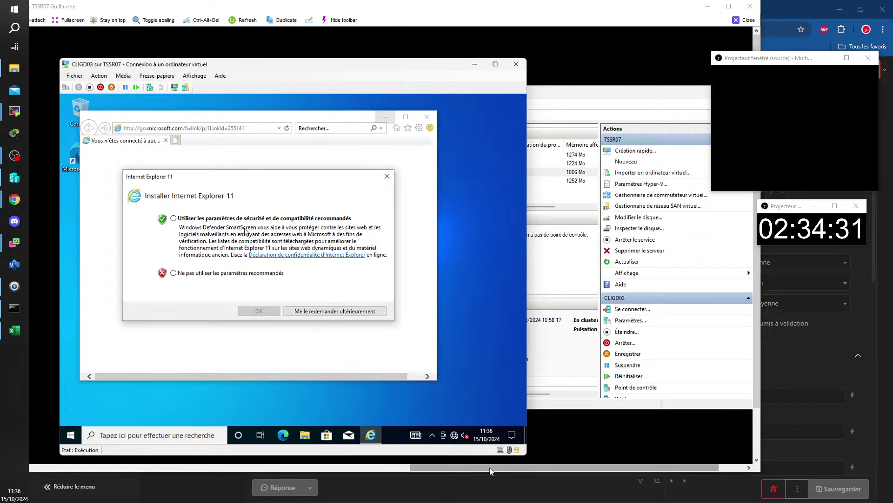
{"action": "left_click", "coordinate": [174, 219]}
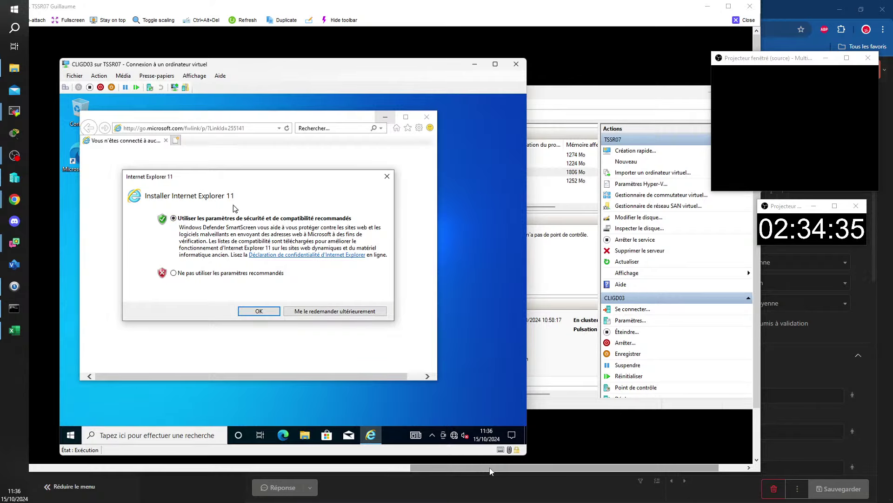
{"action": "left_click", "coordinate": [259, 311]}
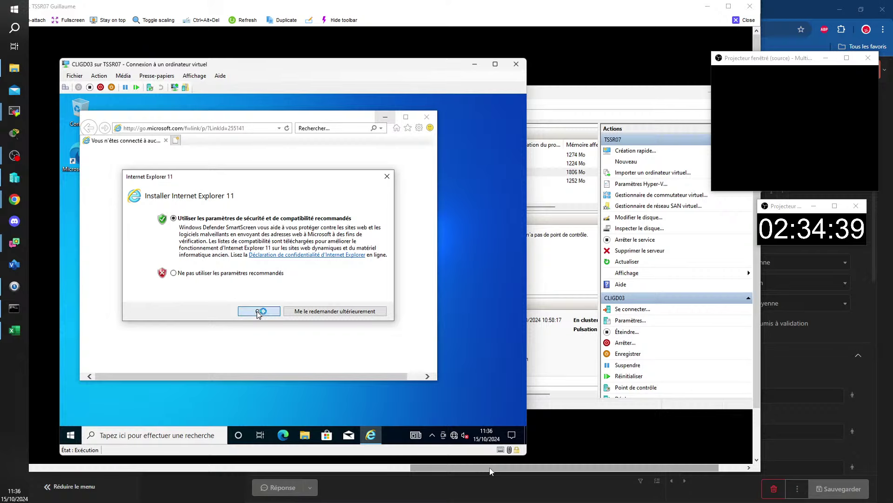
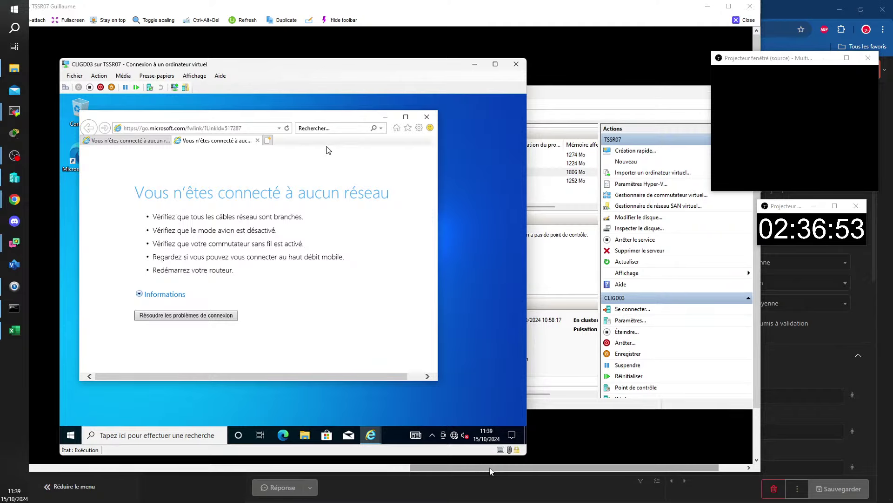
Step: Maximize Internet Explorer inside CLIGD03 and move the connection window to uncover more of Gestionnaire Hyper-V
{"action": "left_click", "coordinate": [405, 118]}
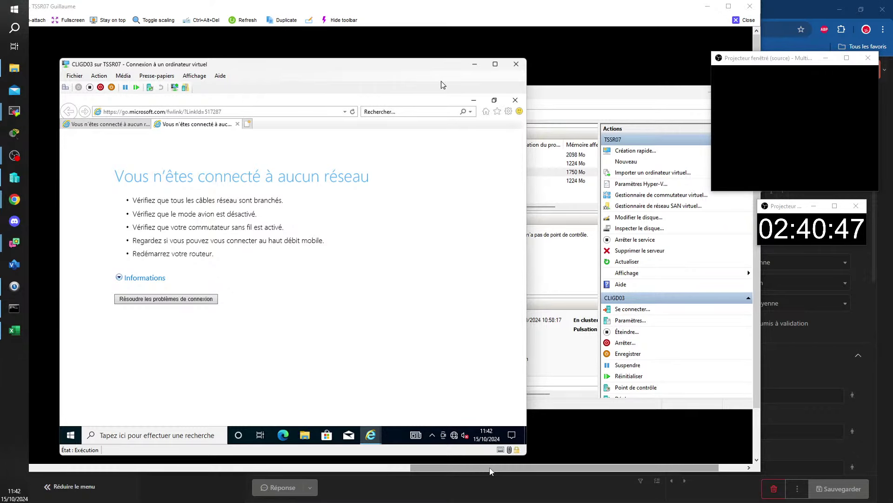
{"action": "left_click_drag", "start_coordinate": [415, 68], "coordinate": [375, 91]}
{"action": "left_click", "coordinate": [571, 100]}
{"action": "left_click", "coordinate": [310, 126]}
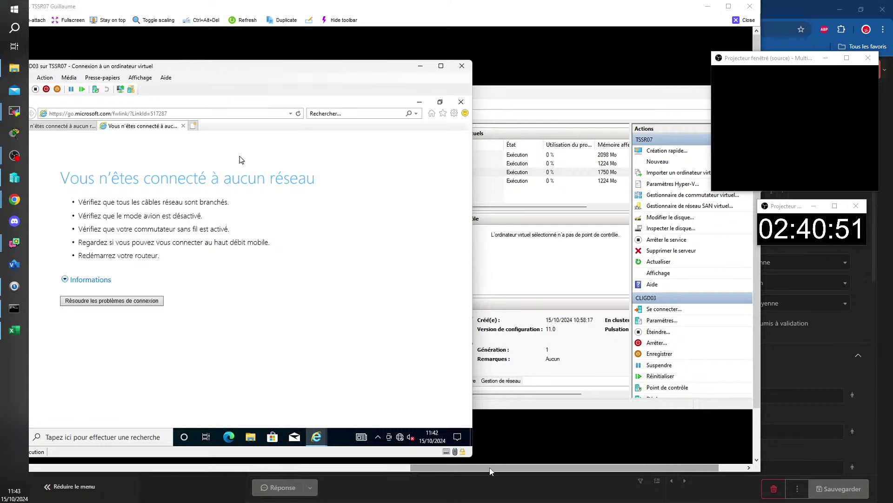
Step: Close the second Internet Explorer tab and the Microsoft Edge recommendation, shifting the CLIGD03 window to uncover the virtual machine list
{"action": "left_click", "coordinate": [183, 125]}
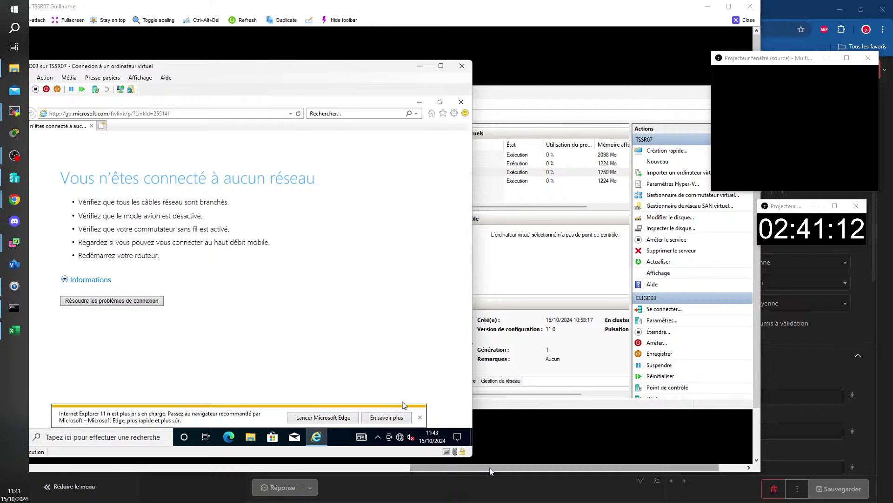
{"action": "left_click", "coordinate": [420, 418]}
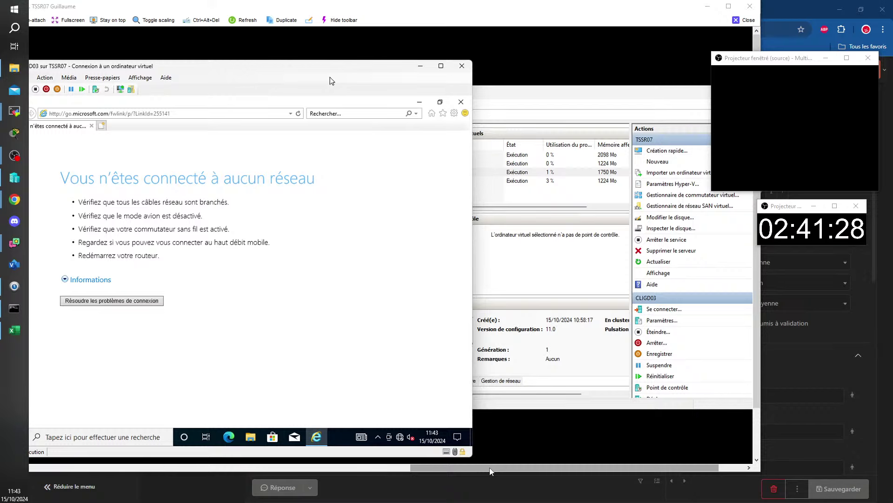
{"action": "left_click_drag", "start_coordinate": [318, 78], "coordinate": [288, 64]}
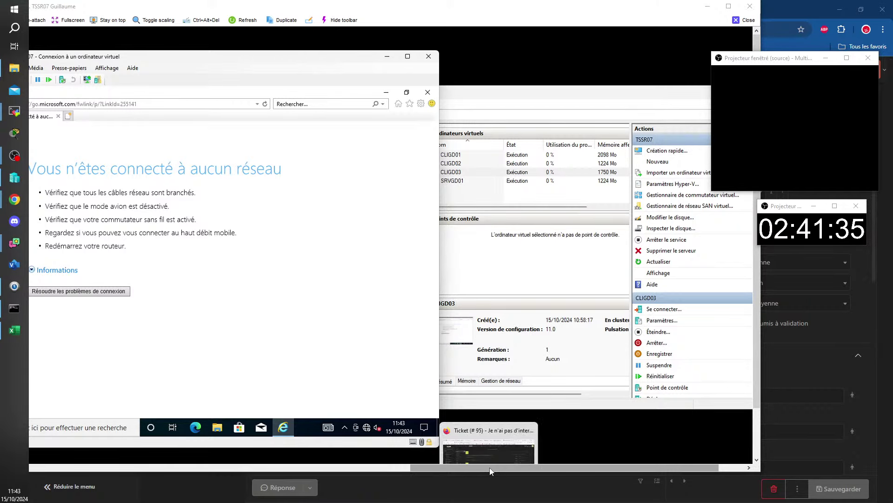
Step: Close the Edge window covering ticket 95 on TSSR07 and bring the CLIGD03 connection window back to the front
{"action": "left_click", "coordinate": [491, 471]}
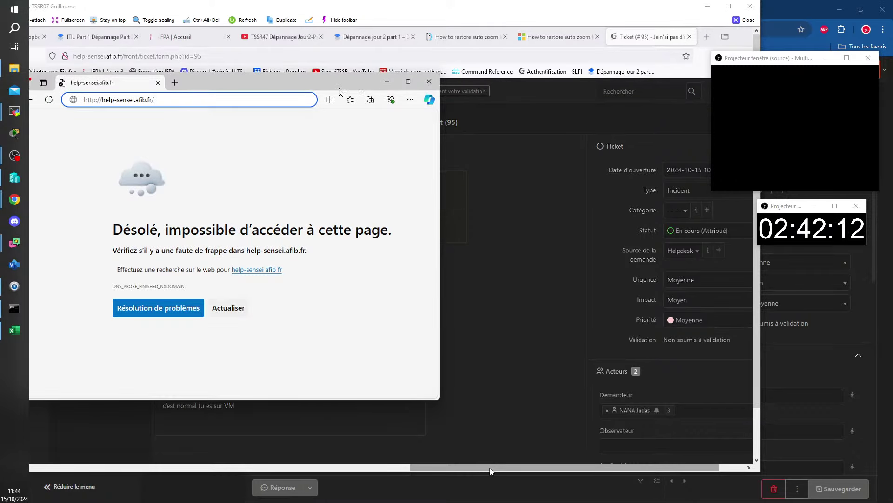
{"action": "left_click", "coordinate": [429, 82]}
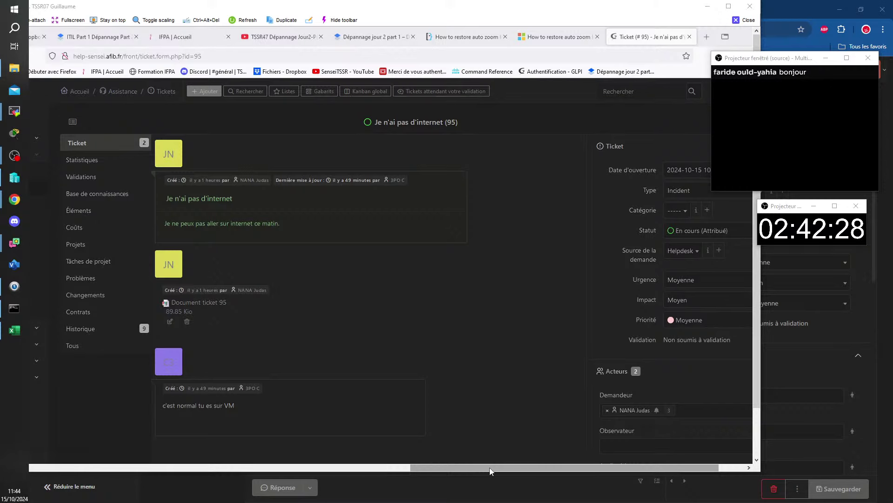
{"action": "mouse_move", "coordinate": [490, 471]}
{"action": "left_click", "coordinate": [580, 458]}
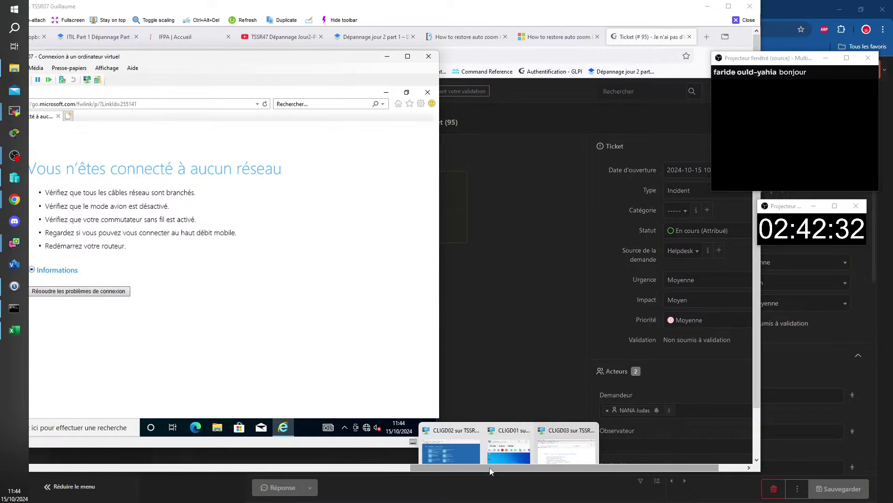
{"action": "mouse_move", "coordinate": [490, 471]}
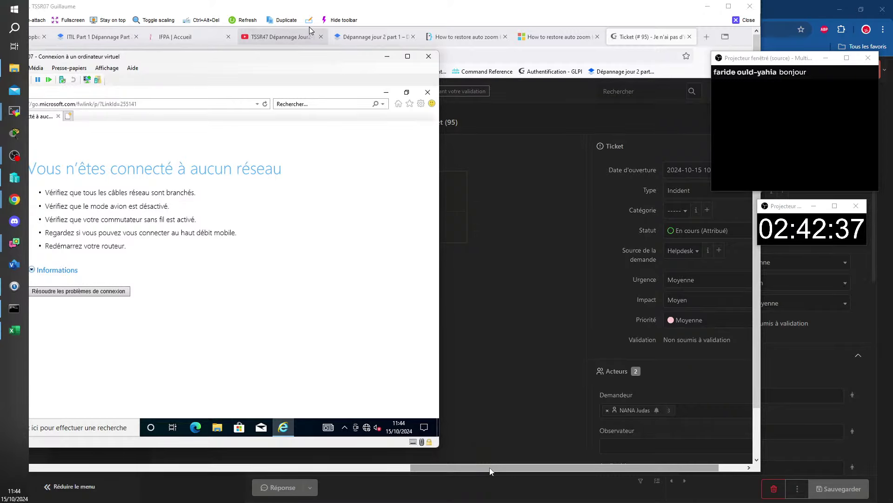
Step: Add "02" on a new line at the end of the Dropbox notes "Dépannage jour 2 part 1"
{"action": "left_click", "coordinate": [372, 37]}
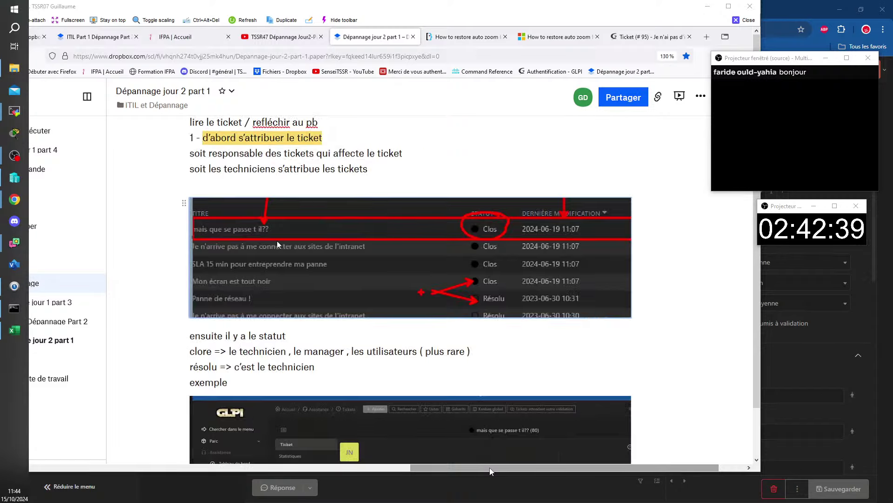
{"action": "scroll", "coordinate": [278, 244], "scroll_direction": "down", "scroll_amount": 15}
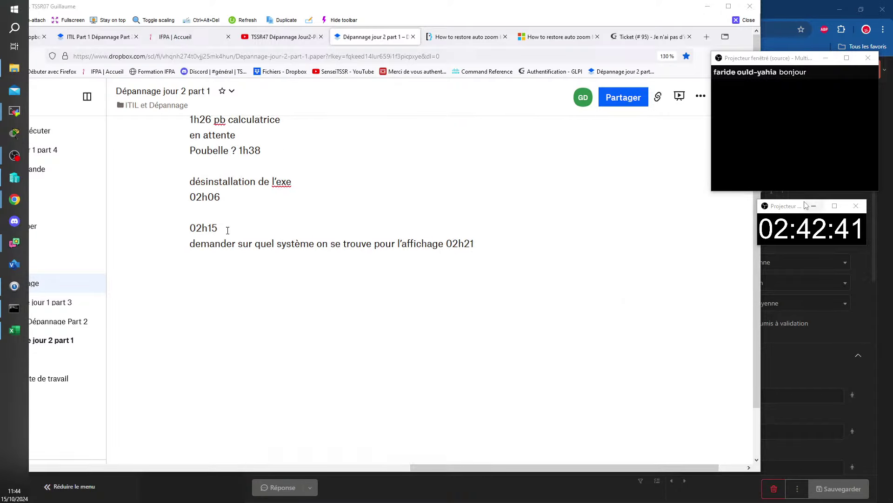
{"action": "type", "text": "02"}
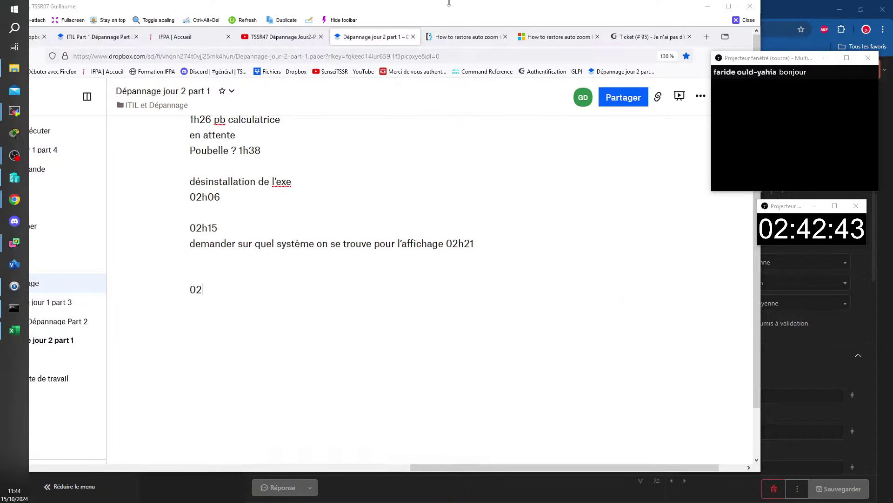
Step: Close the TSSR07 remote view and open ticket "mini VM" (99) from the GLPI ticket list
{"action": "left_click", "coordinate": [745, 20]}
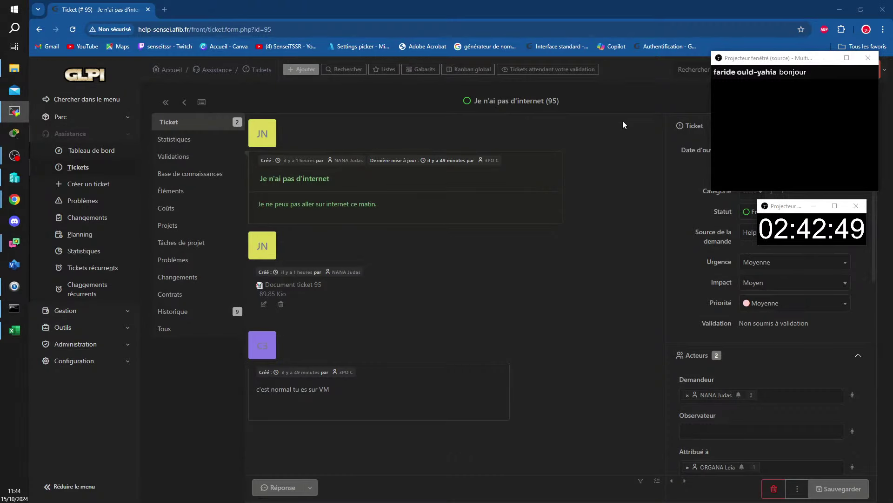
{"action": "left_click", "coordinate": [261, 70]}
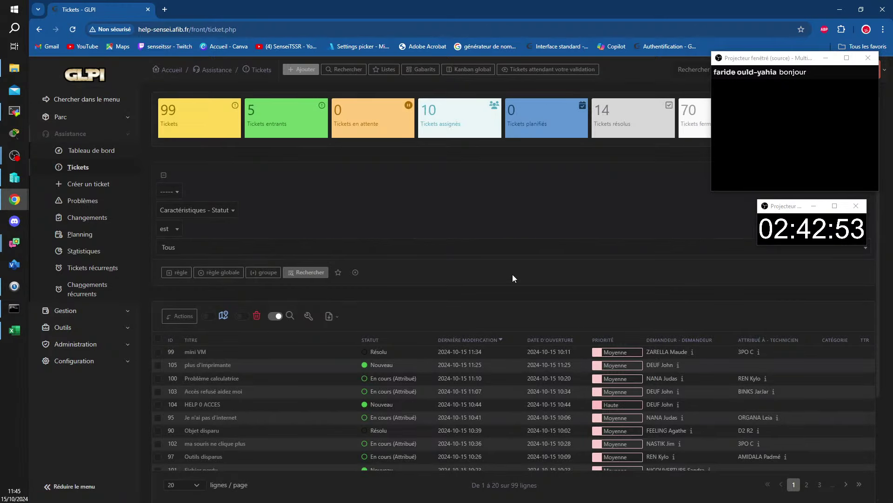
{"action": "scroll", "coordinate": [513, 280], "scroll_direction": "down", "scroll_amount": 3}
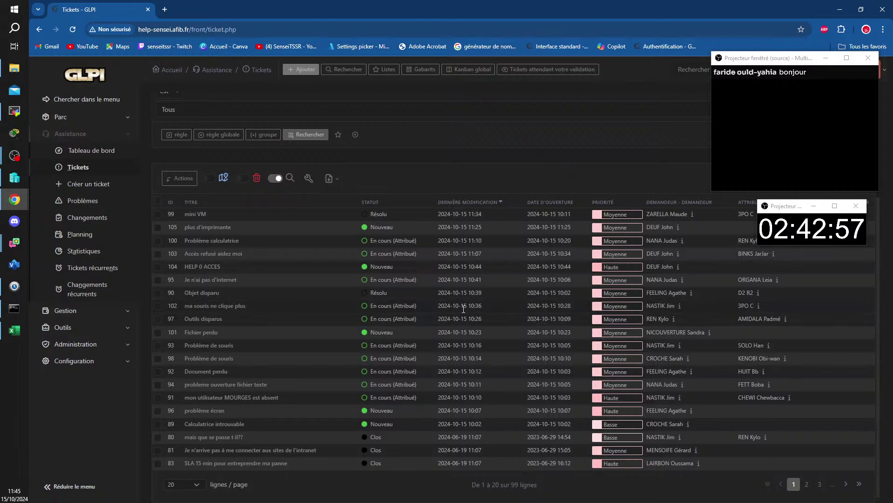
{"action": "left_click", "coordinate": [198, 216]}
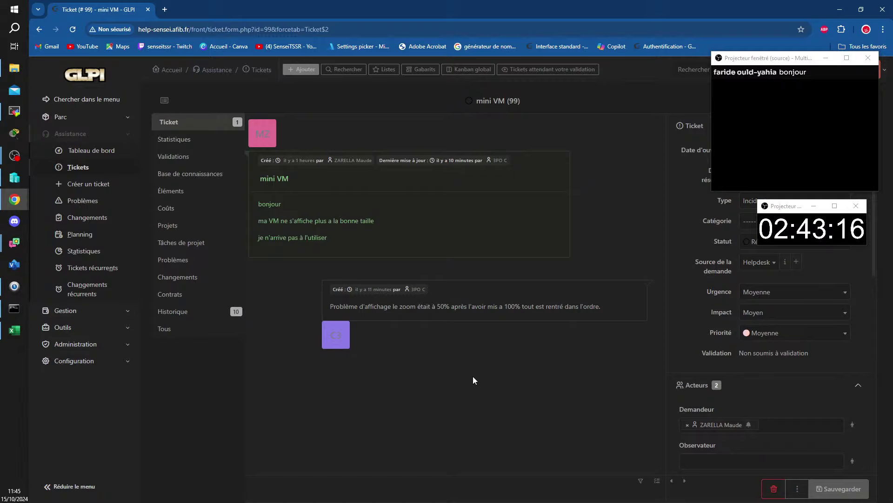
Step: Review the mini VM ticket's title, description and resolution, along with its status, actors and service levels
{"action": "scroll", "coordinate": [710, 325], "scroll_direction": "down", "scroll_amount": 3}
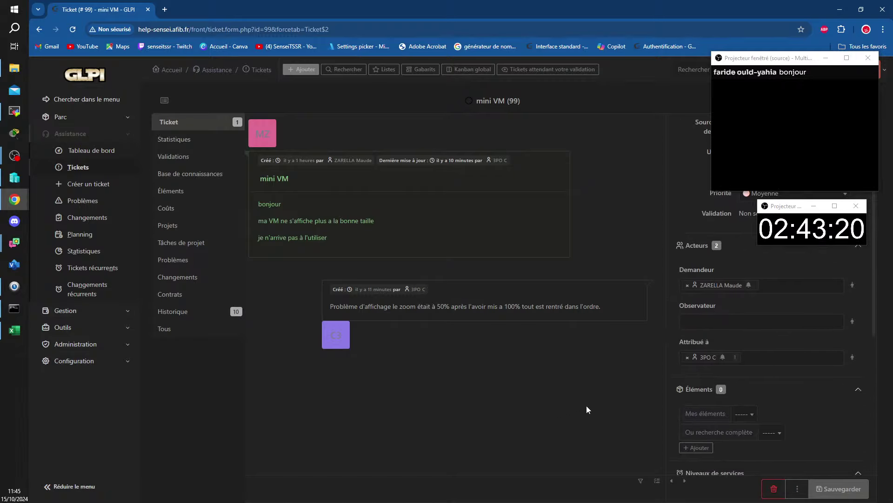
{"action": "scroll", "coordinate": [738, 332], "scroll_direction": "up", "scroll_amount": 2}
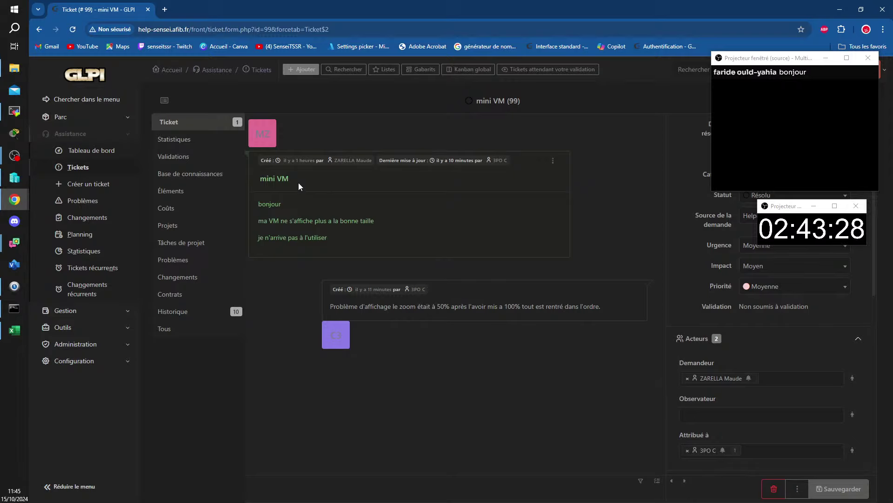
{"action": "left_click_drag", "start_coordinate": [266, 182], "coordinate": [297, 185]}
{"action": "left_click_drag", "start_coordinate": [258, 221], "coordinate": [331, 221]}
{"action": "left_click", "coordinate": [333, 221]}
{"action": "scroll", "coordinate": [847, 355], "scroll_direction": "down", "scroll_amount": 4}
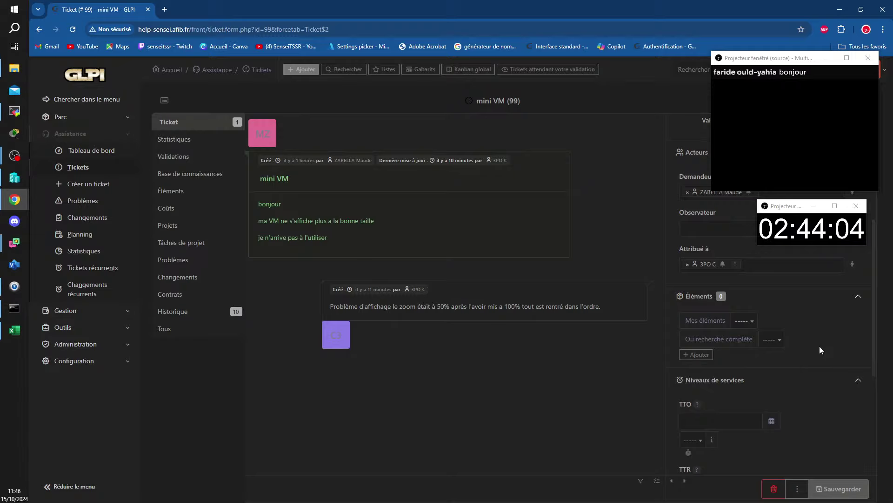
{"action": "scroll", "coordinate": [820, 347], "scroll_direction": "down", "scroll_amount": 4}
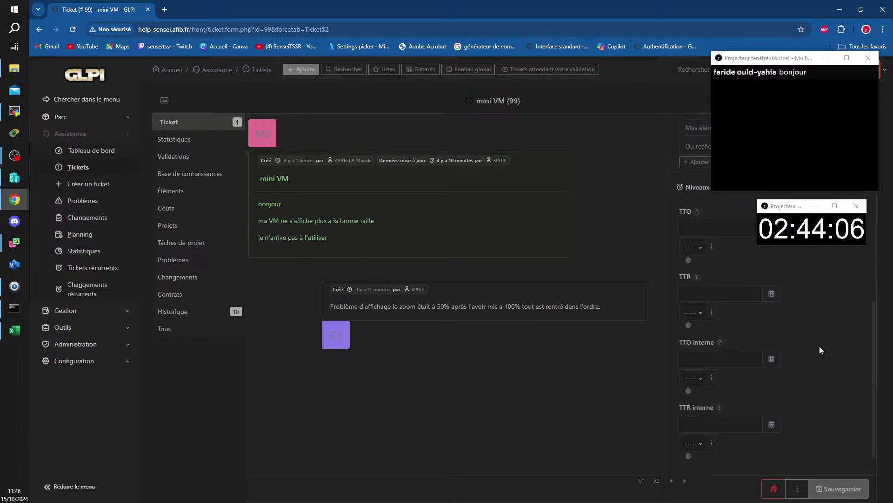
{"action": "scroll", "coordinate": [819, 345], "scroll_direction": "up", "scroll_amount": 7}
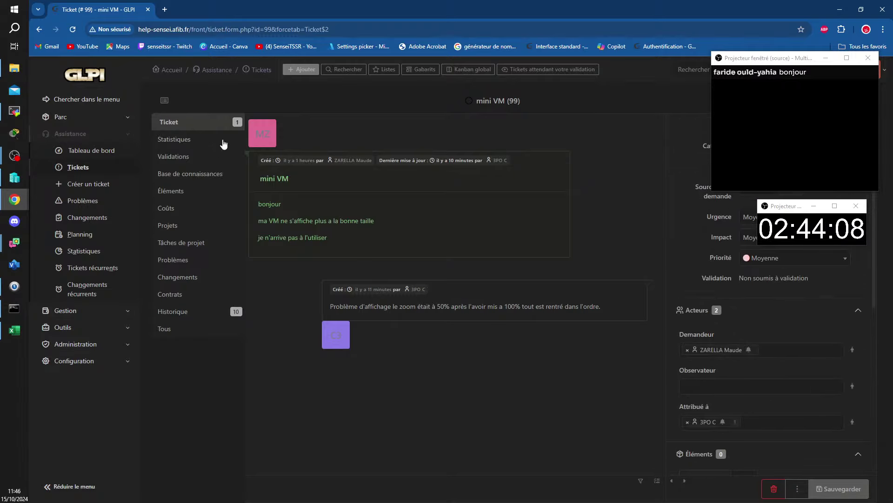
Step: Move the floating projector windows off the mini VM ticket's fields, set its status to Clos, and save it
{"action": "left_click_drag", "start_coordinate": [786, 60], "coordinate": [641, 92]}
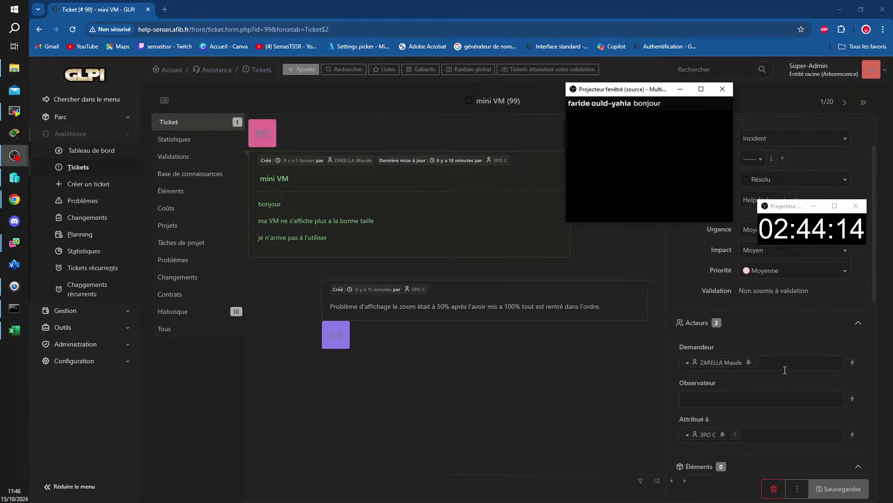
{"action": "scroll", "coordinate": [786, 363], "scroll_direction": "up", "scroll_amount": 3}
{"action": "left_click_drag", "start_coordinate": [796, 210], "coordinate": [625, 218]}
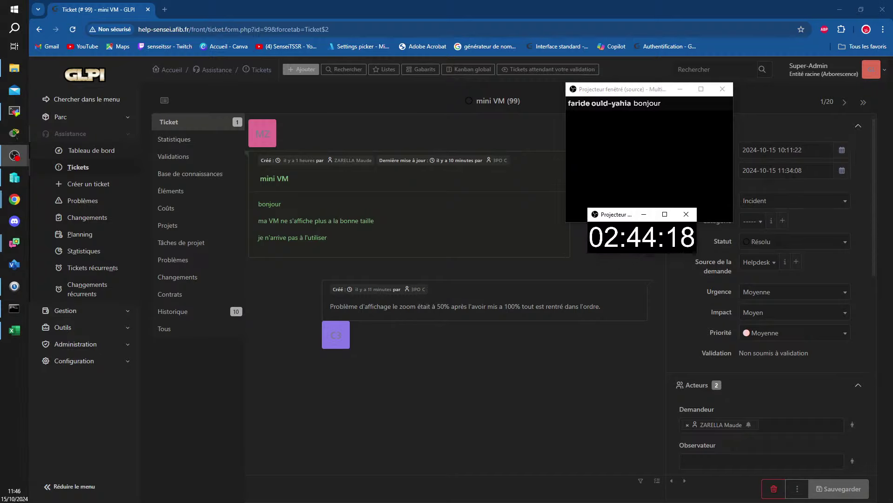
{"action": "left_click", "coordinate": [846, 242]}
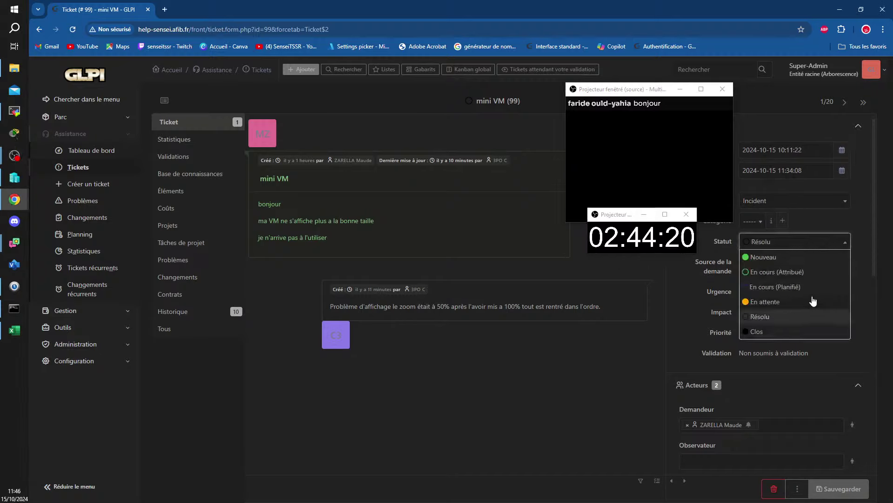
{"action": "left_click", "coordinate": [752, 331]}
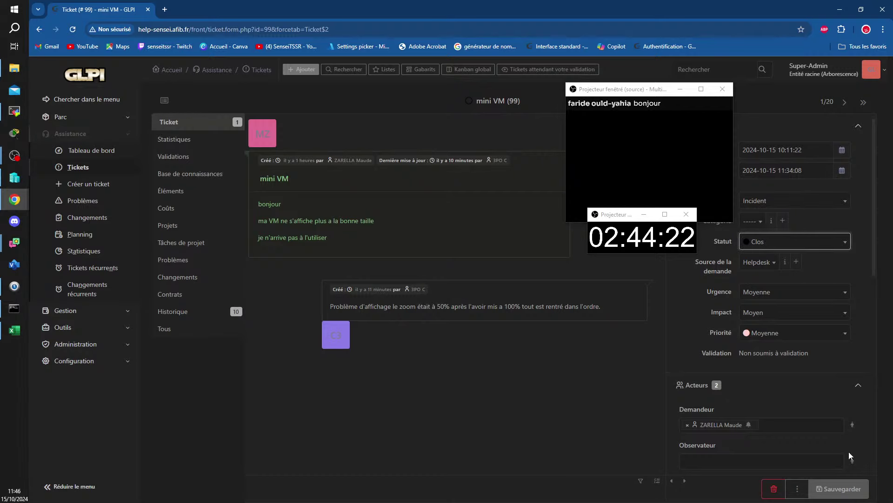
{"action": "left_click", "coordinate": [835, 489]}
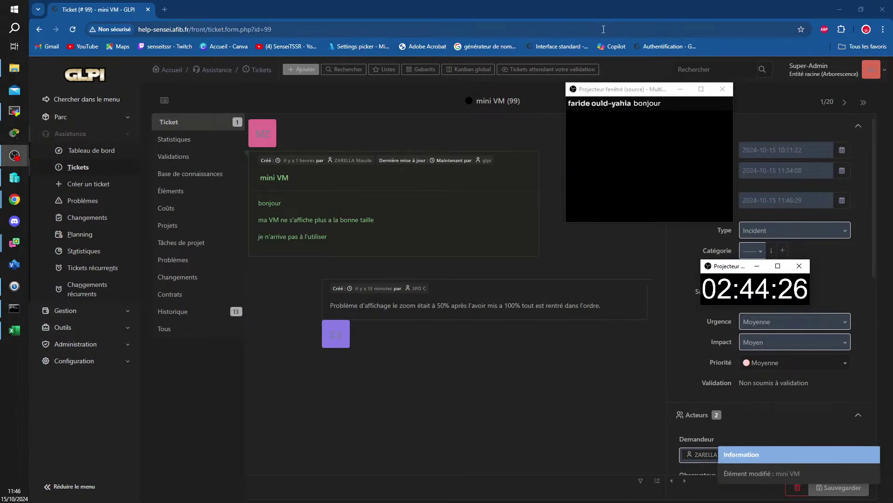
Step: Shift the floating chat window aside and open ticket "ma souris ne clique plus" (102) from the ticket list
{"action": "left_click_drag", "start_coordinate": [627, 93], "coordinate": [760, 146]}
{"action": "left_click", "coordinate": [258, 70]}
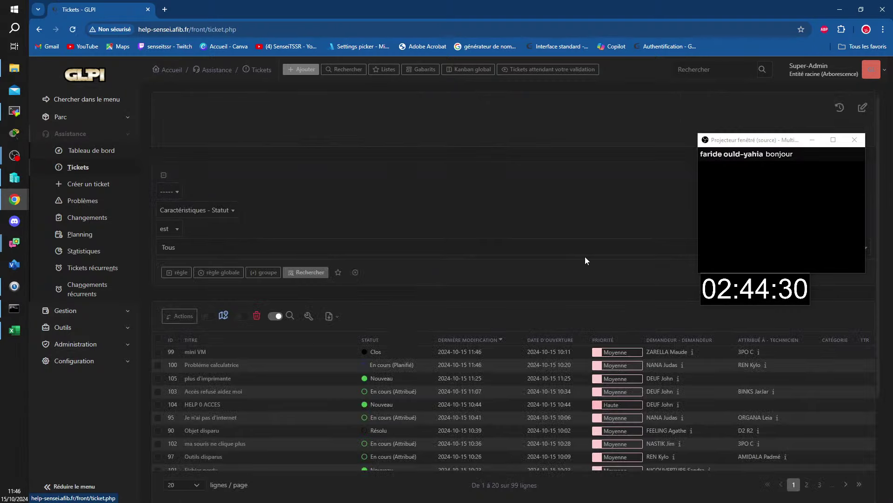
{"action": "scroll", "coordinate": [427, 312], "scroll_direction": "down", "scroll_amount": 2}
{"action": "scroll", "coordinate": [689, 272], "scroll_direction": "up", "scroll_amount": 1}
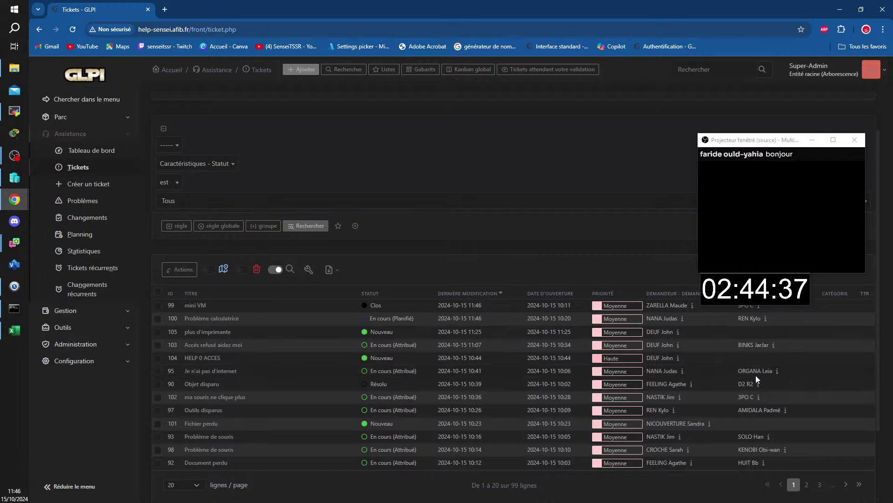
{"action": "mouse_move", "coordinate": [757, 389]}
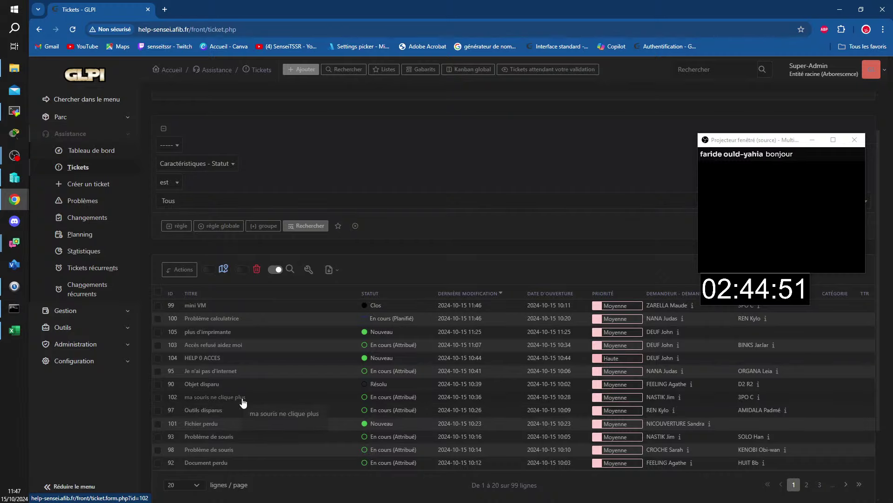
{"action": "left_click", "coordinate": [228, 397]}
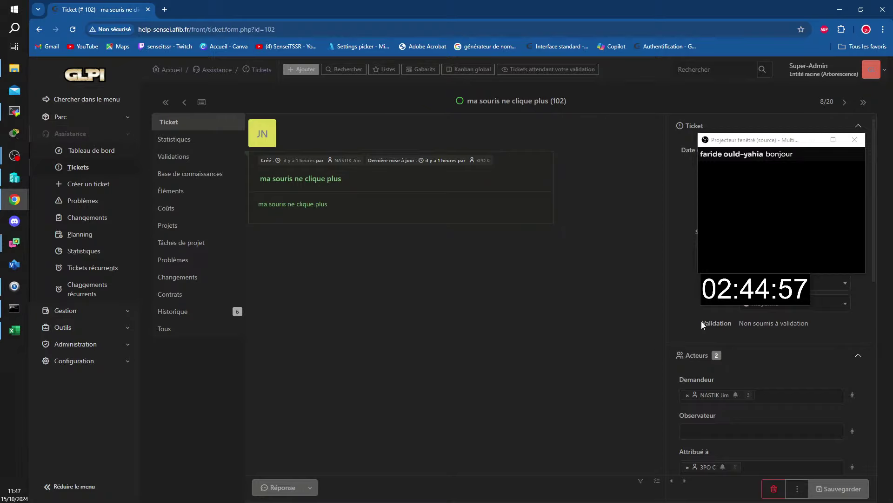
Step: Check the technician assigned to ticket 102 and remove that technician from Attribué à
{"action": "scroll", "coordinate": [800, 384], "scroll_direction": "down", "scroll_amount": 2}
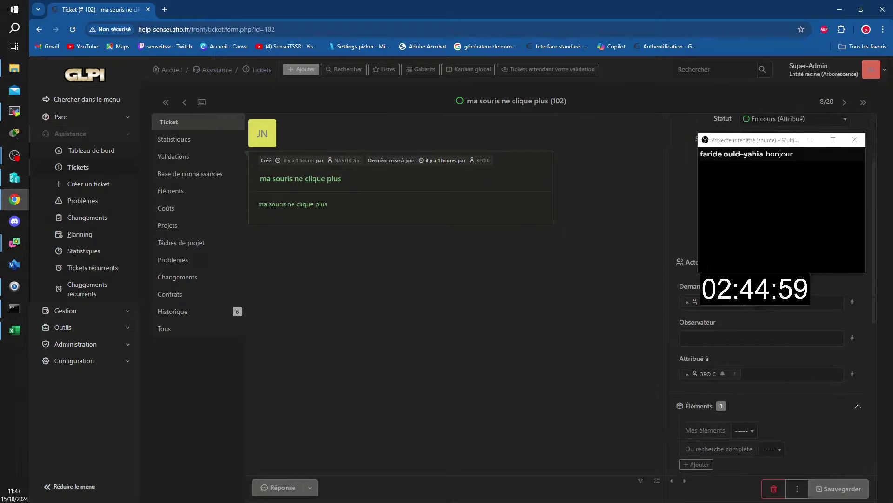
{"action": "left_click", "coordinate": [15, 330]}
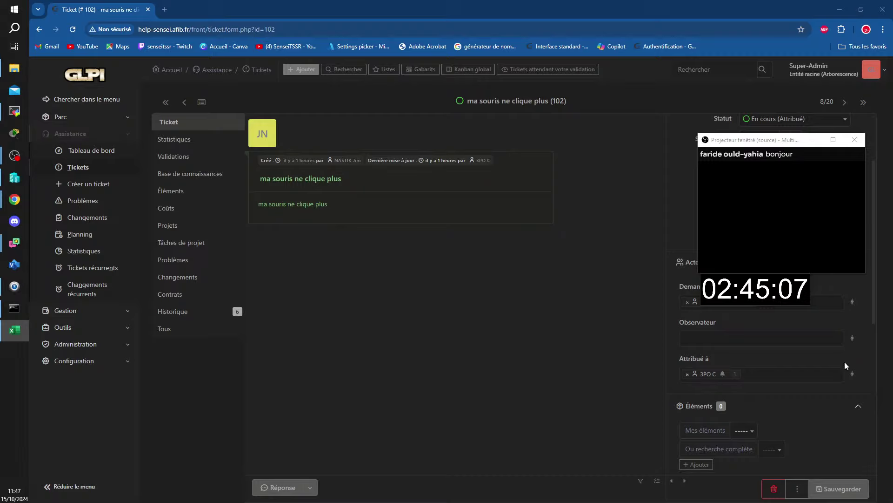
{"action": "mouse_move", "coordinate": [707, 374]}
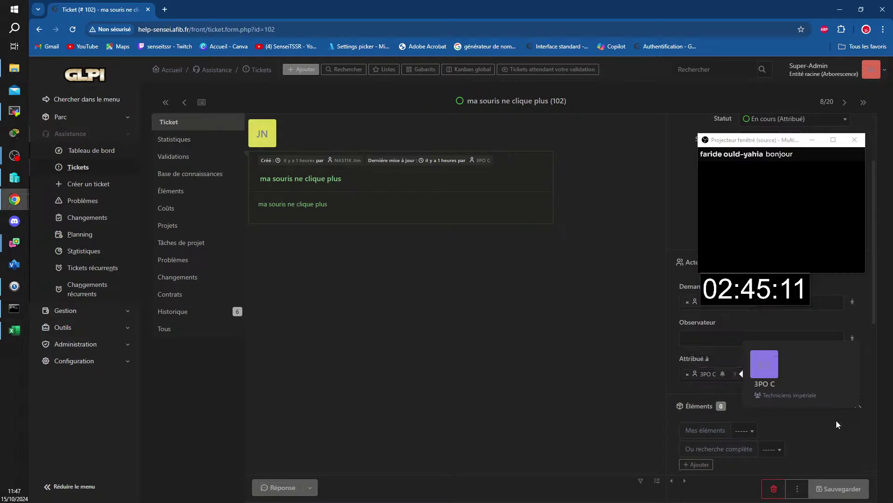
{"action": "left_click", "coordinate": [838, 375]}
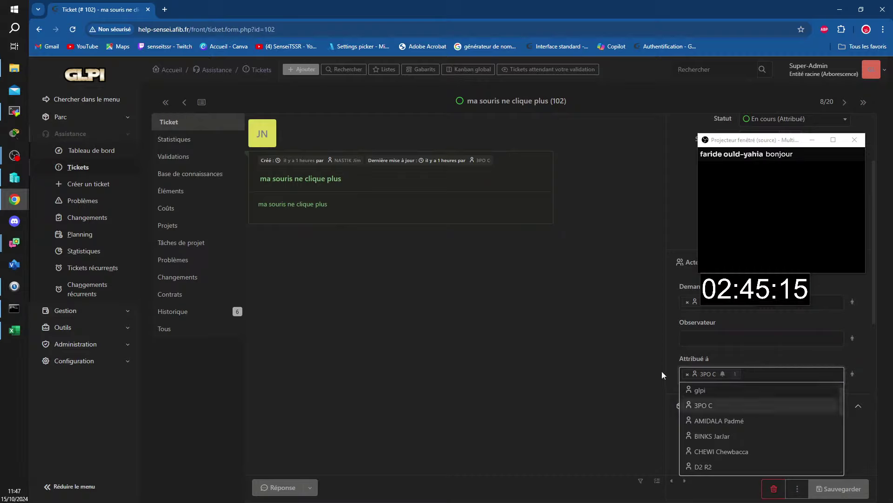
{"action": "left_click", "coordinate": [688, 374]}
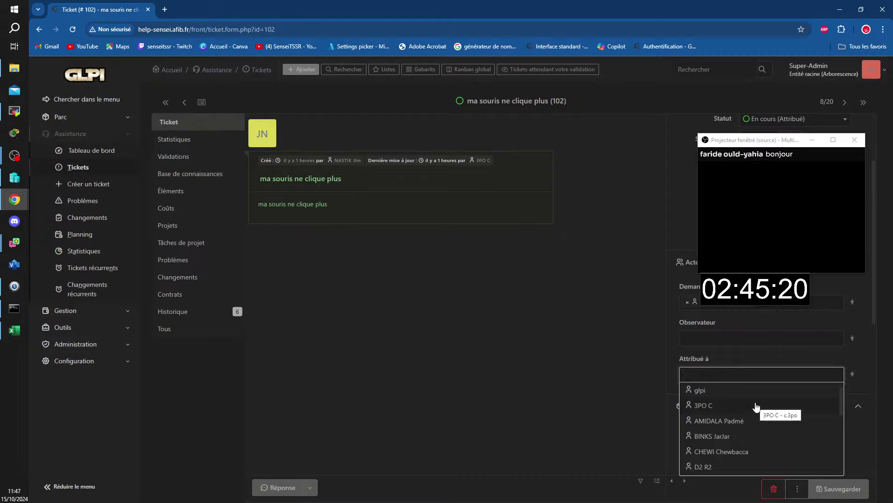
Step: Look through the available technicians and assign FETT Boba to ticket 102
{"action": "scroll", "coordinate": [747, 425], "scroll_direction": "down", "scroll_amount": 5}
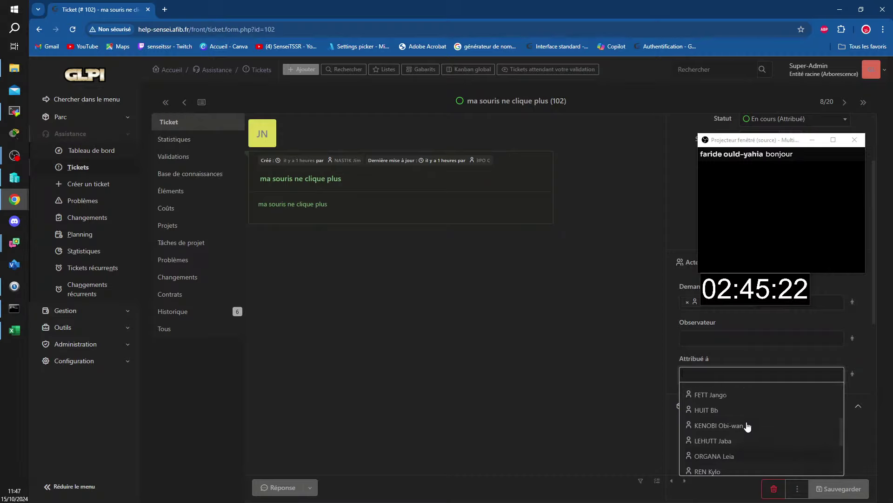
{"action": "scroll", "coordinate": [747, 427], "scroll_direction": "up", "scroll_amount": 5}
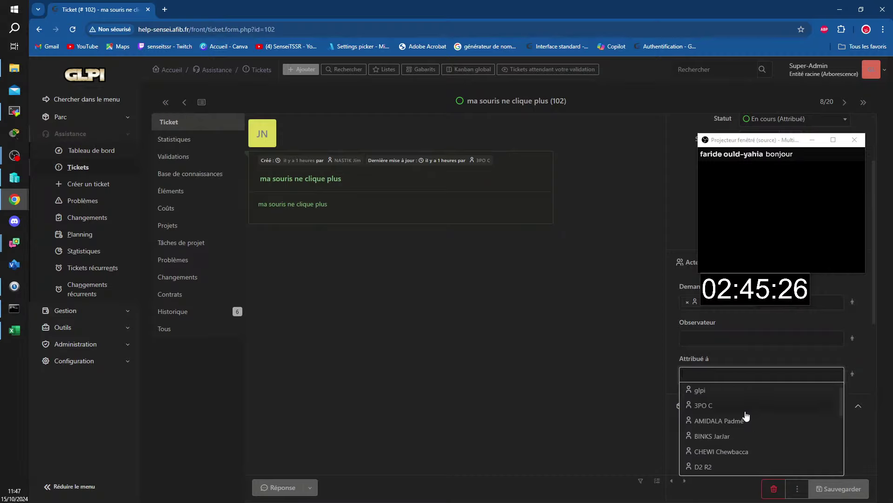
{"action": "scroll", "coordinate": [746, 407], "scroll_direction": "down", "scroll_amount": 2}
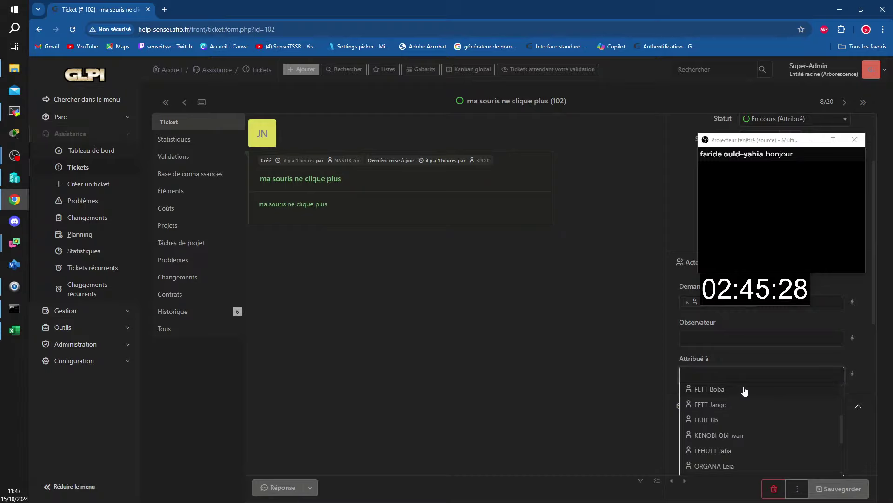
{"action": "scroll", "coordinate": [735, 428], "scroll_direction": "down", "scroll_amount": 1}
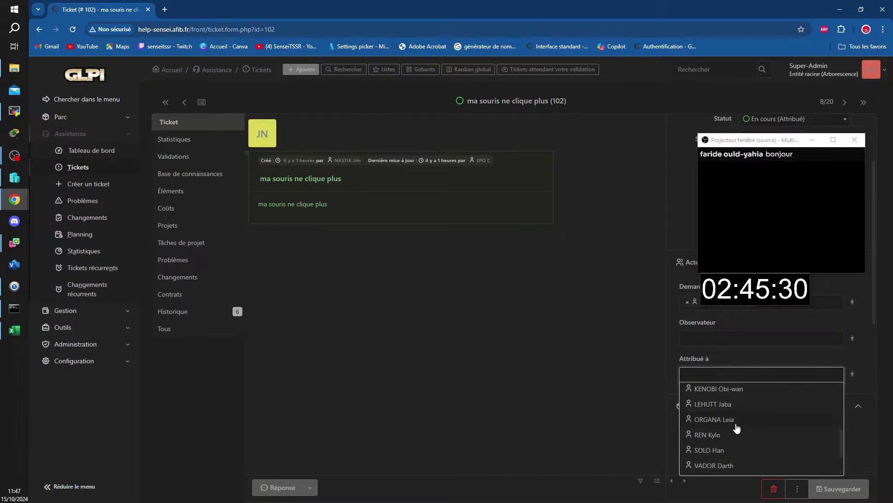
{"action": "scroll", "coordinate": [739, 425], "scroll_direction": "down", "scroll_amount": 2}
{"action": "scroll", "coordinate": [740, 423], "scroll_direction": "up", "scroll_amount": 4}
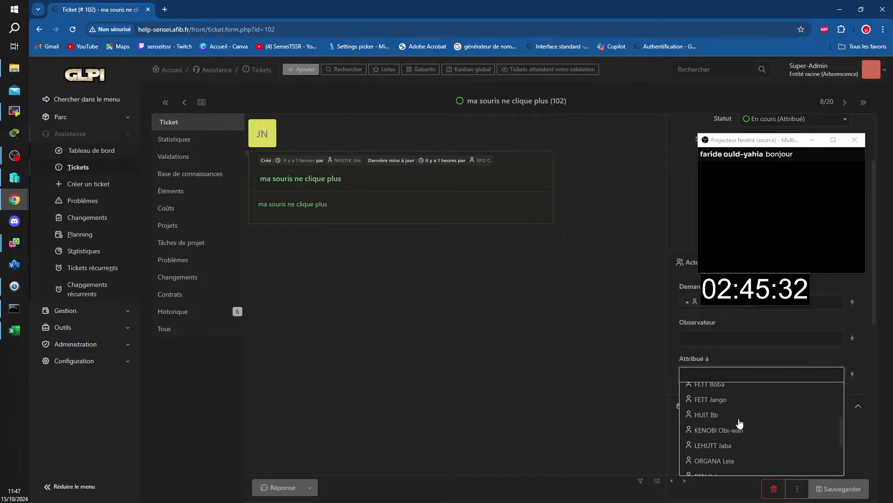
{"action": "scroll", "coordinate": [739, 423], "scroll_direction": "up", "scroll_amount": 2}
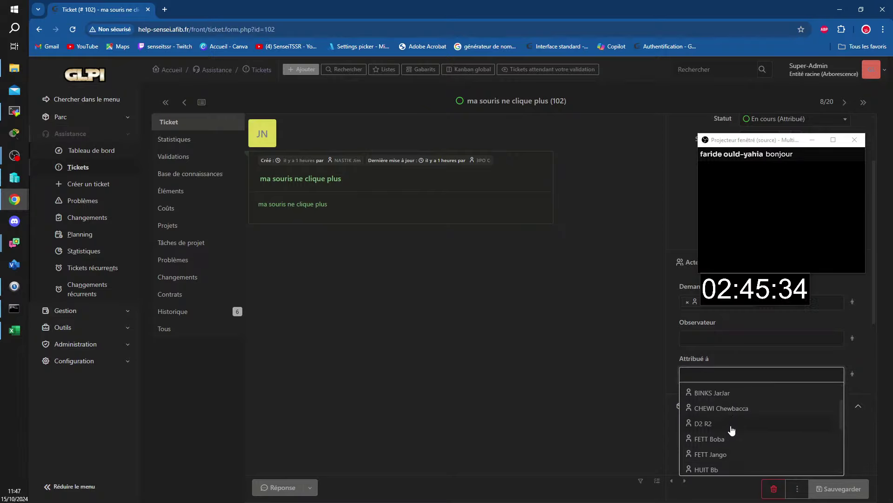
{"action": "scroll", "coordinate": [727, 421], "scroll_direction": "up", "scroll_amount": 2}
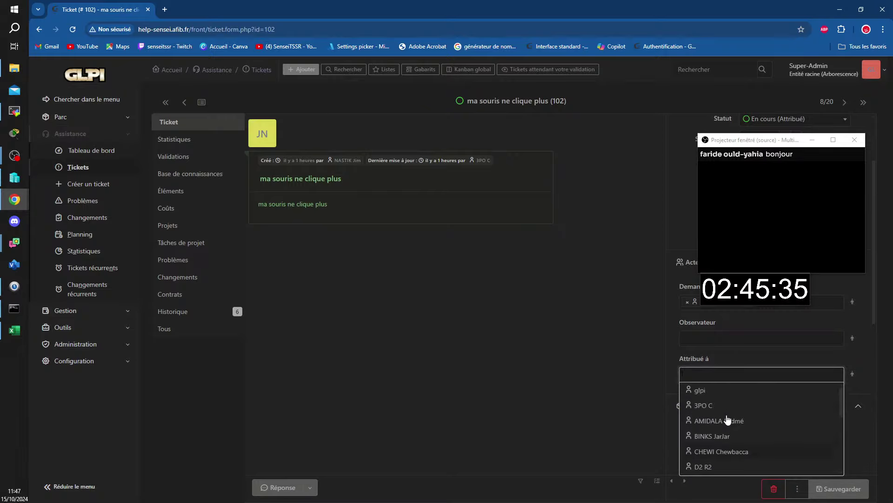
{"action": "scroll", "coordinate": [736, 426], "scroll_direction": "down", "scroll_amount": 2}
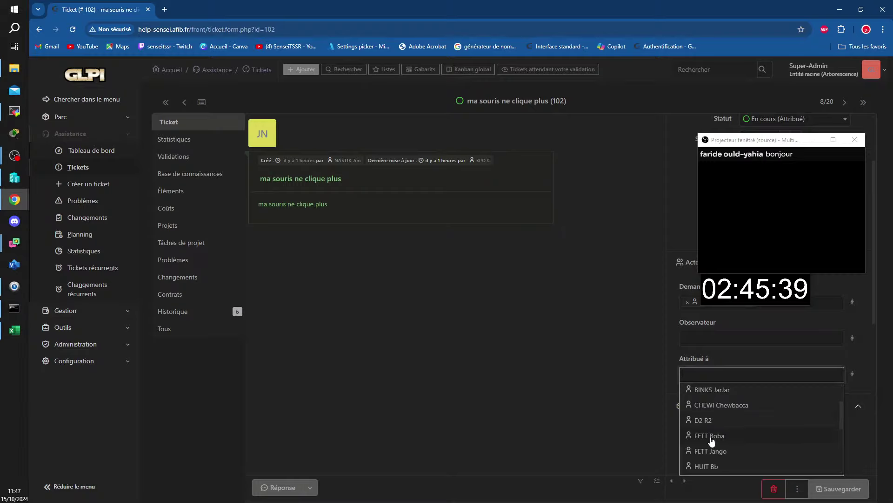
{"action": "left_click", "coordinate": [710, 437]}
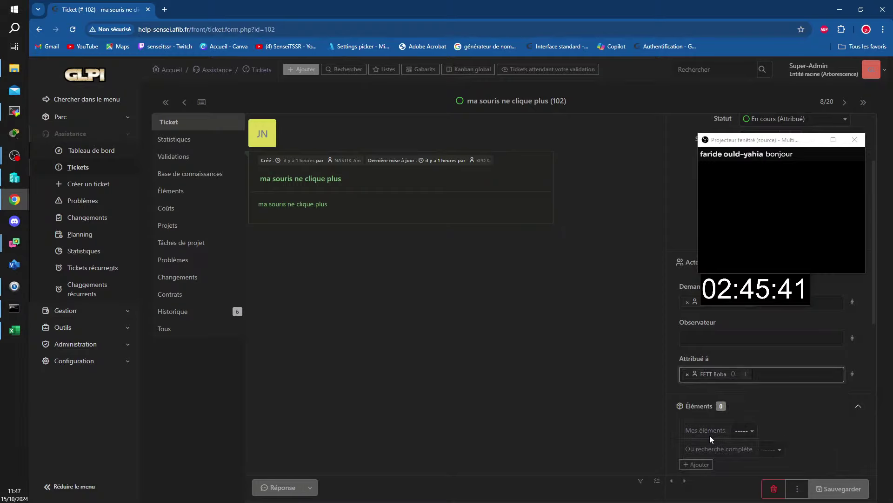
Step: Save the new technician assignment on ticket "ma souris ne clique plus" (102)
{"action": "left_click", "coordinate": [842, 488]}
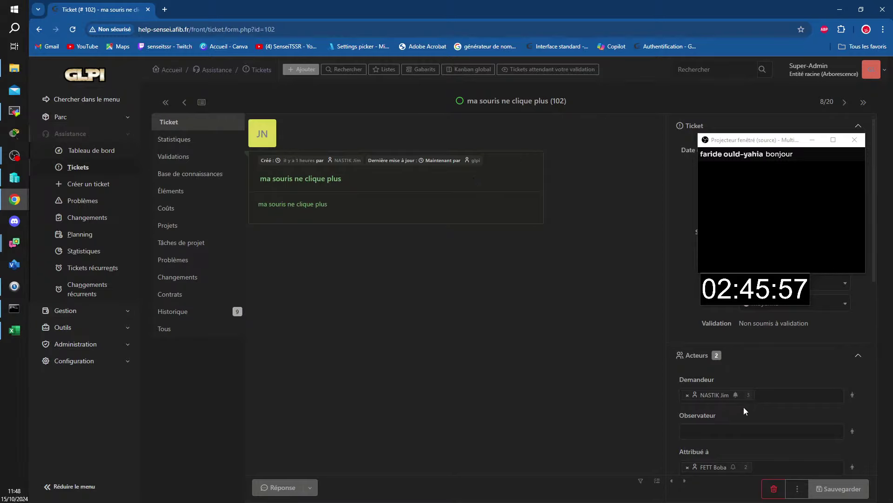
{"action": "scroll", "coordinate": [679, 409], "scroll_direction": "down", "scroll_amount": 2}
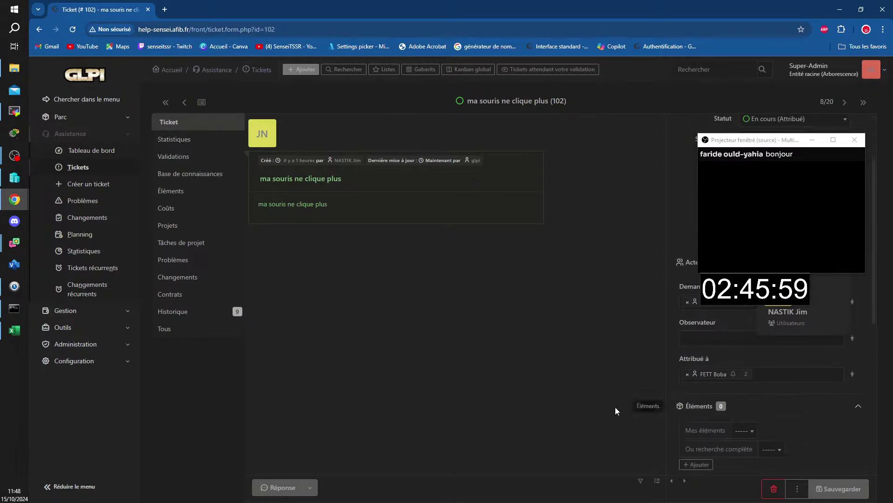
{"action": "left_click", "coordinate": [687, 374]}
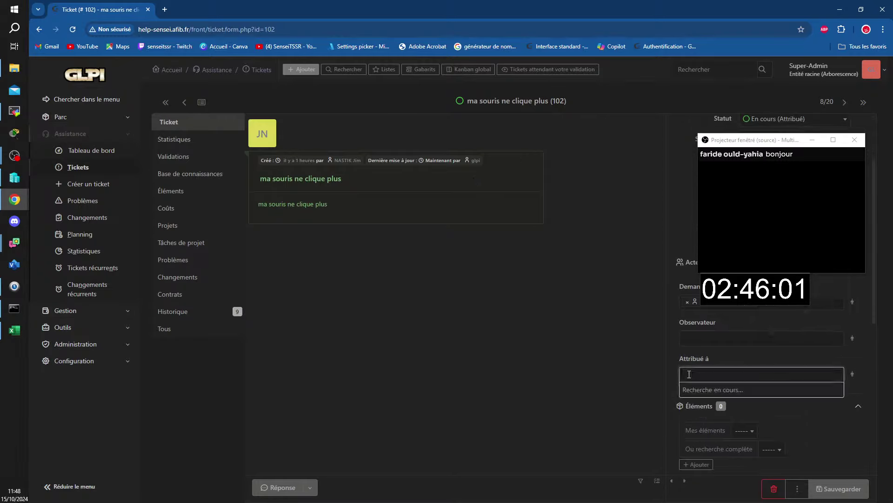
{"action": "left_click", "coordinate": [791, 375]}
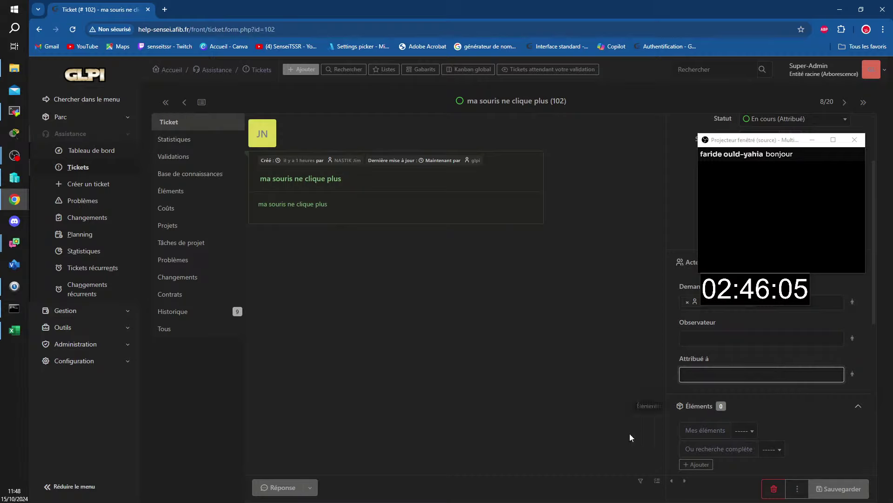
{"action": "left_click", "coordinate": [475, 380]}
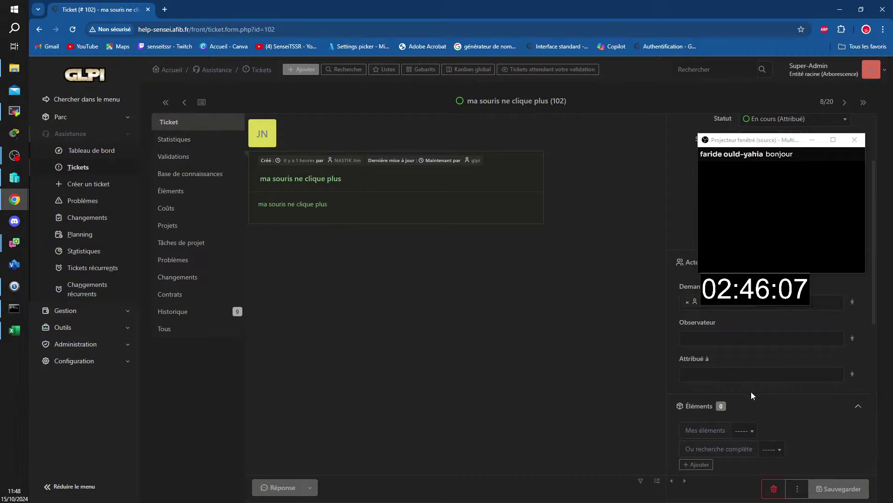
{"action": "left_click", "coordinate": [184, 102]}
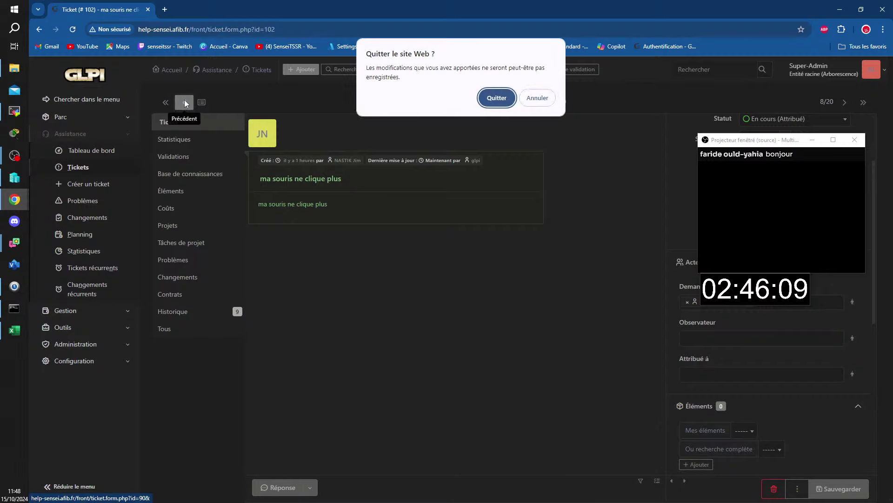
{"action": "left_click", "coordinate": [537, 98]}
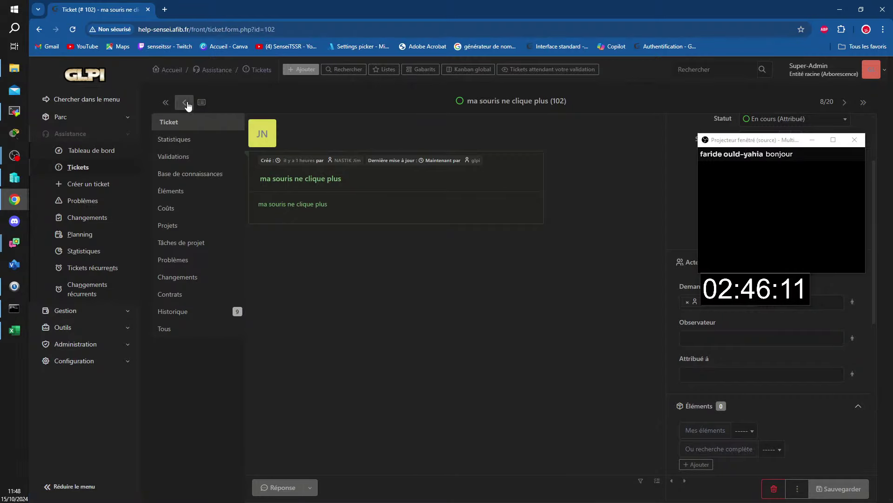
Step: Return to the ticket list, discarding unsaved changes on ticket 102, and open ticket "Outils disparus" (97)
{"action": "left_click", "coordinate": [257, 75]}
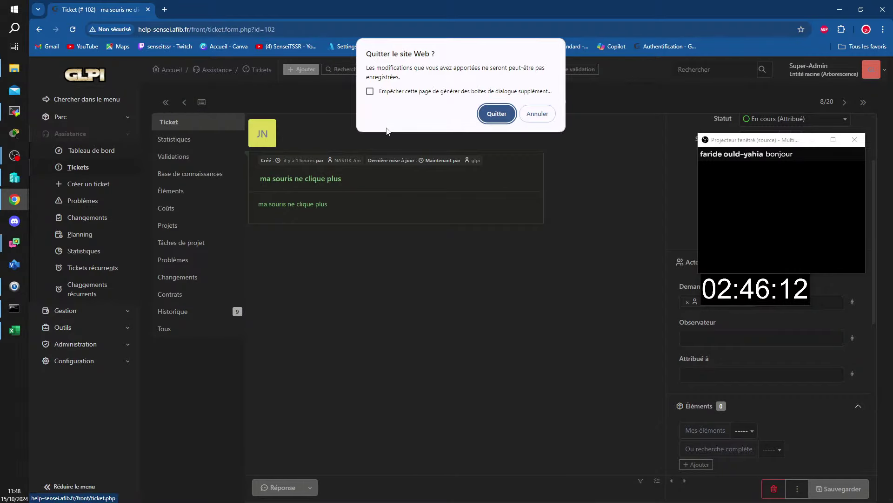
{"action": "left_click", "coordinate": [496, 117]}
{"action": "scroll", "coordinate": [483, 355], "scroll_direction": "down", "scroll_amount": 2}
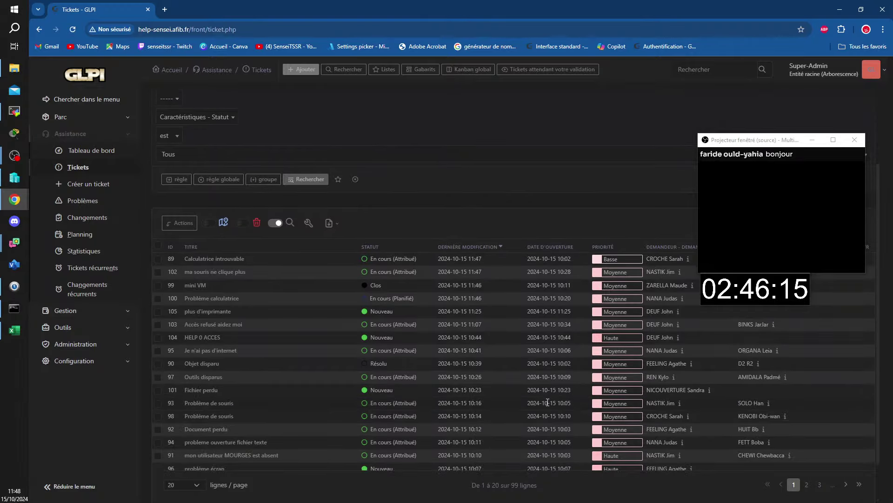
{"action": "scroll", "coordinate": [777, 370], "scroll_direction": "down", "scroll_amount": 1}
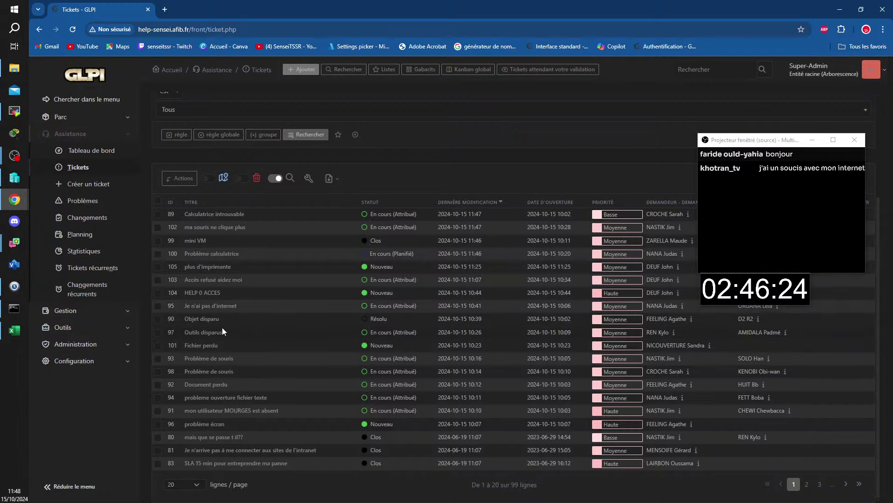
{"action": "mouse_move", "coordinate": [208, 336]}
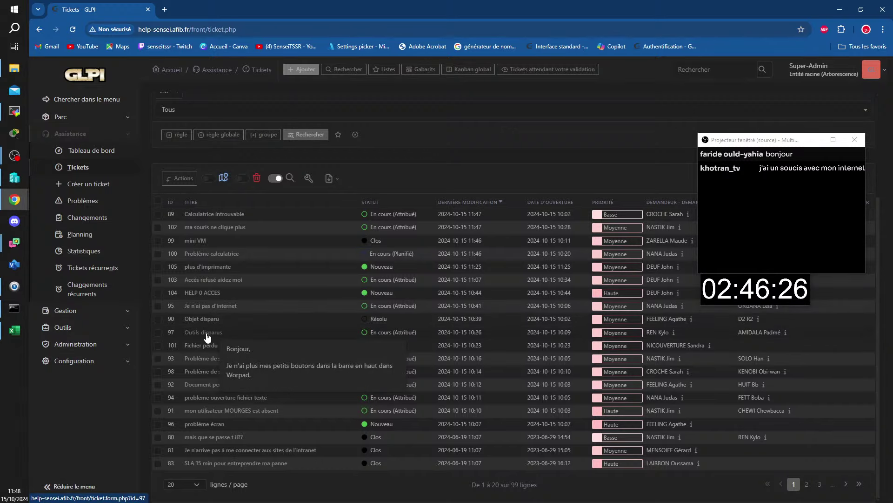
{"action": "left_click", "coordinate": [208, 336]}
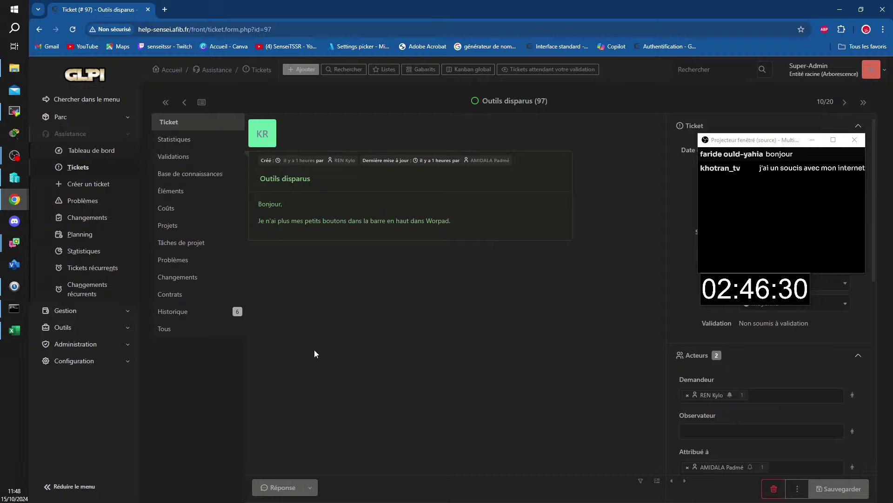
Step: Check which technician is assigned to ticket "Outils disparus" (97) under Attribué à
{"action": "scroll", "coordinate": [828, 423], "scroll_direction": "down", "scroll_amount": 2}
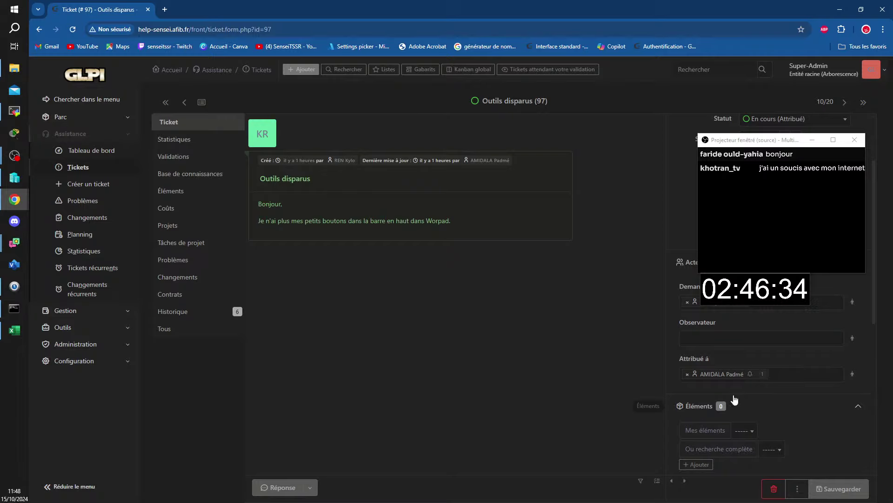
{"action": "mouse_move", "coordinate": [736, 375]}
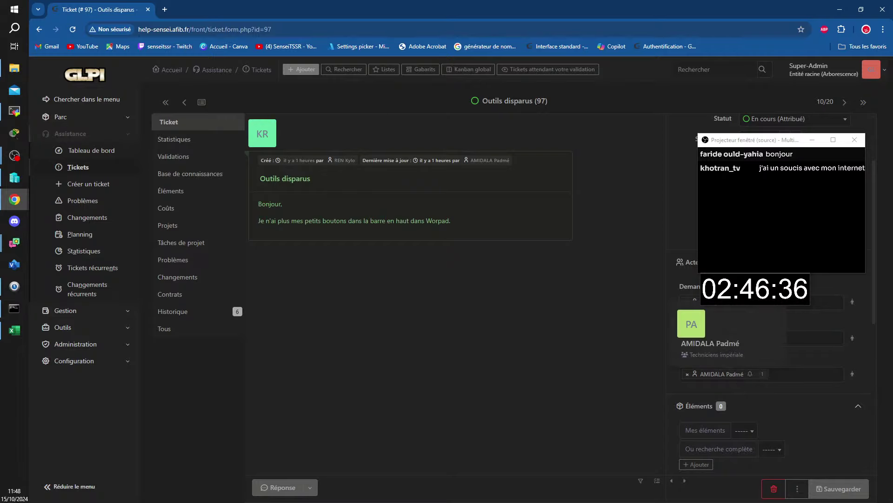
{"action": "left_click", "coordinate": [15, 330]}
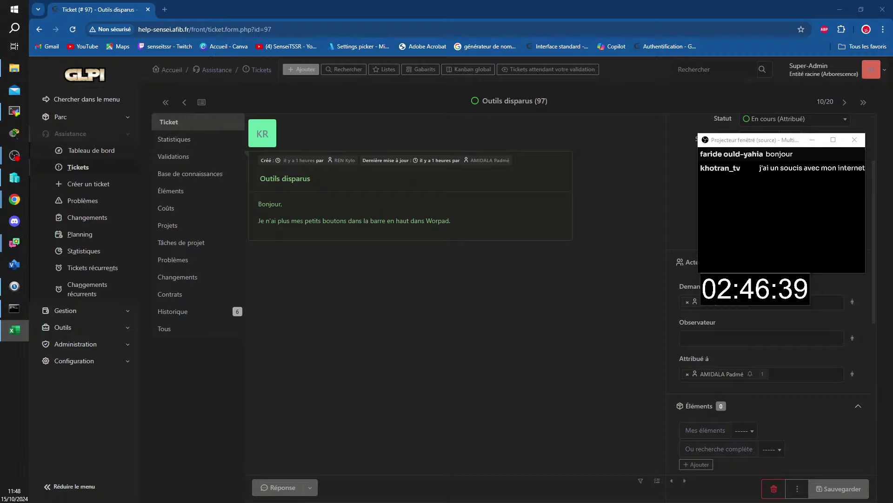
{"action": "left_click", "coordinate": [565, 355]}
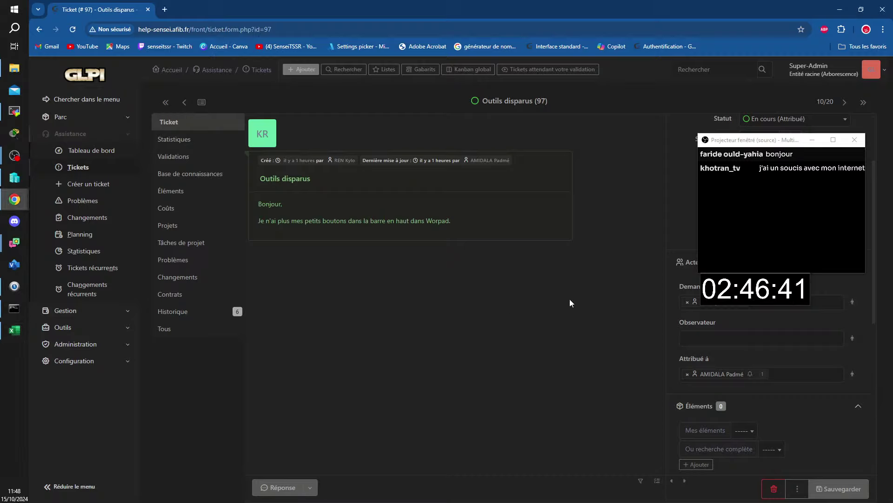
{"action": "key", "text": "alt+Tab"}
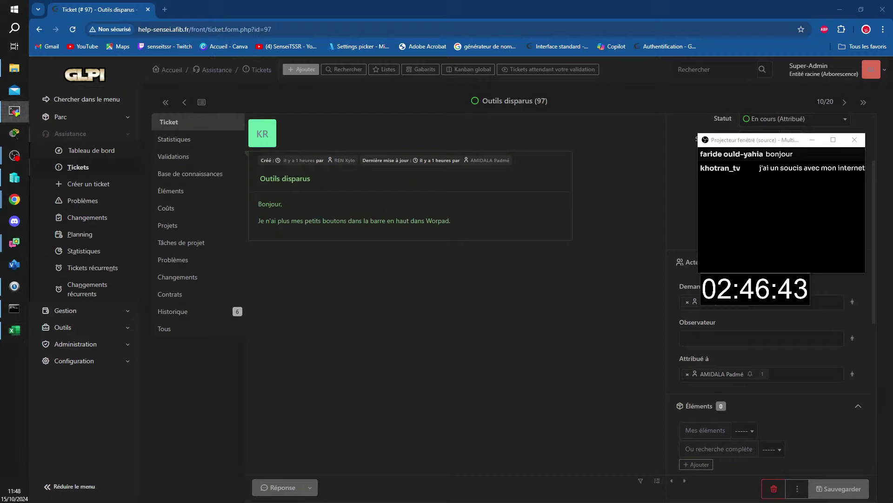
{"action": "left_click", "coordinate": [563, 331]}
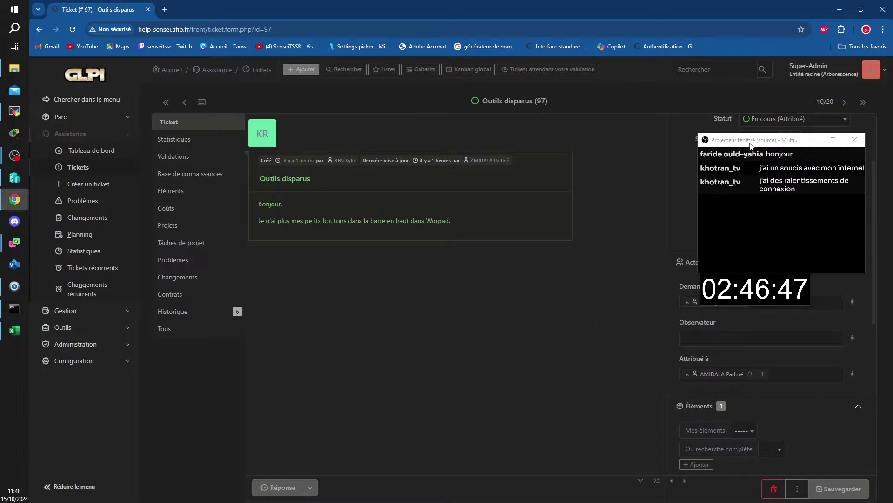
Step: Move the floating chat and timer projector windows upward, clear of the Acteurs fields of ticket 97
{"action": "left_click_drag", "start_coordinate": [750, 145], "coordinate": [749, 116]}
{"action": "left_click_drag", "start_coordinate": [744, 270], "coordinate": [769, 245]}
{"action": "left_click", "coordinate": [763, 216]}
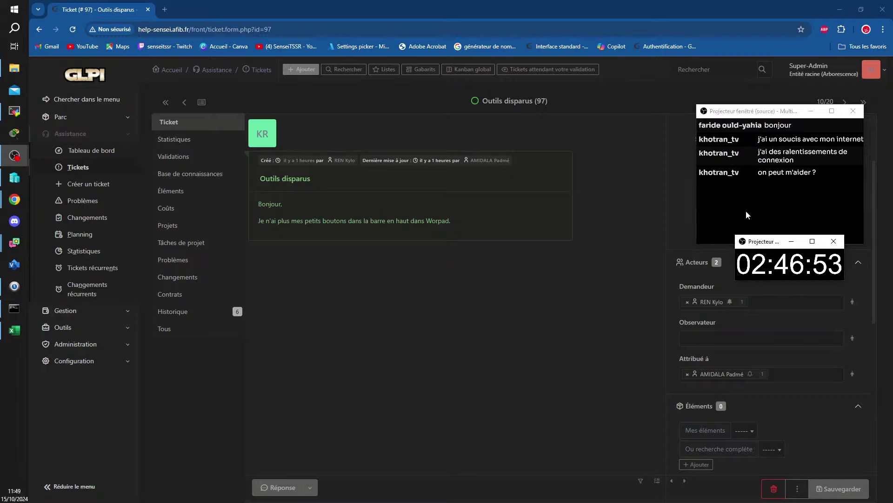
{"action": "left_click", "coordinate": [748, 215]}
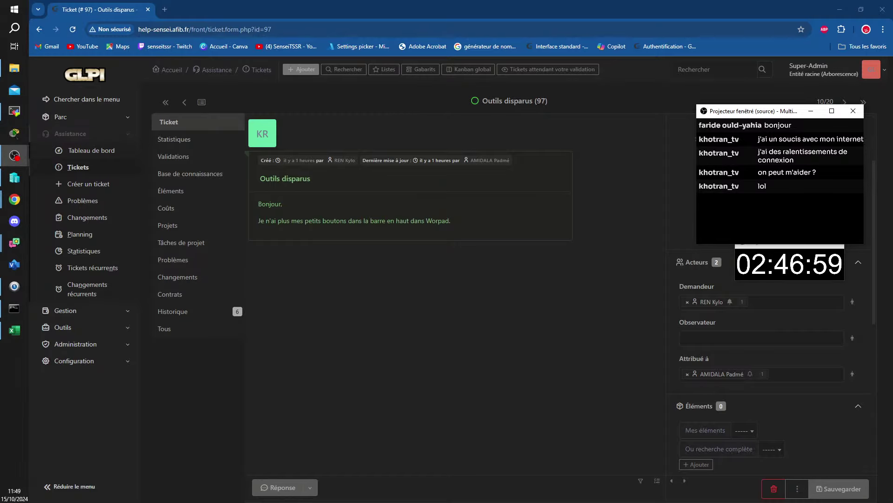
Step: Switch to the TSSR09 remote desktop session showing the CLIPB01 virtual machine and maximize its window
{"action": "left_click", "coordinate": [14, 111]}
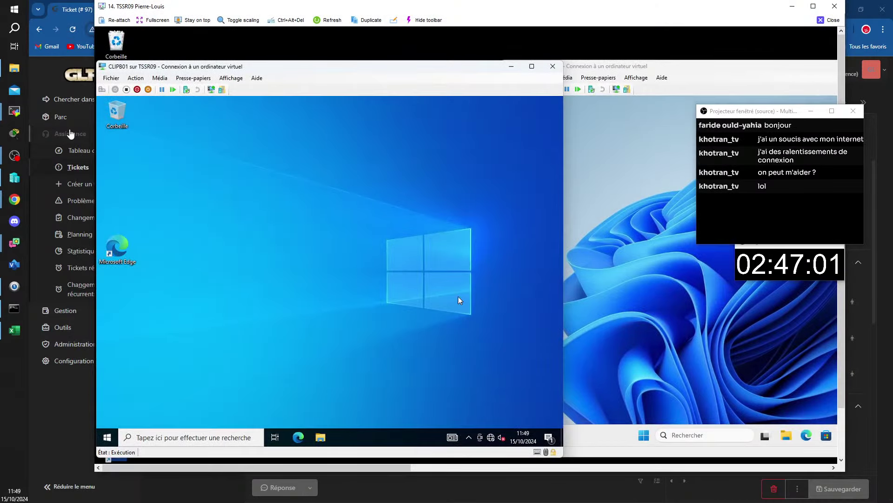
{"action": "double_click", "coordinate": [233, 7]}
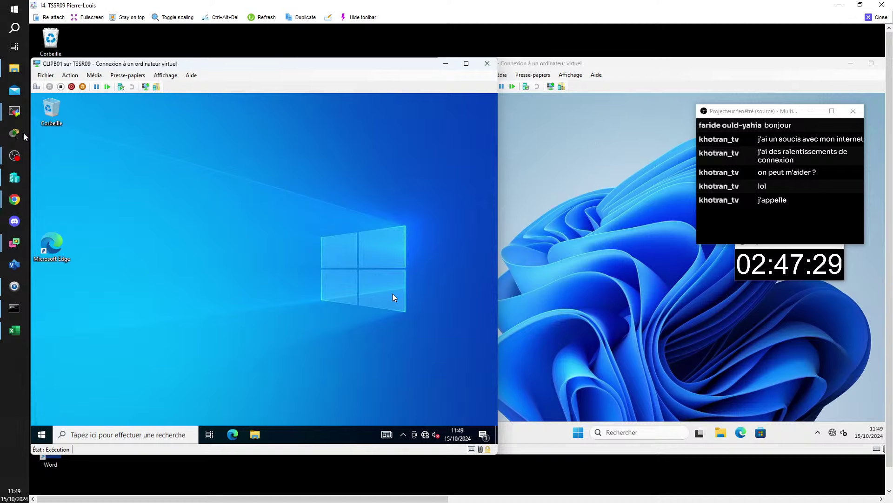
{"action": "mouse_move", "coordinate": [21, 161]}
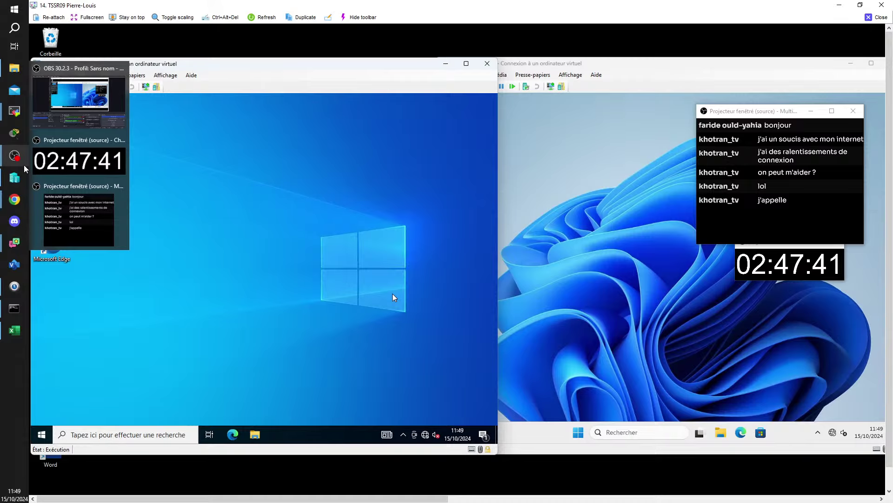
{"action": "left_click", "coordinate": [126, 431]}
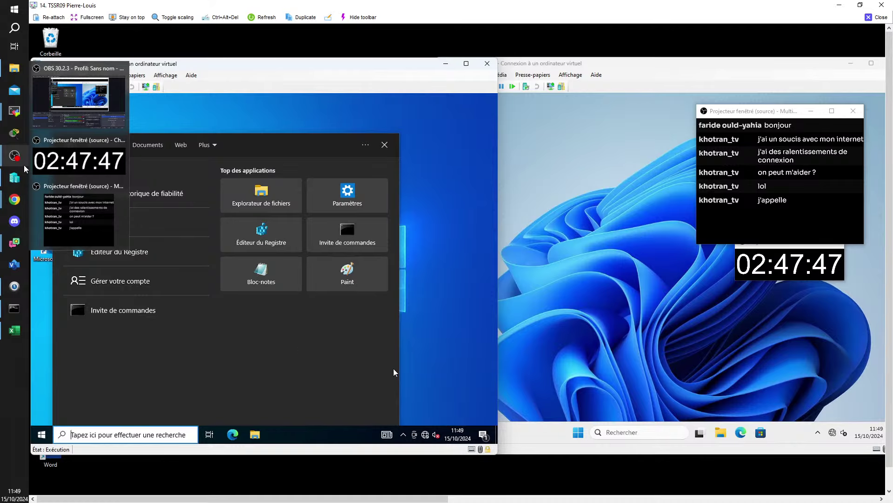
{"action": "left_click", "coordinate": [440, 338]}
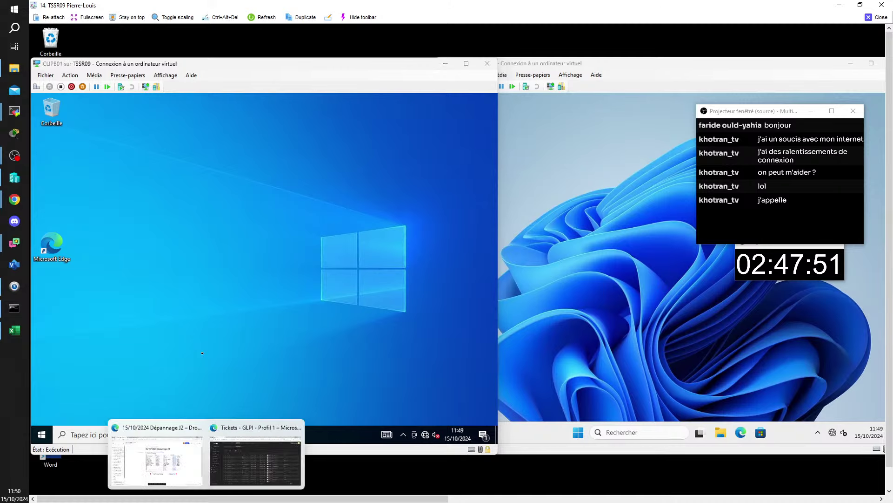
Step: Read ticket "Outils disparus" (97) in the remote session's GLPI browser window, then minimize that browser
{"action": "left_click", "coordinate": [256, 474]}
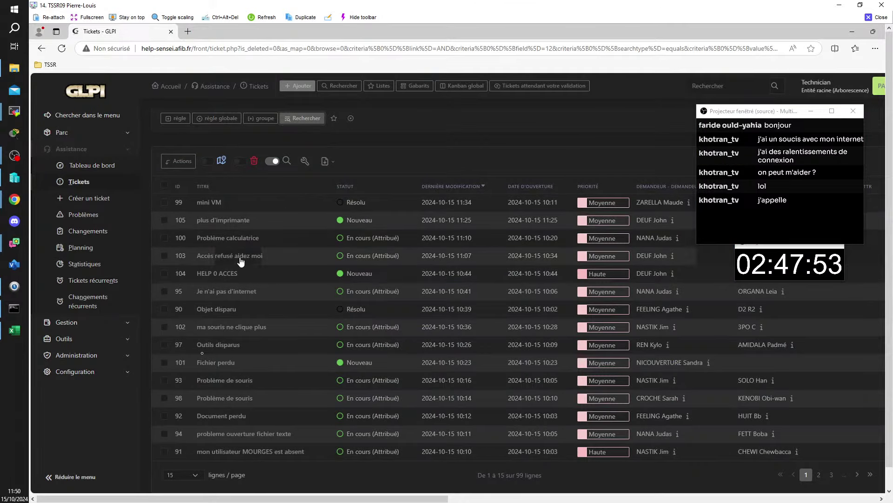
{"action": "mouse_move", "coordinate": [238, 295]}
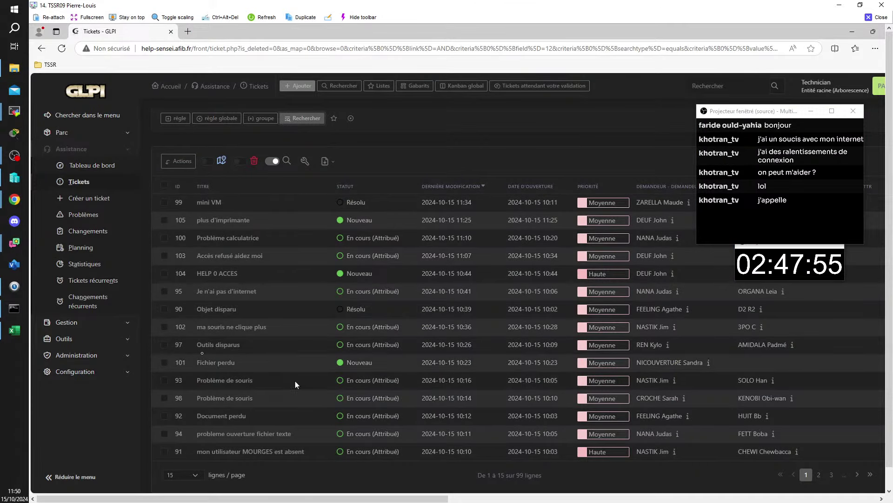
{"action": "left_click", "coordinate": [222, 345]}
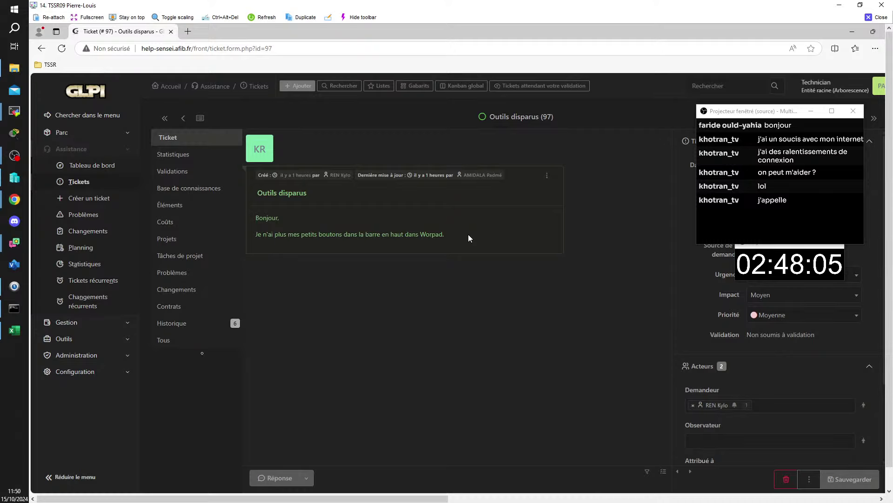
{"action": "left_click", "coordinate": [851, 32]}
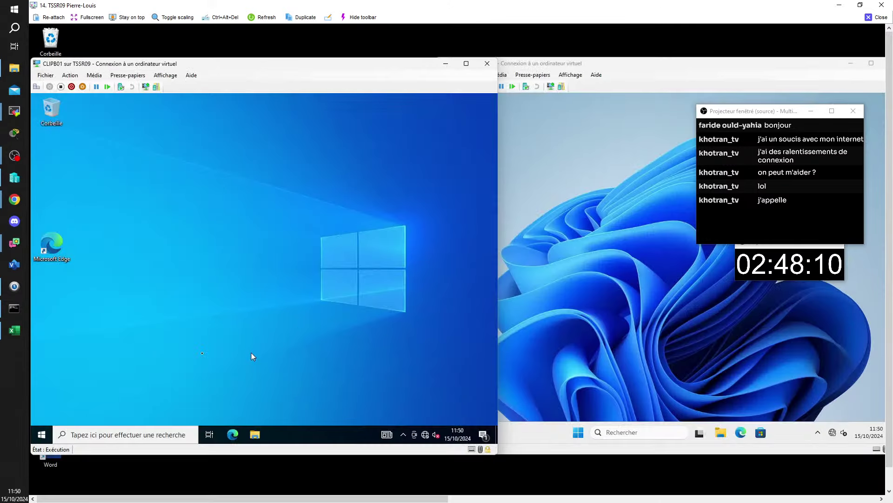
Step: Launch WordPad on the CLIPB01 virtual machine and inspect the commands under Fichier
{"action": "left_click", "coordinate": [120, 435]}
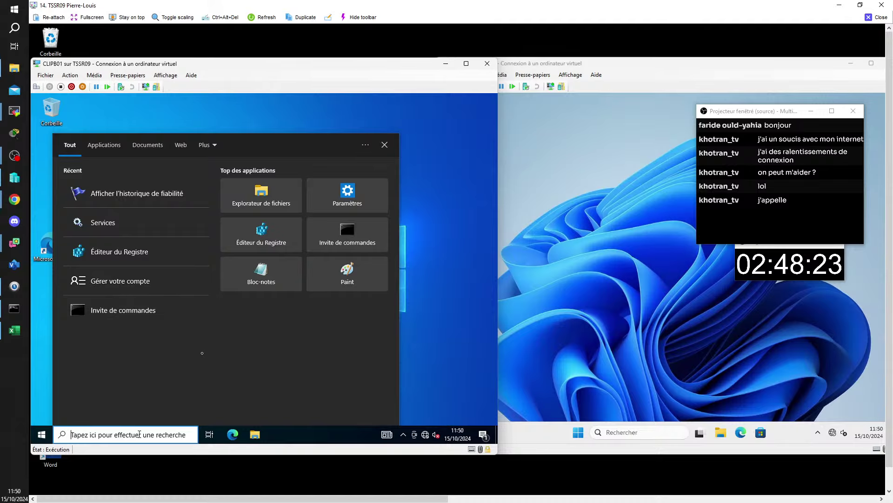
{"action": "type", "text": "worp"}
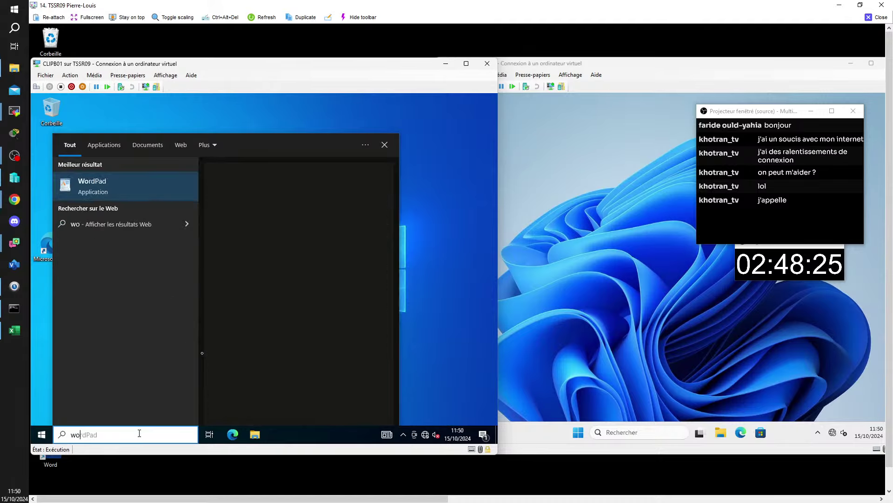
{"action": "left_click", "coordinate": [300, 205]}
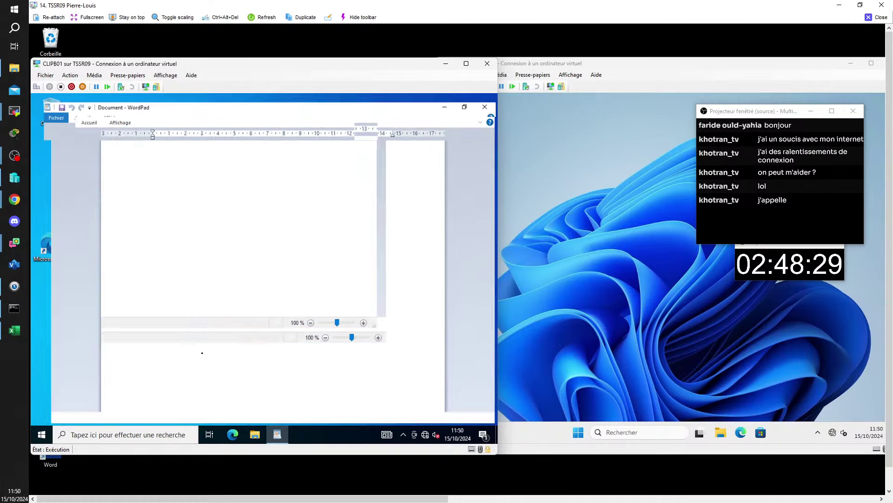
{"action": "left_click", "coordinate": [360, 112]}
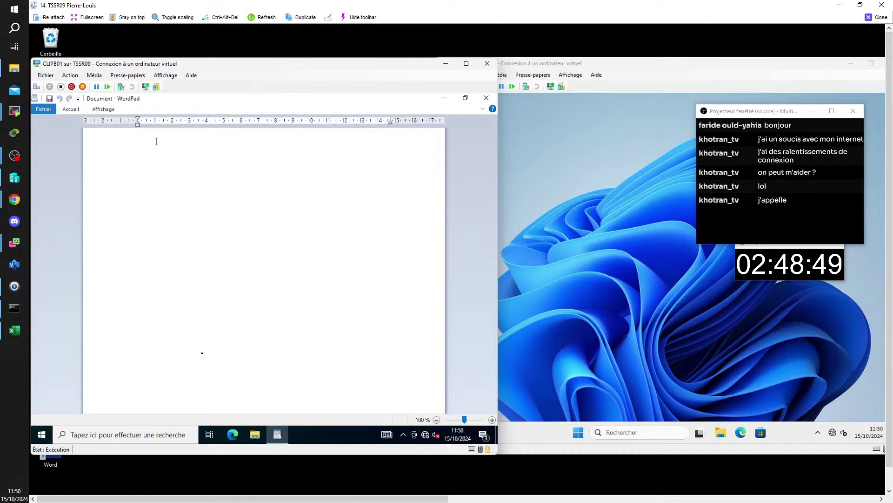
{"action": "left_click", "coordinate": [47, 111]}
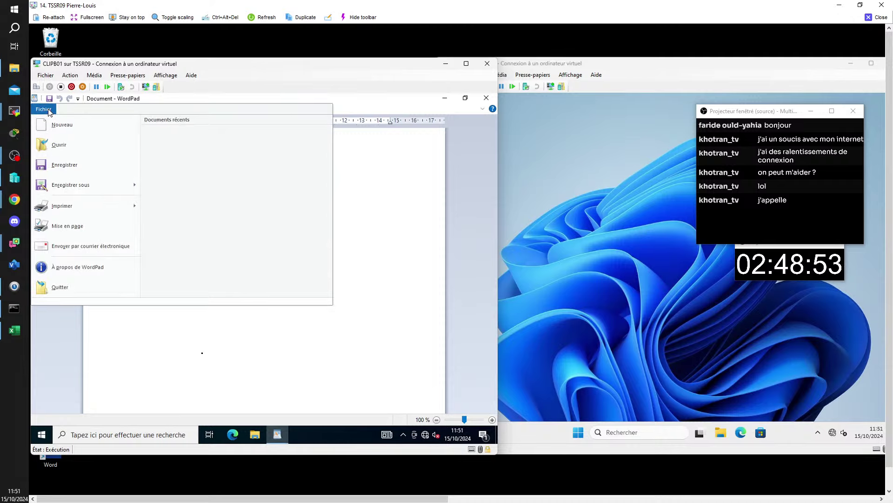
{"action": "left_click", "coordinate": [379, 261]}
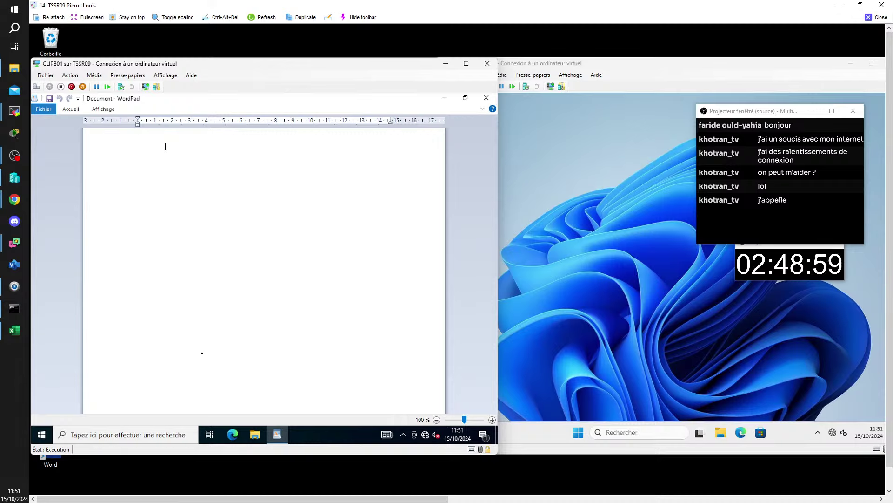
Step: Open the Documents folder in File Explorer on CLIPB01, with its files sorted by modification date, and select komment.reg
{"action": "left_click", "coordinate": [255, 434]}
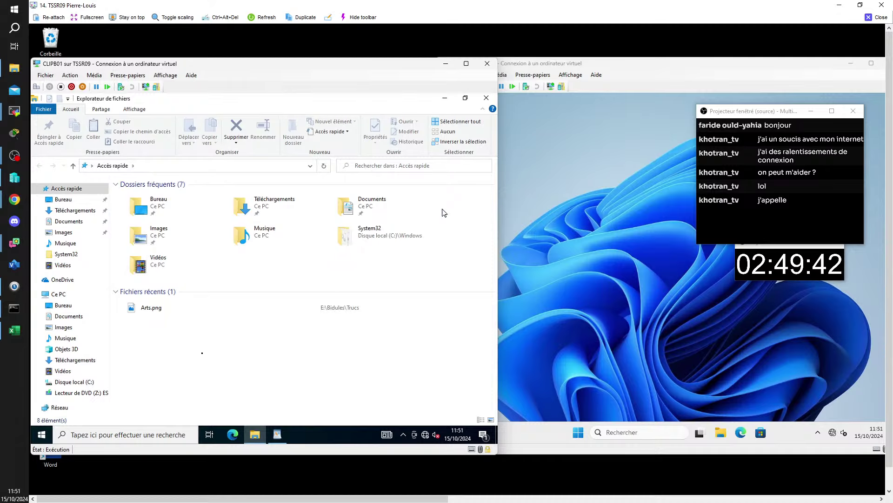
{"action": "double_click", "coordinate": [368, 208]}
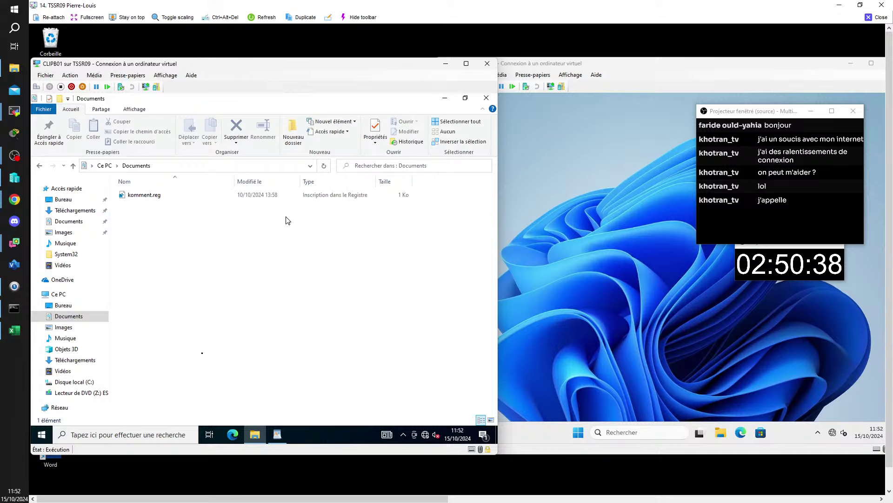
{"action": "left_click", "coordinate": [262, 183]}
{"action": "left_click", "coordinate": [150, 197]}
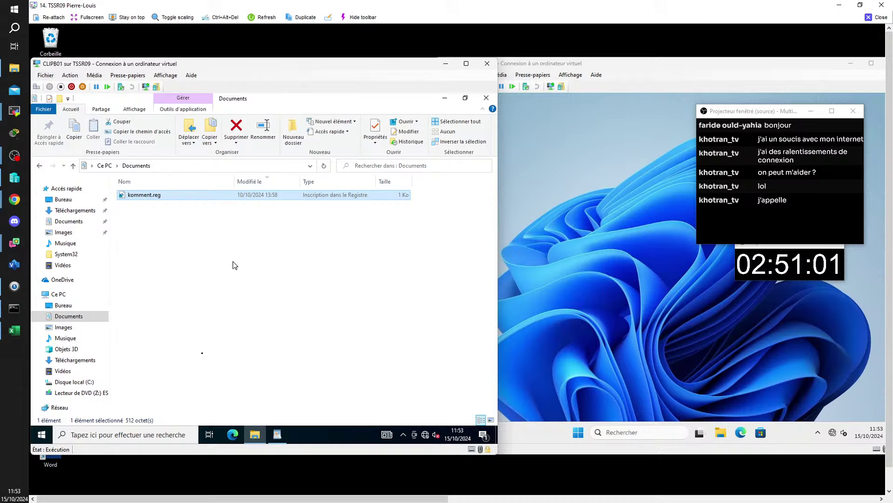
{"action": "left_click", "coordinate": [174, 220]}
{"action": "left_click", "coordinate": [149, 196]}
{"action": "left_click", "coordinate": [147, 208]}
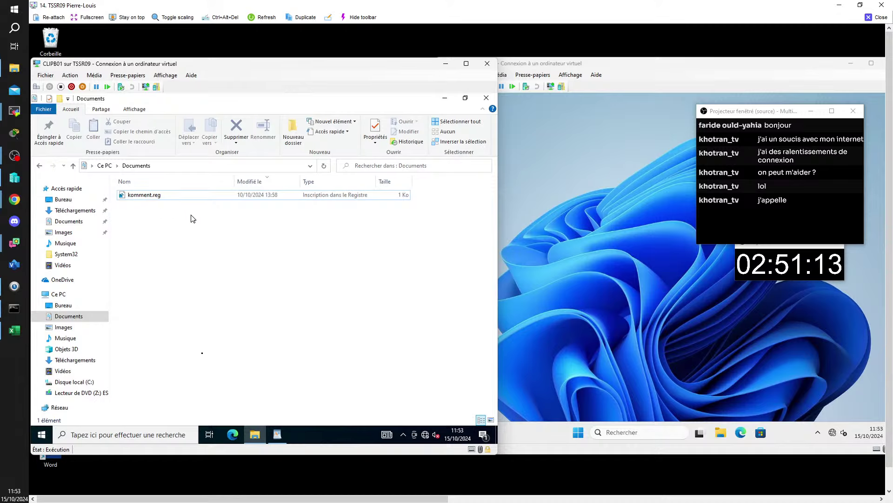
{"action": "left_click", "coordinate": [150, 203]}
{"action": "left_click", "coordinate": [170, 231]}
{"action": "left_click", "coordinate": [147, 196]}
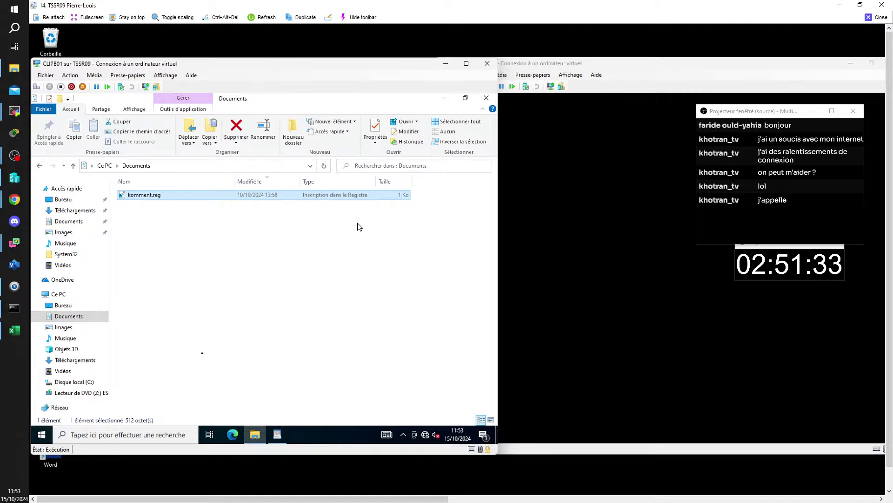
{"action": "left_click", "coordinate": [184, 233]}
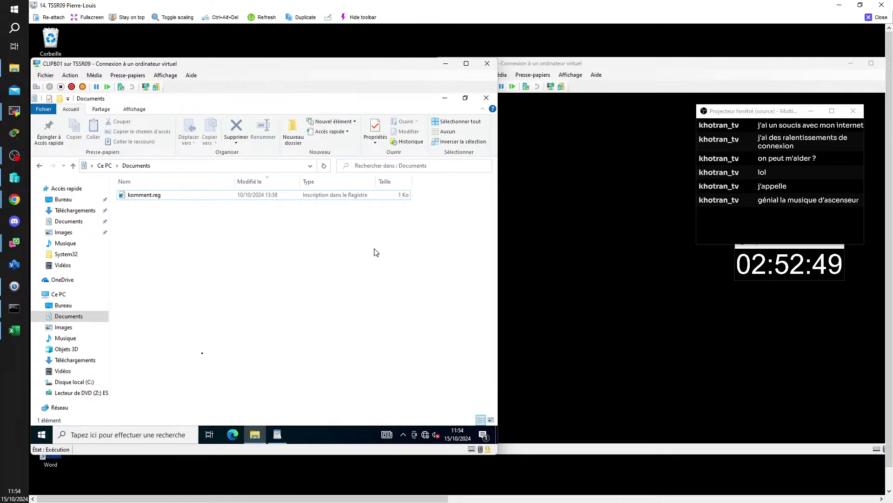
Step: Try collapsing and restoring the File Explorer ribbon in the Documents window, and close that window to return to WordPad
{"action": "left_click", "coordinate": [482, 111]}
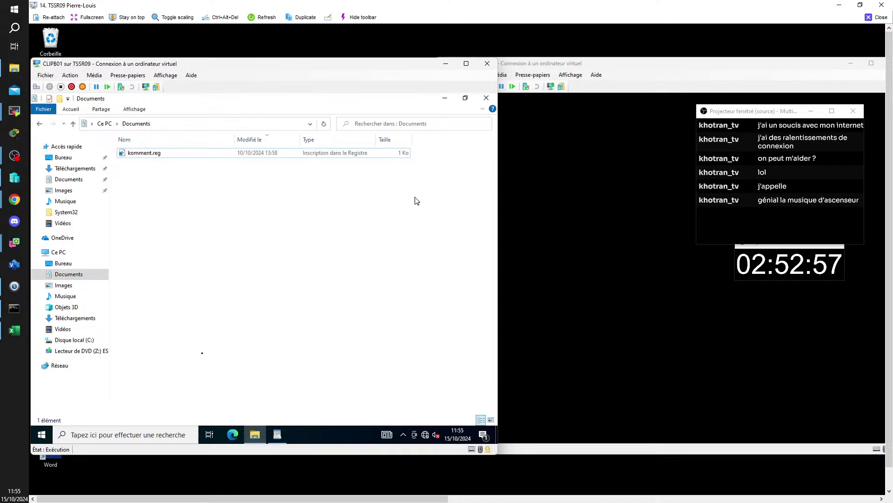
{"action": "left_click", "coordinate": [482, 110]}
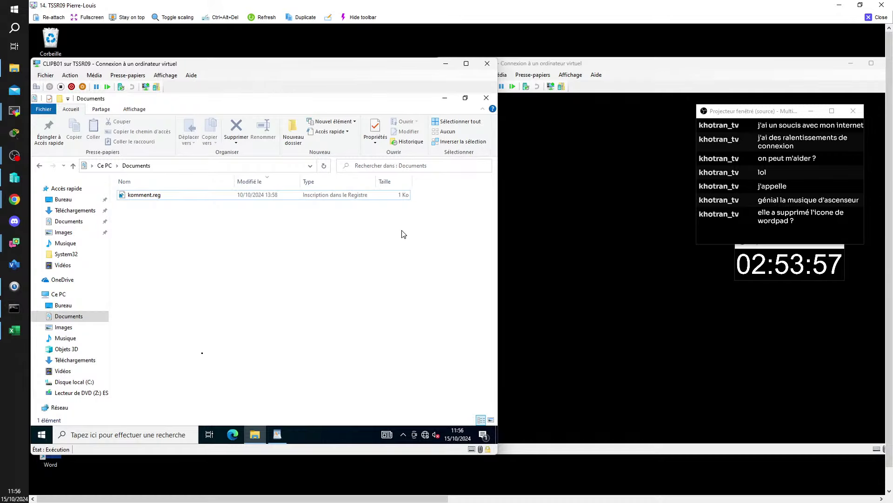
{"action": "left_click", "coordinate": [49, 111]}
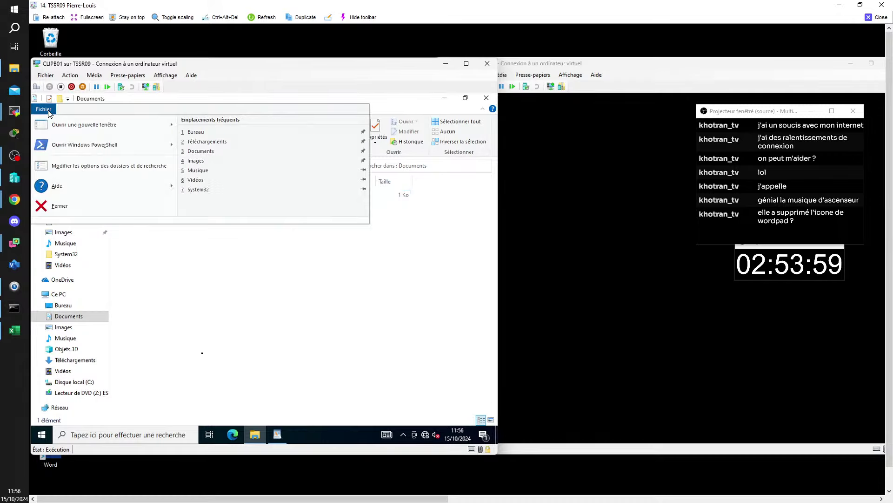
{"action": "left_click", "coordinate": [49, 112]}
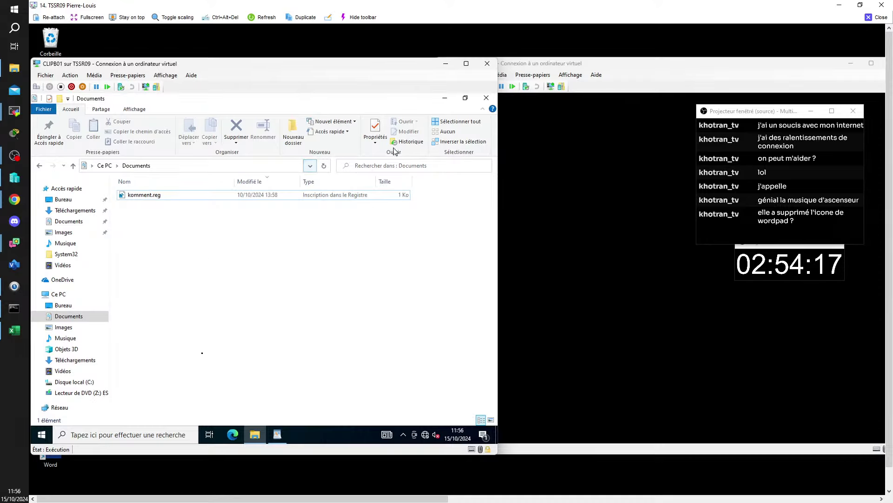
{"action": "left_click", "coordinate": [486, 99]}
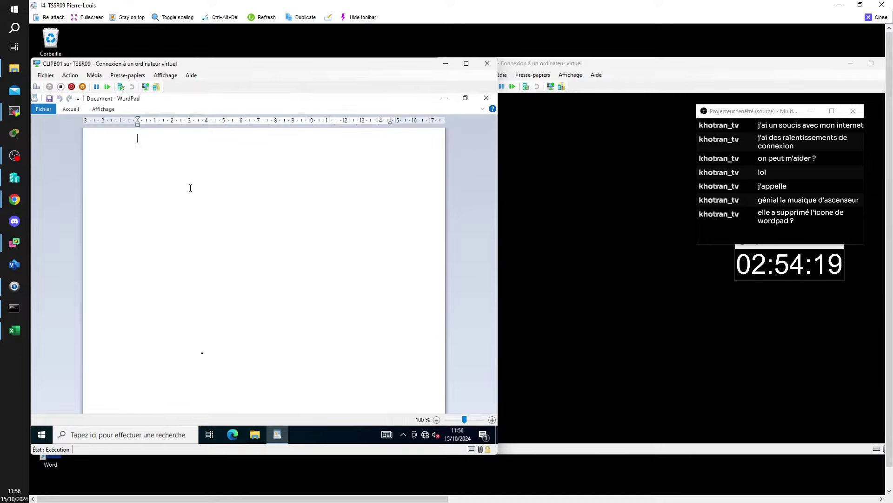